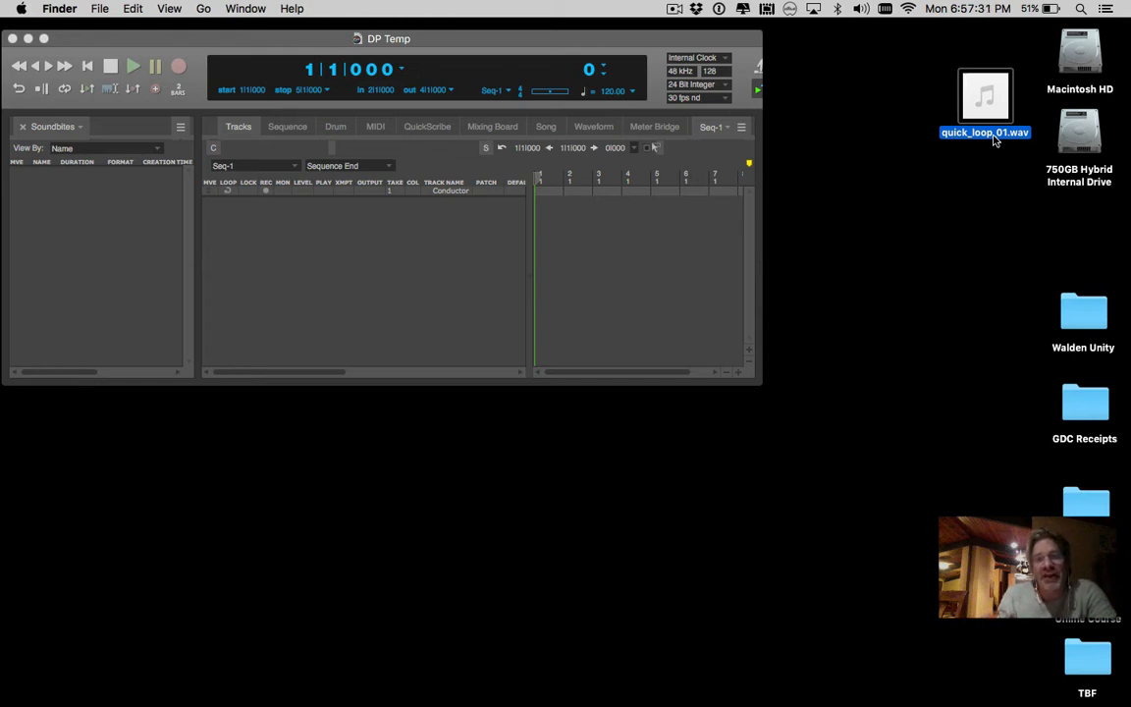
Add a stereo audio track and place quick_loop_01.wav from the desktop on it at bar 1.
{"action": "mouse_move", "coordinate": [1010, 113]}
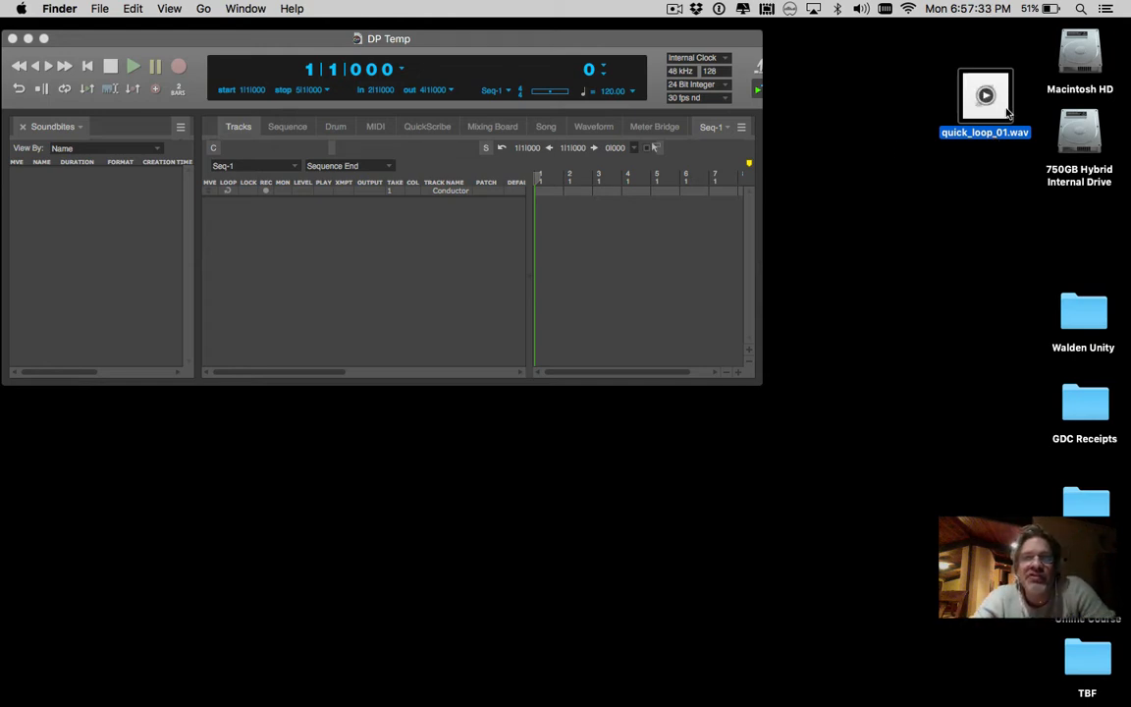
{"action": "left_click", "coordinate": [396, 310]}
{"action": "right_click", "coordinate": [397, 310]}
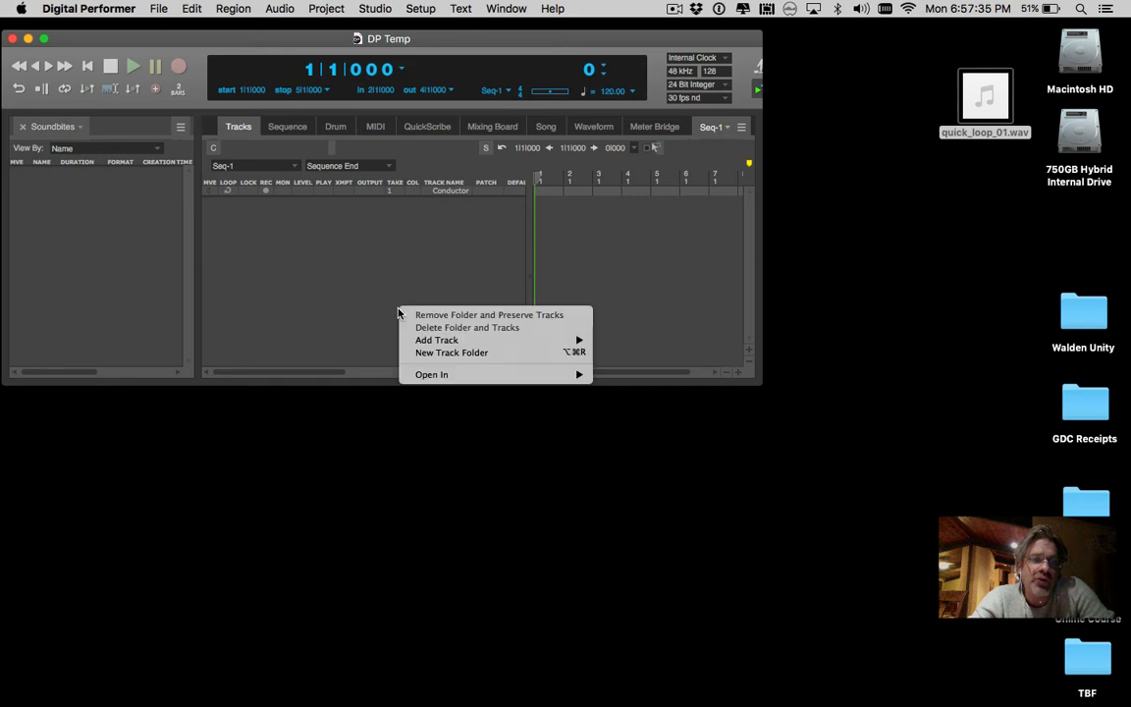
{"action": "mouse_move", "coordinate": [574, 339]}
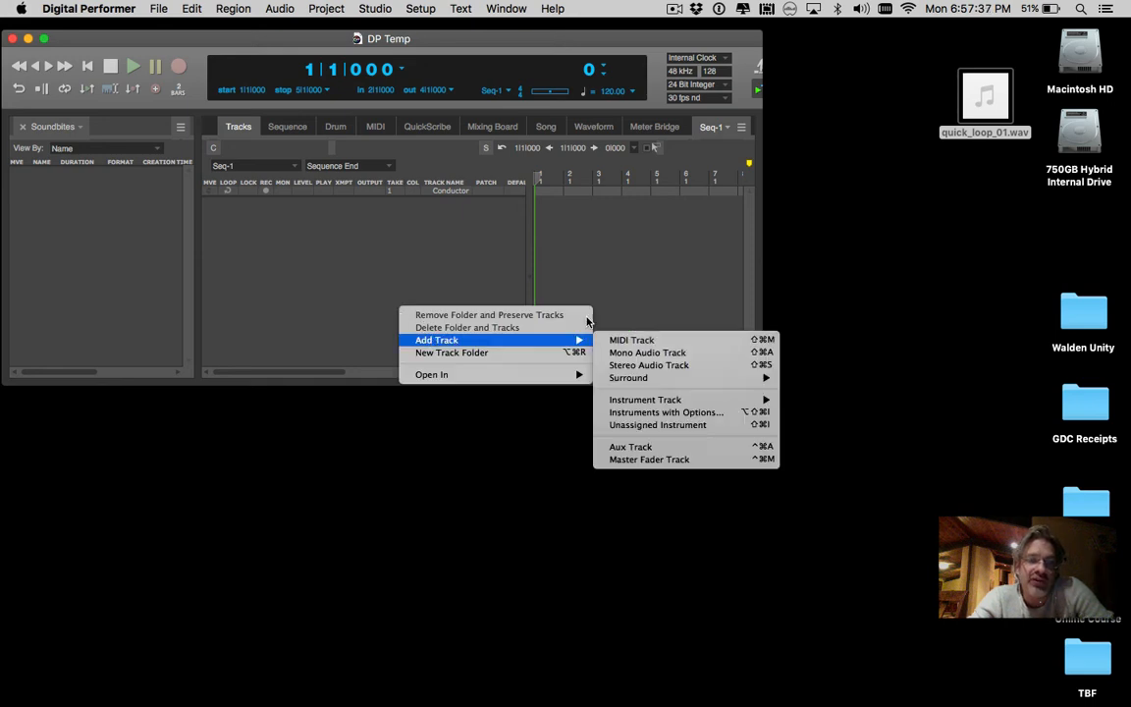
{"action": "left_click", "coordinate": [644, 366]}
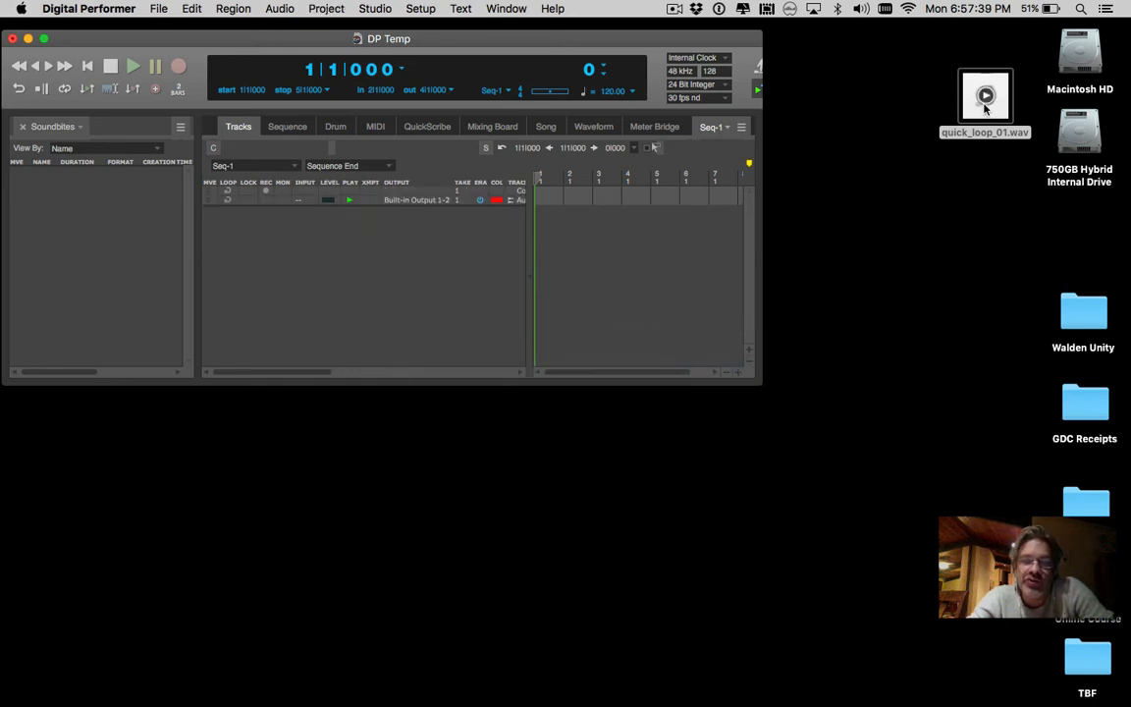
{"action": "left_click_drag", "start_coordinate": [982, 106], "coordinate": [551, 202]}
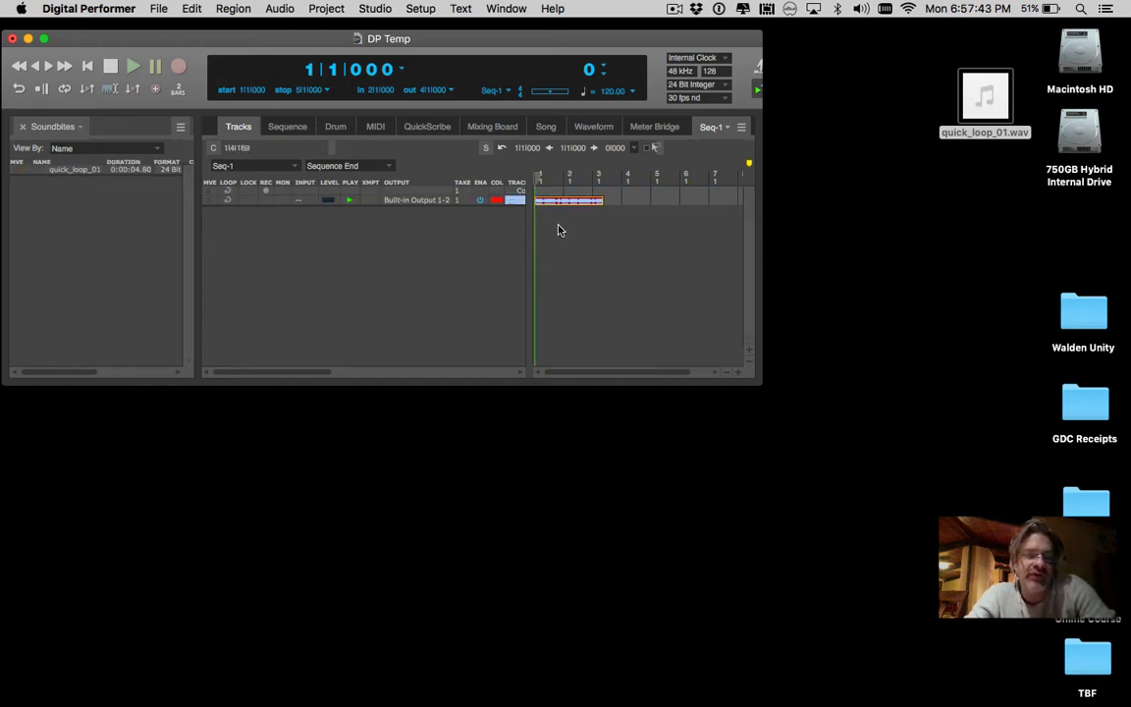
Play back the imported loop, set the sequence tempo to 100 and rewind to the start.
{"action": "key", "text": "space"}
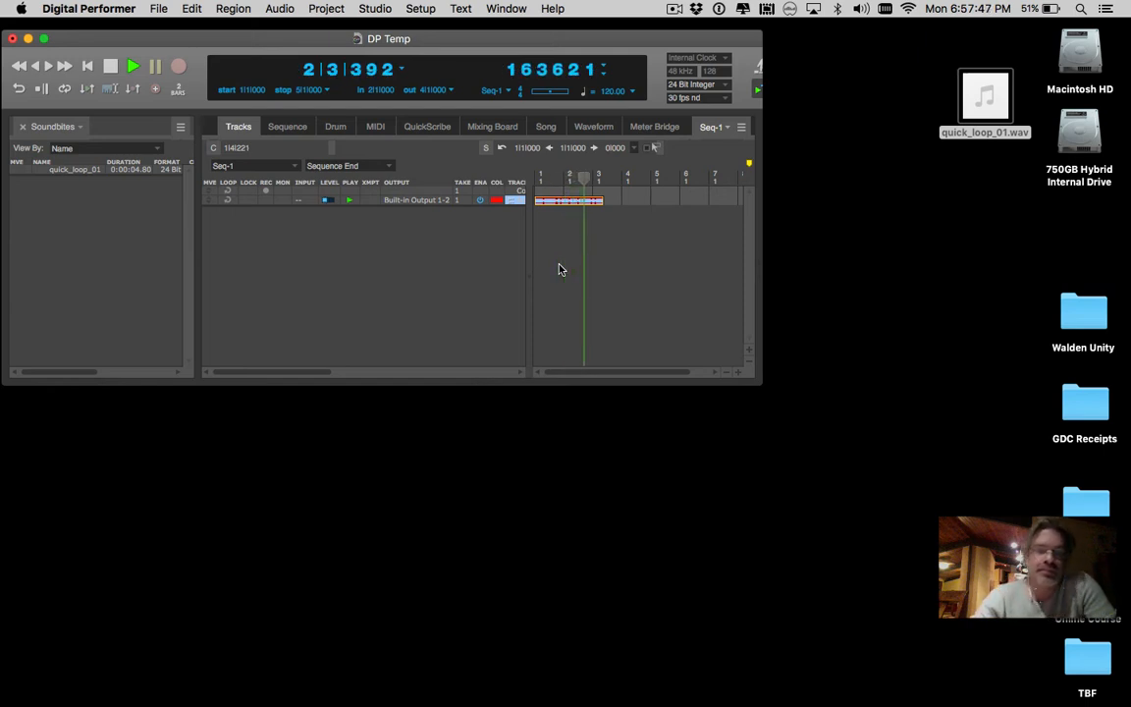
{"action": "key", "text": "space"}
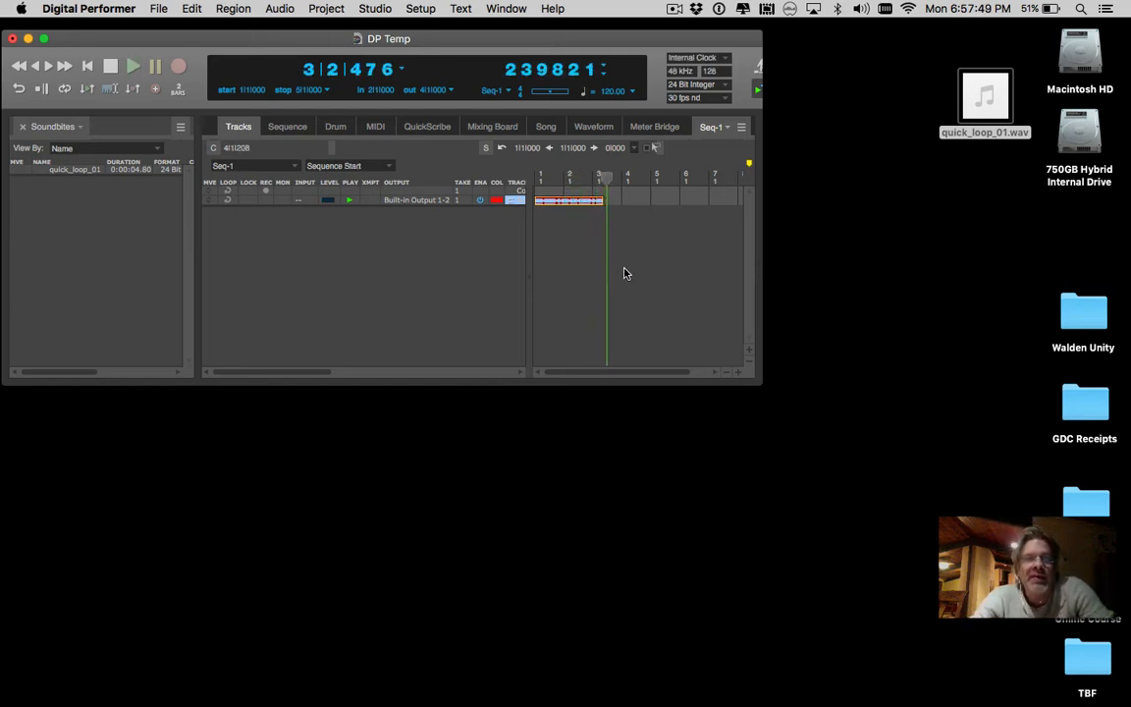
{"action": "left_click", "coordinate": [611, 93]}
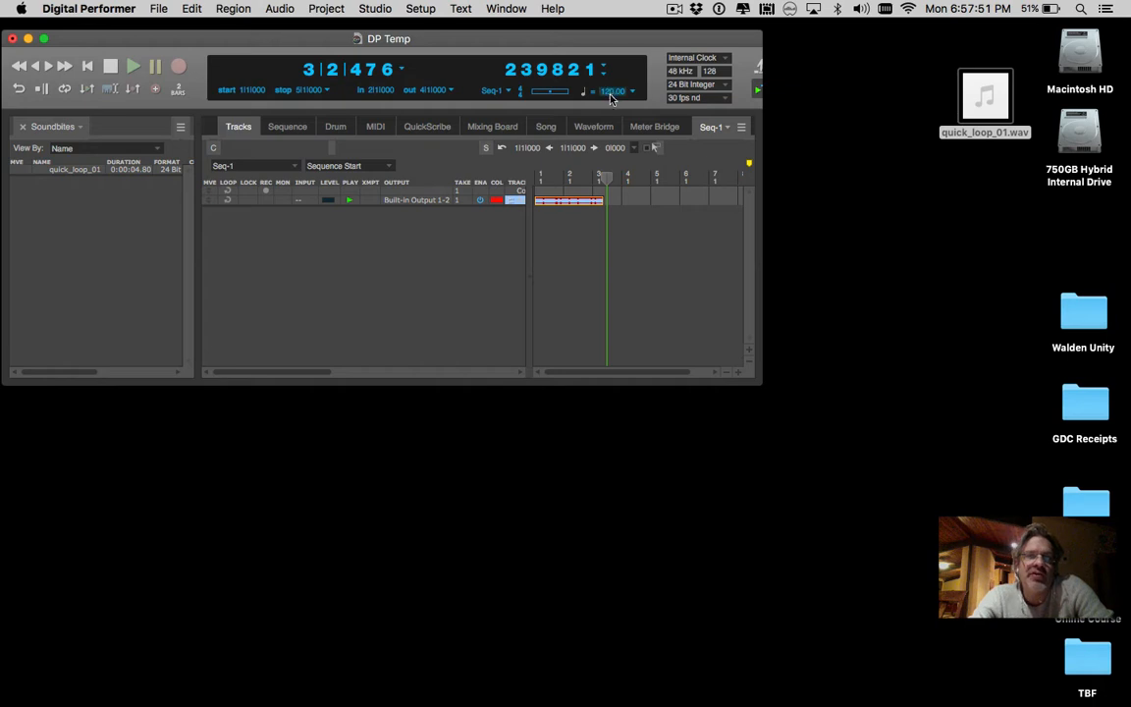
{"action": "type", "text": "100"}
{"action": "key", "text": "Return"}
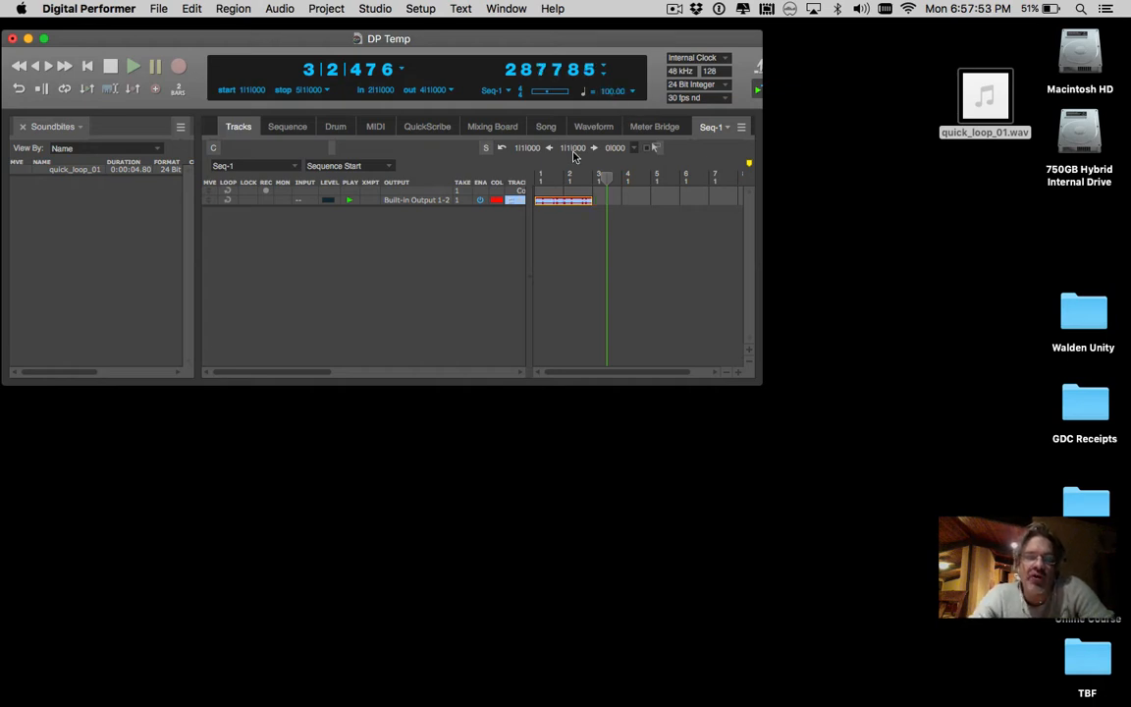
{"action": "key", "text": "Return"}
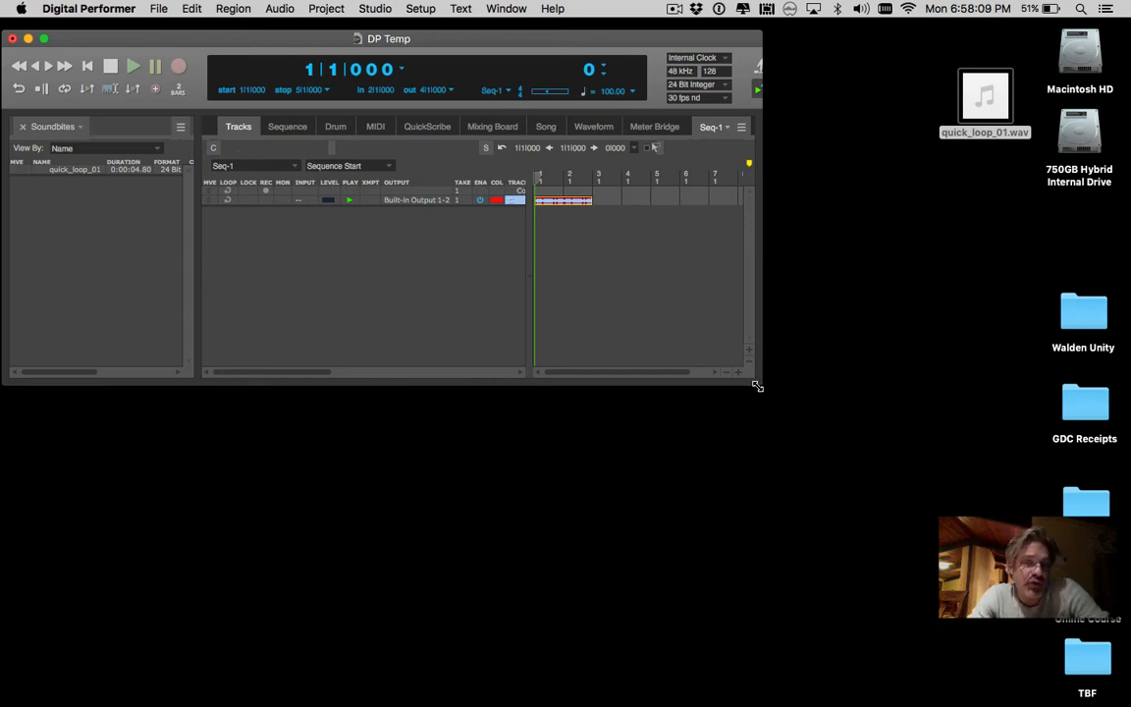
Enlarge the DP Temp project window and turn off playback of the audio track.
{"action": "left_click_drag", "start_coordinate": [757, 386], "coordinate": [935, 550]}
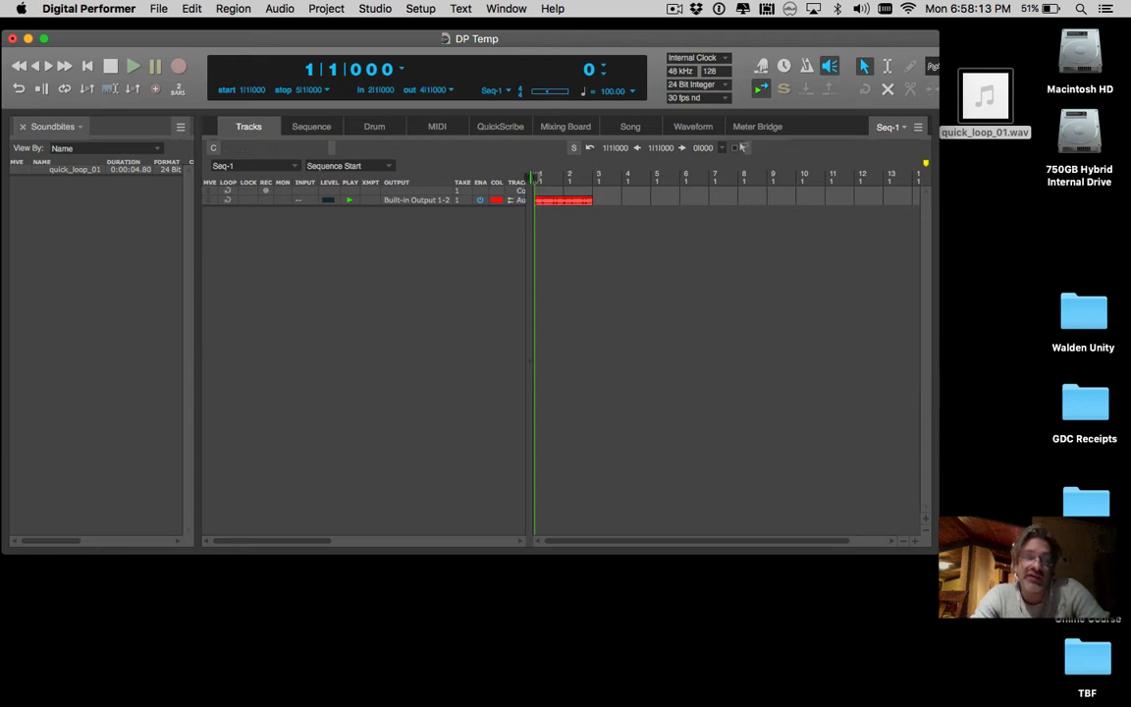
{"action": "left_click", "coordinate": [555, 203]}
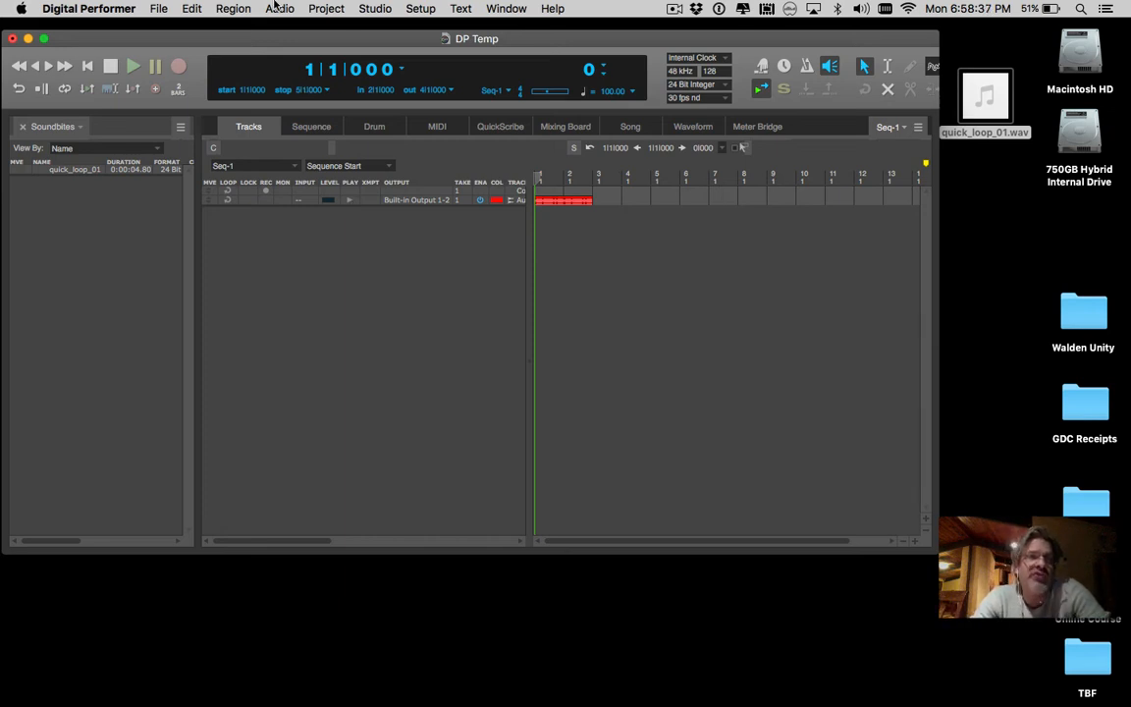
Add a Native Instruments Kontakt 5 (stereo) instrument track to the project.
{"action": "left_click", "coordinate": [277, 7]}
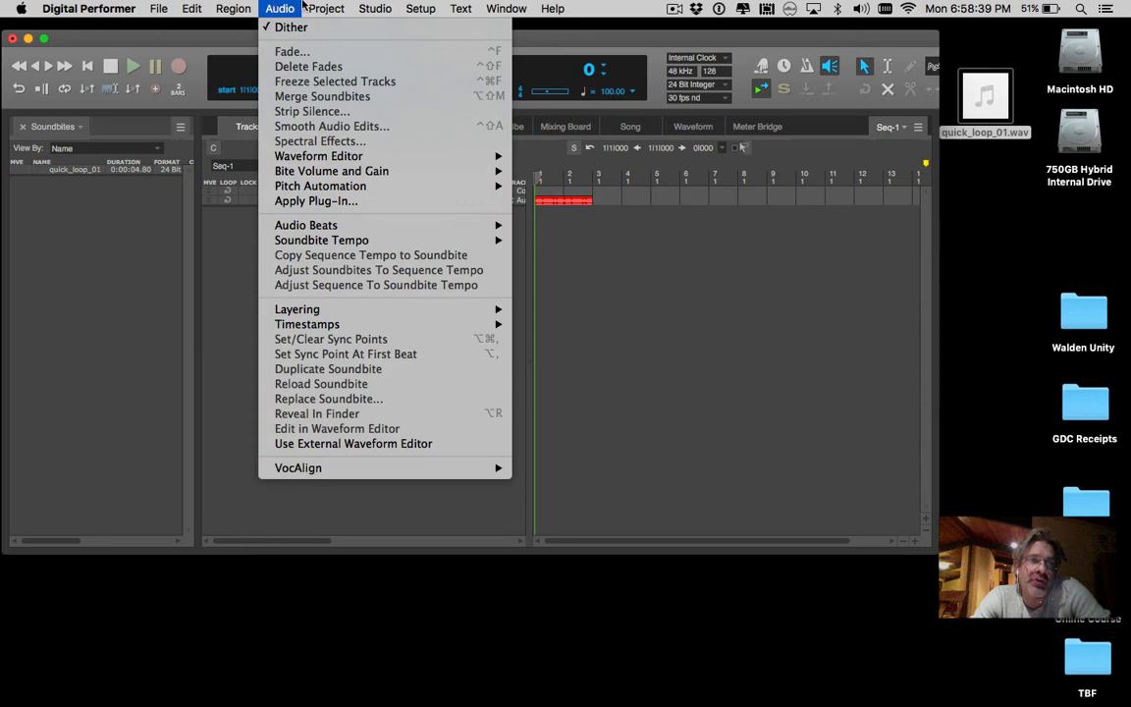
{"action": "mouse_move", "coordinate": [330, 29]}
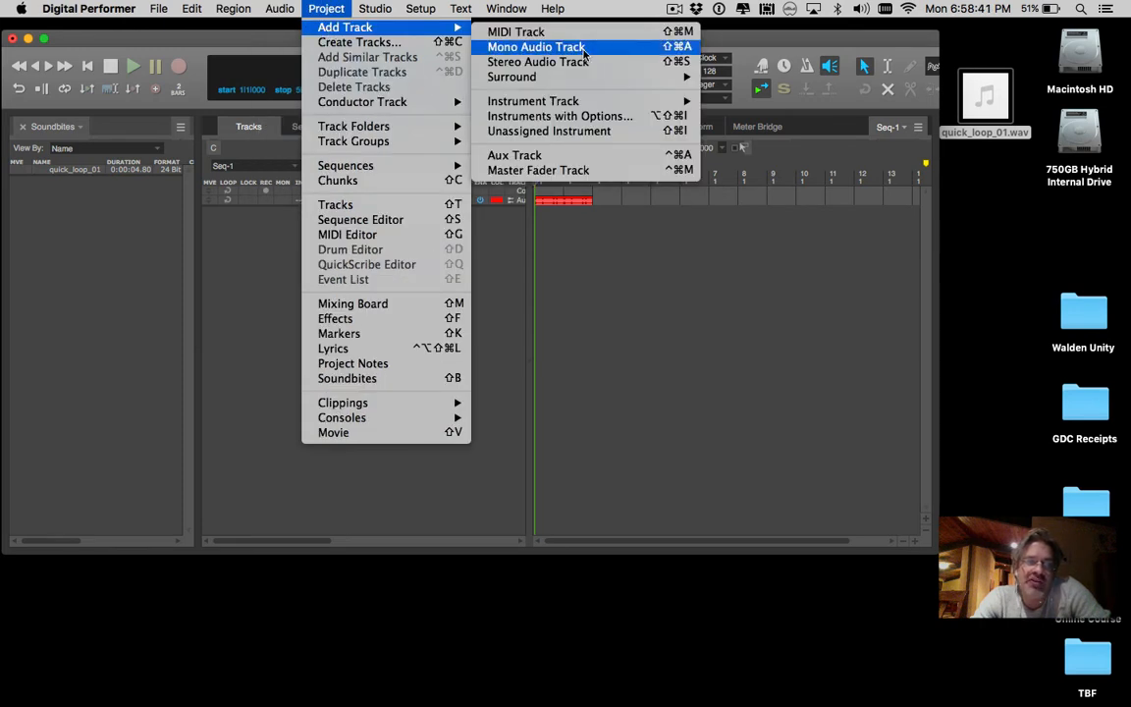
{"action": "mouse_move", "coordinate": [685, 101]}
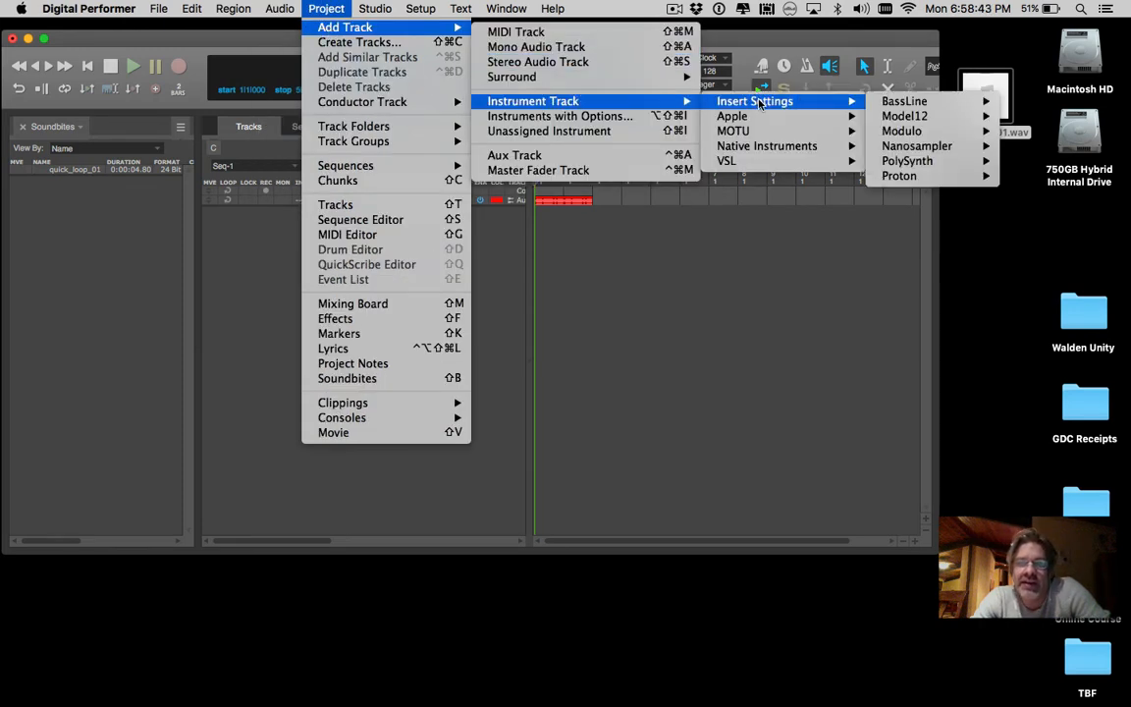
{"action": "mouse_move", "coordinate": [785, 145]}
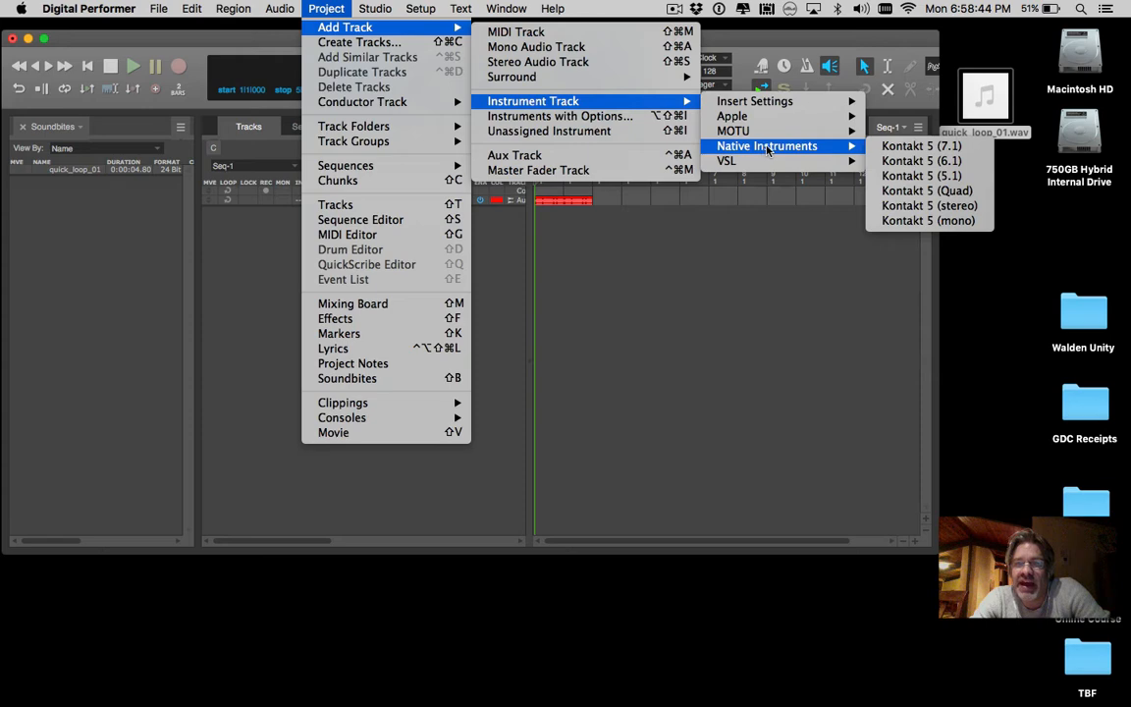
{"action": "left_click", "coordinate": [940, 207]}
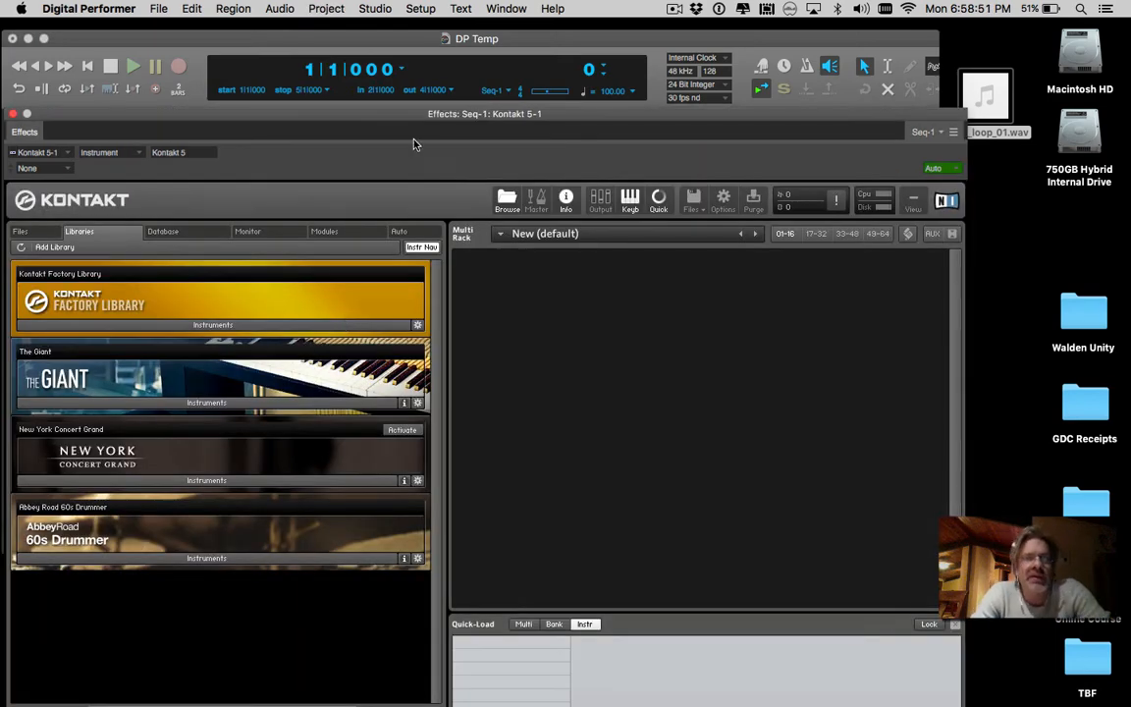
Load quick_loop_01.wav from the desktop into Kontakt's empty multi rack as a new instrument.
{"action": "left_click_drag", "start_coordinate": [384, 126], "coordinate": [381, 26]}
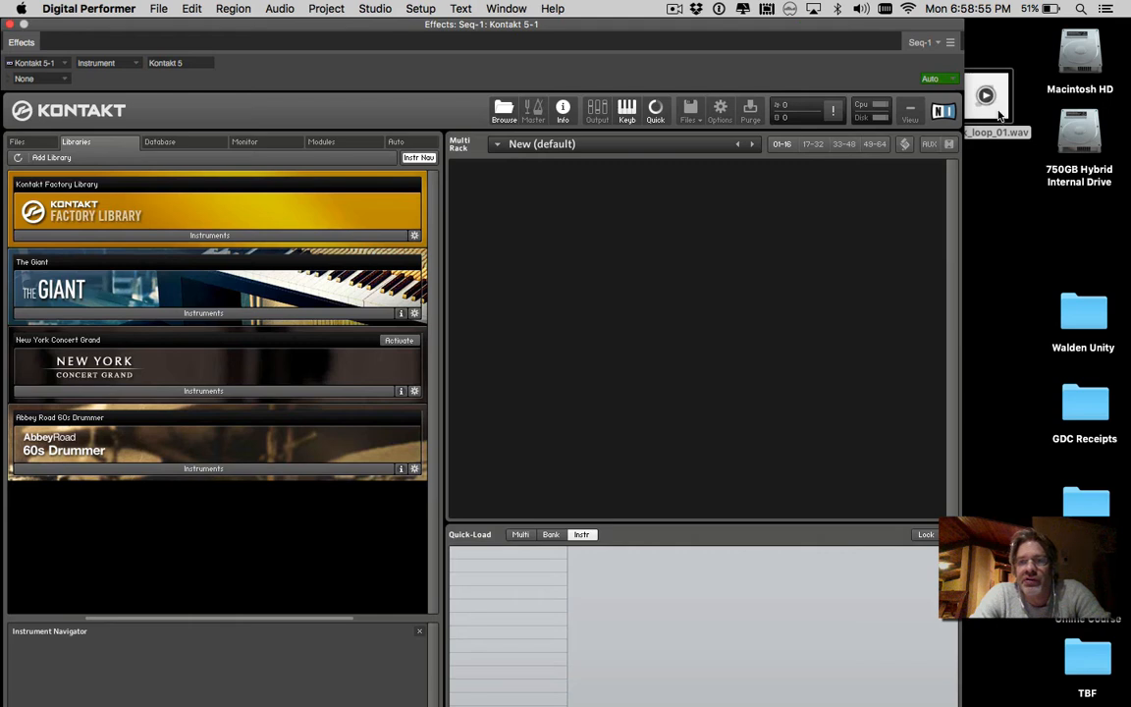
{"action": "left_click_drag", "start_coordinate": [800, 293], "coordinate": [795, 305]}
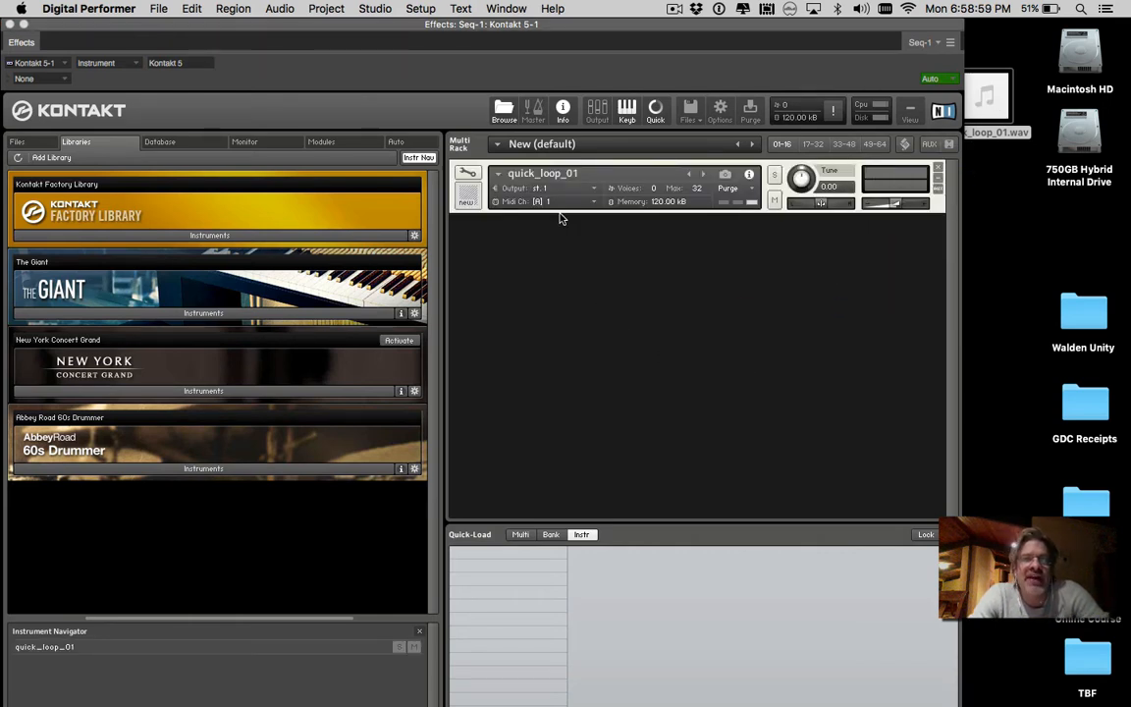
Find the MIDI Keys command by searching the help for "key", open the MIDI Keys window and place it beside the Kontakt instrument.
{"action": "left_click_drag", "start_coordinate": [464, 30], "coordinate": [491, 63]}
{"action": "left_click", "coordinate": [461, 8]}
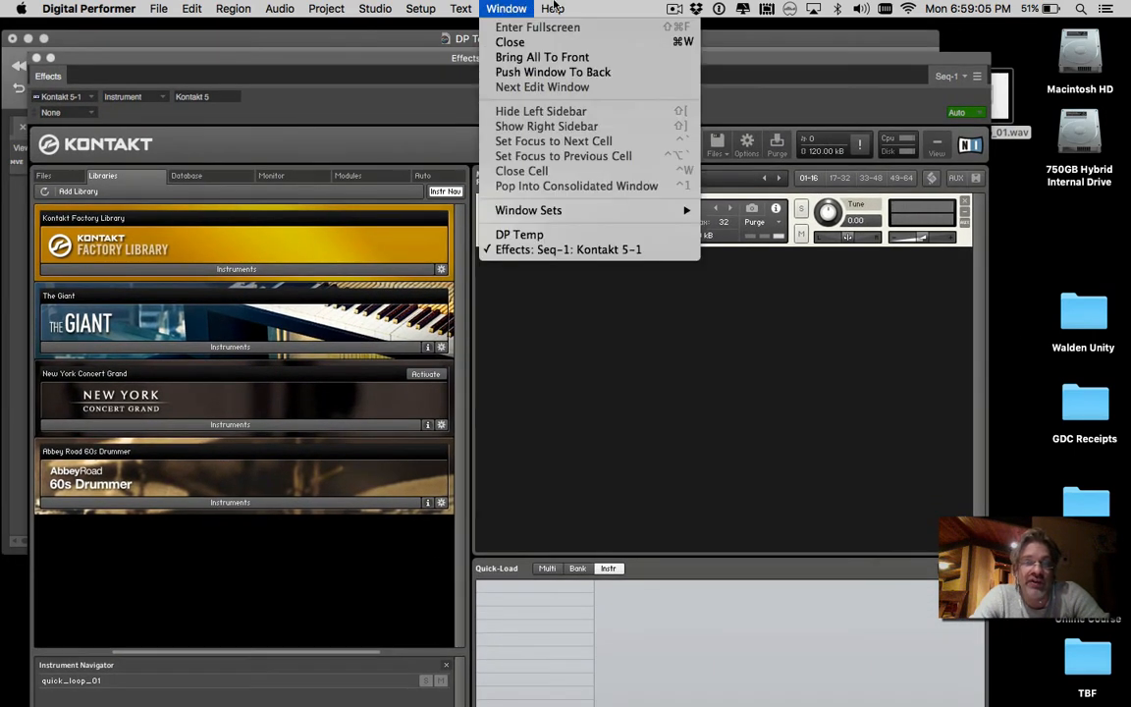
{"action": "mouse_move", "coordinate": [552, 7]}
{"action": "type", "text": "key"}
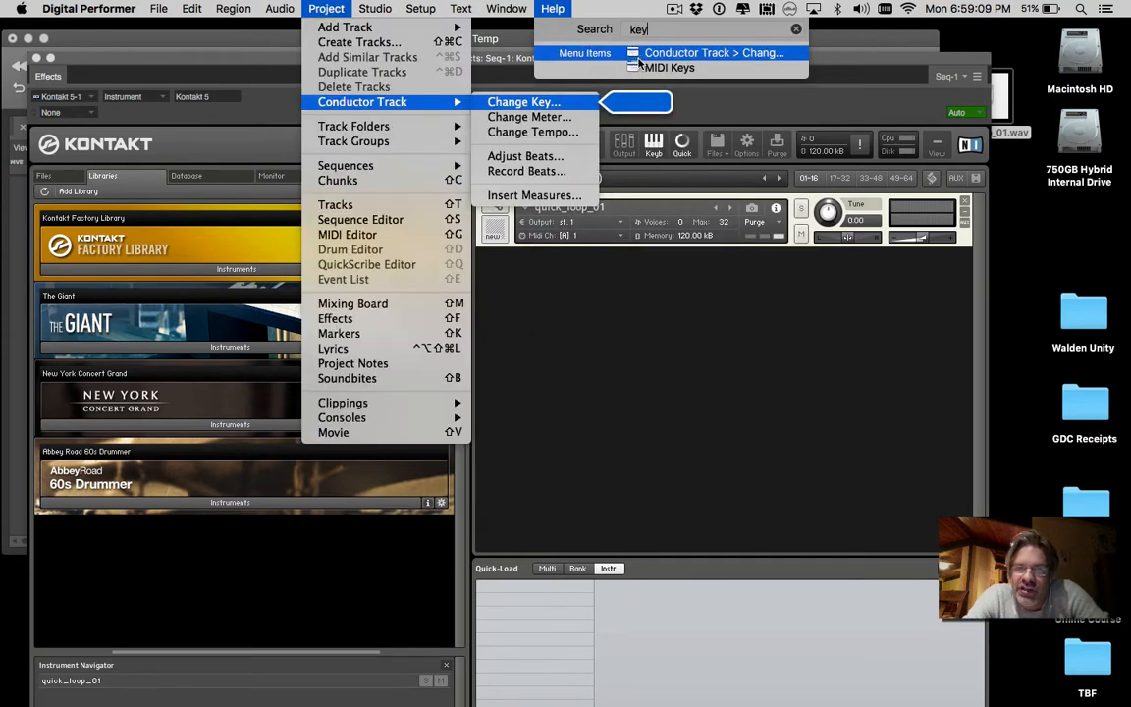
{"action": "left_click", "coordinate": [650, 66]}
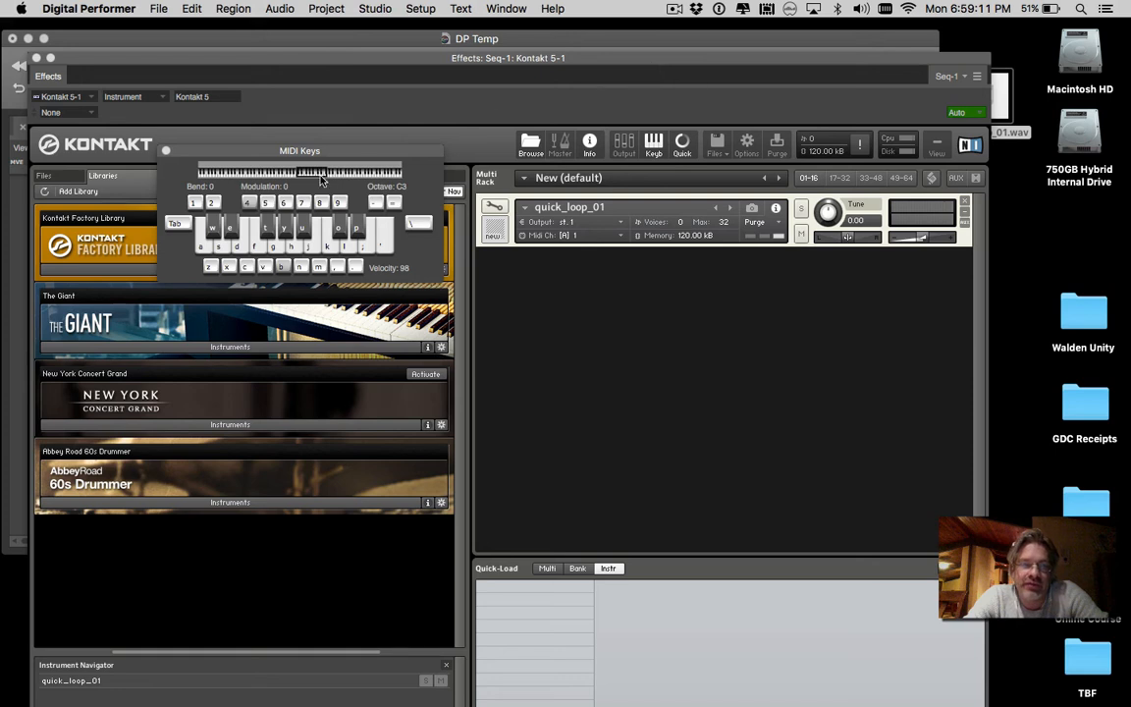
{"action": "left_click_drag", "start_coordinate": [300, 152], "coordinate": [986, 308]}
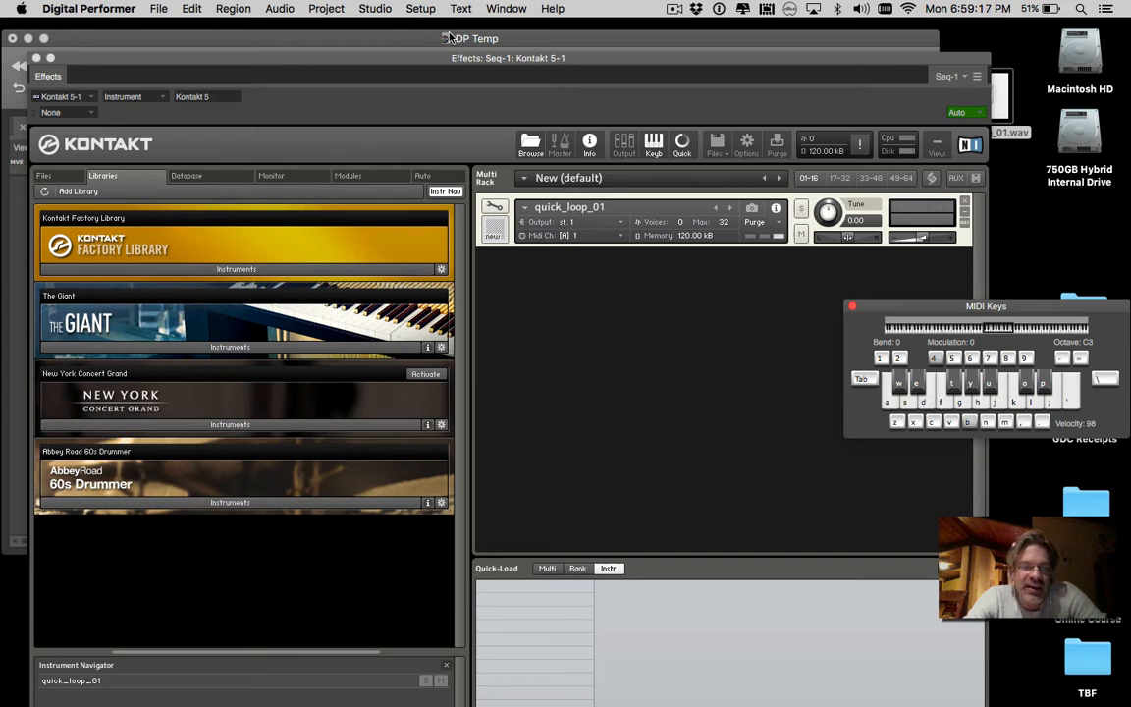
Move the Kontakt window below the track list and widen the track list to show the full track names.
{"action": "left_click_drag", "start_coordinate": [417, 61], "coordinate": [417, 249]}
{"action": "left_click", "coordinate": [378, 215]}
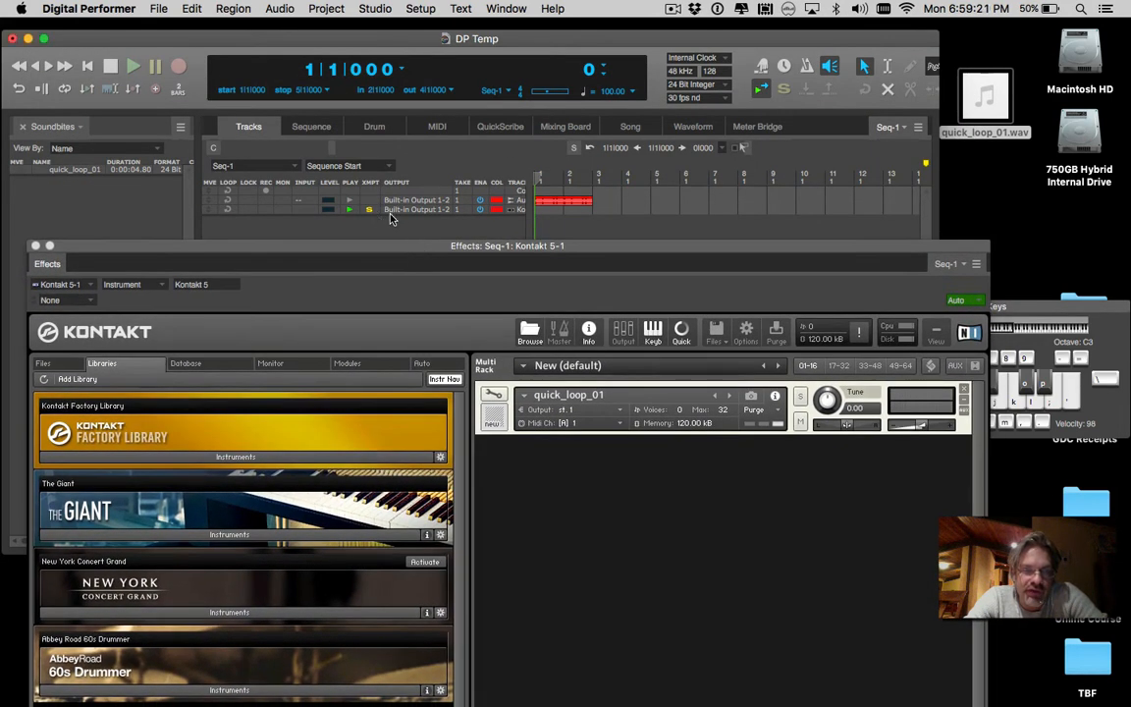
{"action": "left_click", "coordinate": [513, 210]}
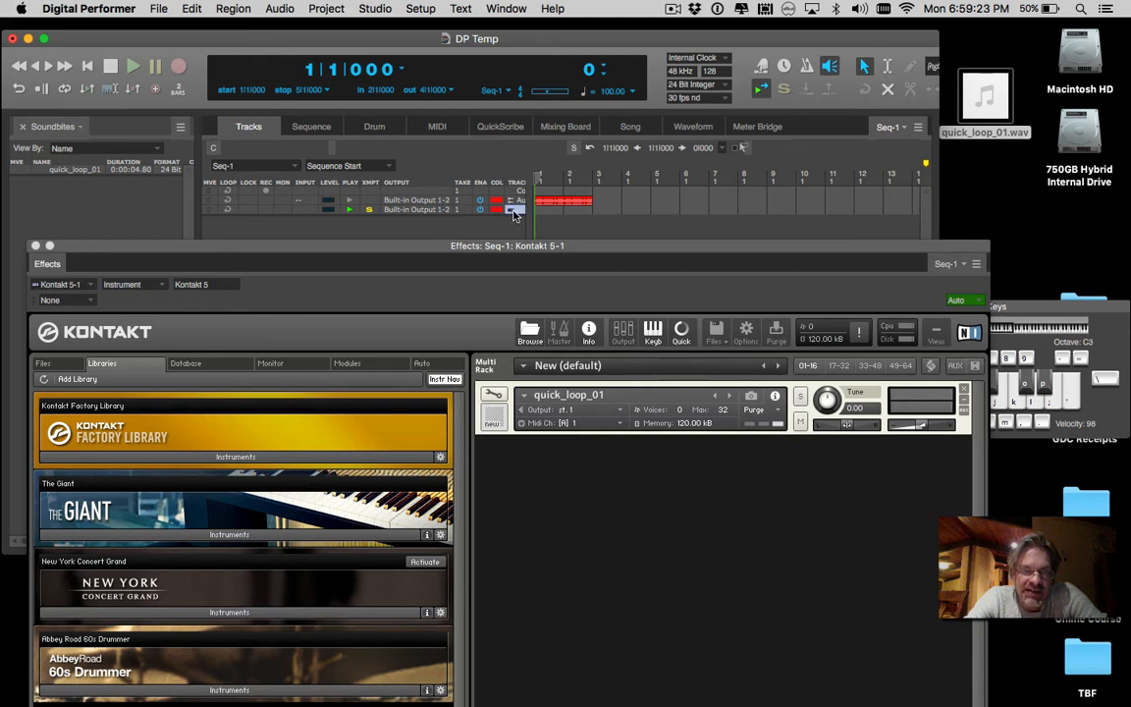
{"action": "left_click_drag", "start_coordinate": [533, 220], "coordinate": [561, 222]}
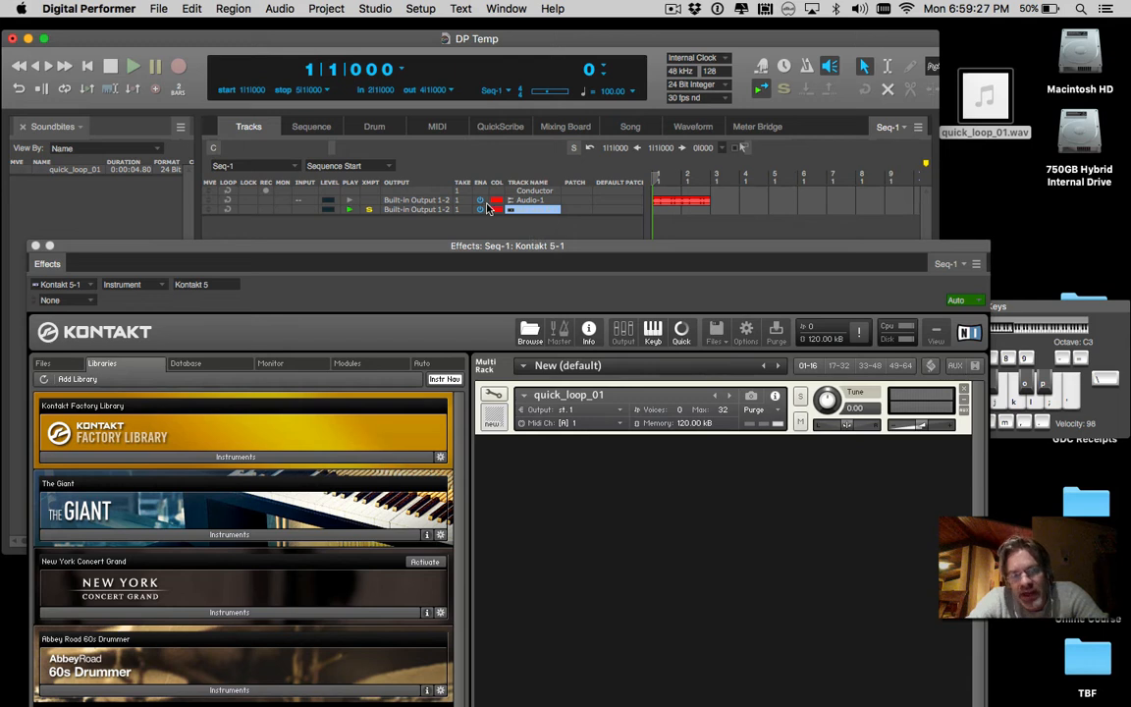
Add a MIDI track and set its output to Kontakt 5-1-1.
{"action": "right_click", "coordinate": [463, 228]}
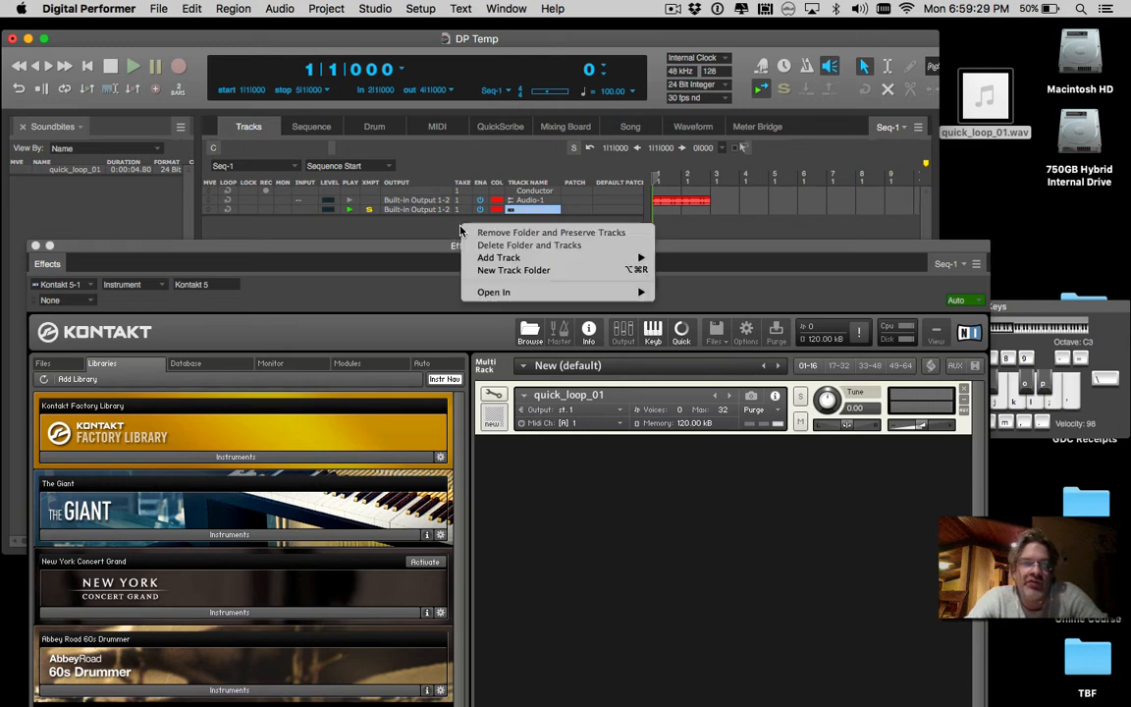
{"action": "mouse_move", "coordinate": [510, 261]}
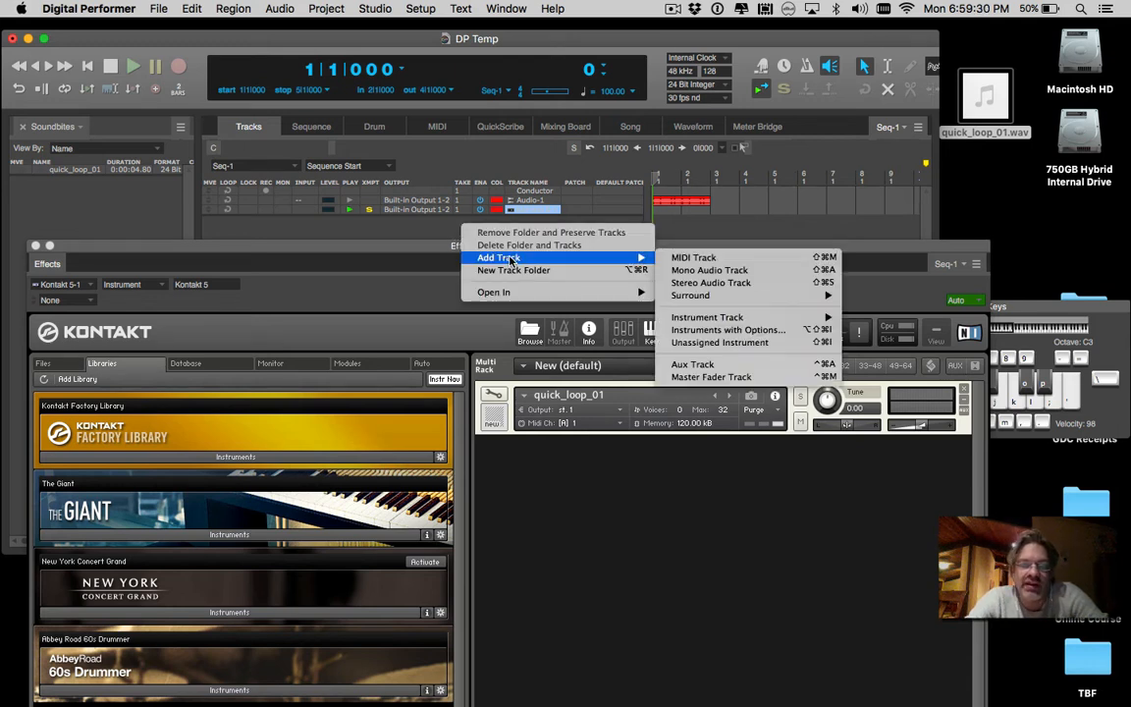
{"action": "left_click", "coordinate": [688, 257]}
{"action": "left_click", "coordinate": [402, 218]}
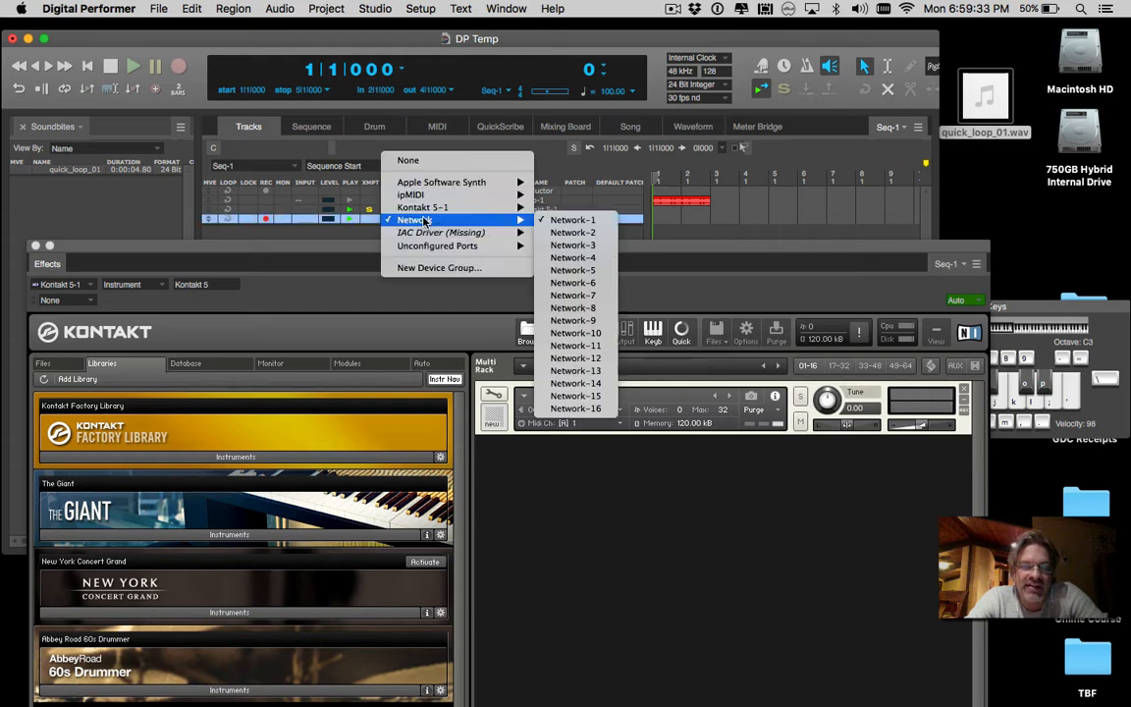
{"action": "mouse_move", "coordinate": [429, 208]}
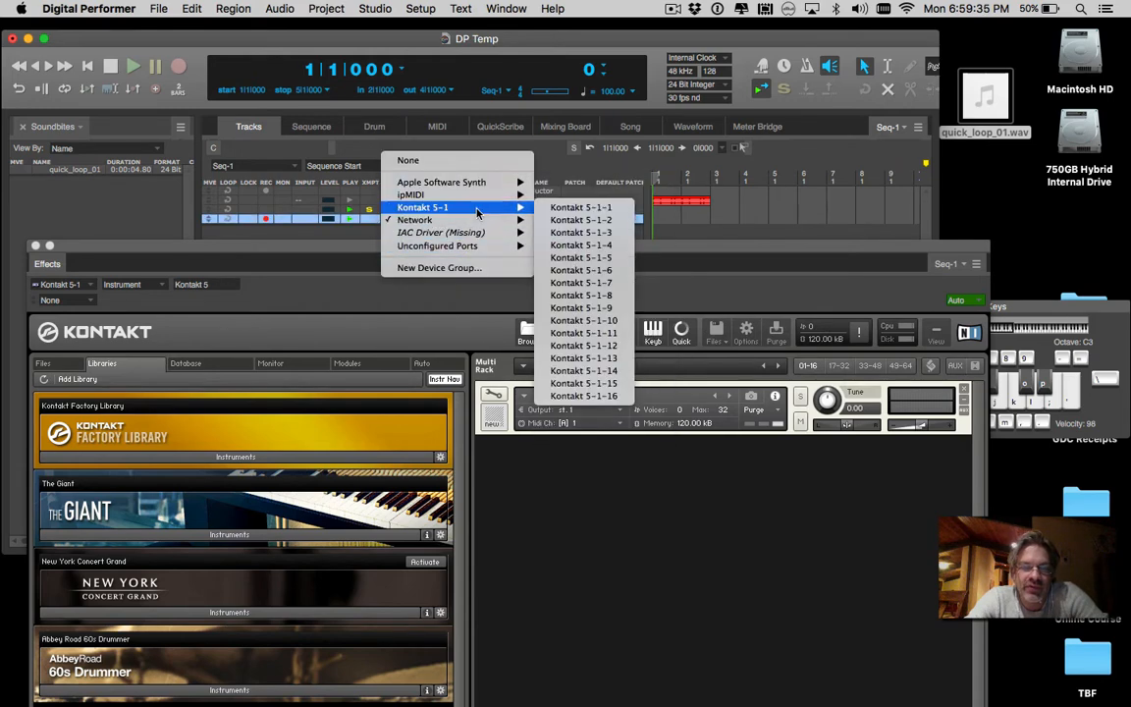
{"action": "left_click", "coordinate": [555, 207]}
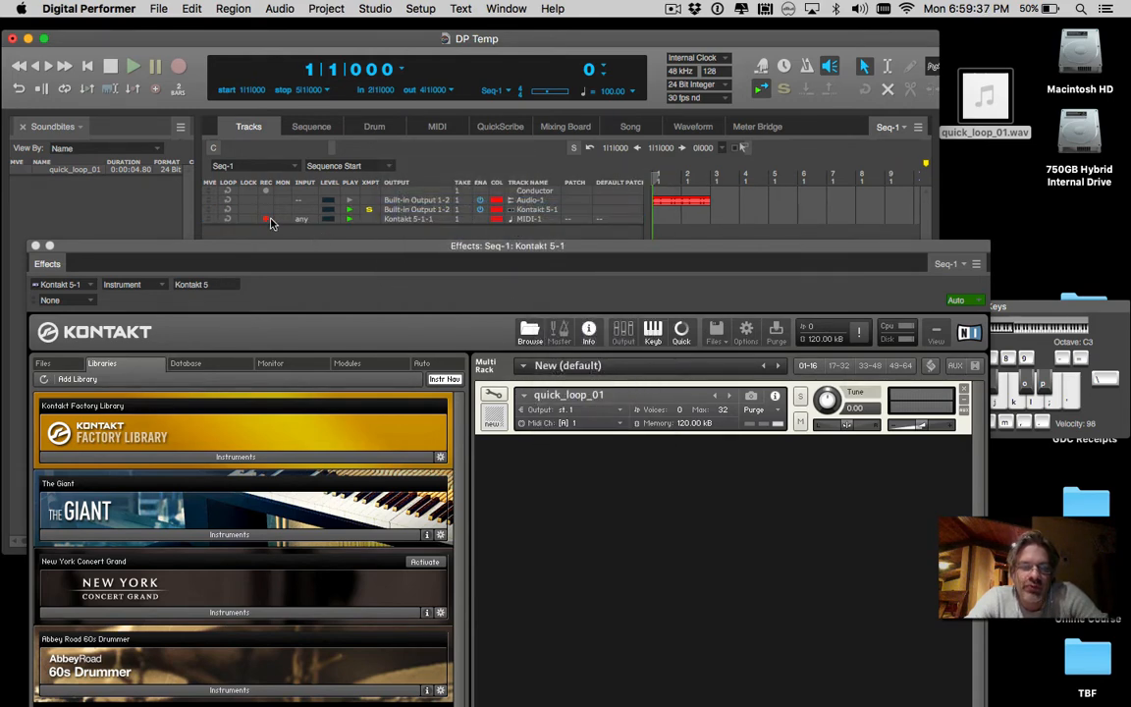
Play a note on the MIDI Keys keyboard to trigger the loop in Kontakt.
{"action": "left_click", "coordinate": [1056, 305]}
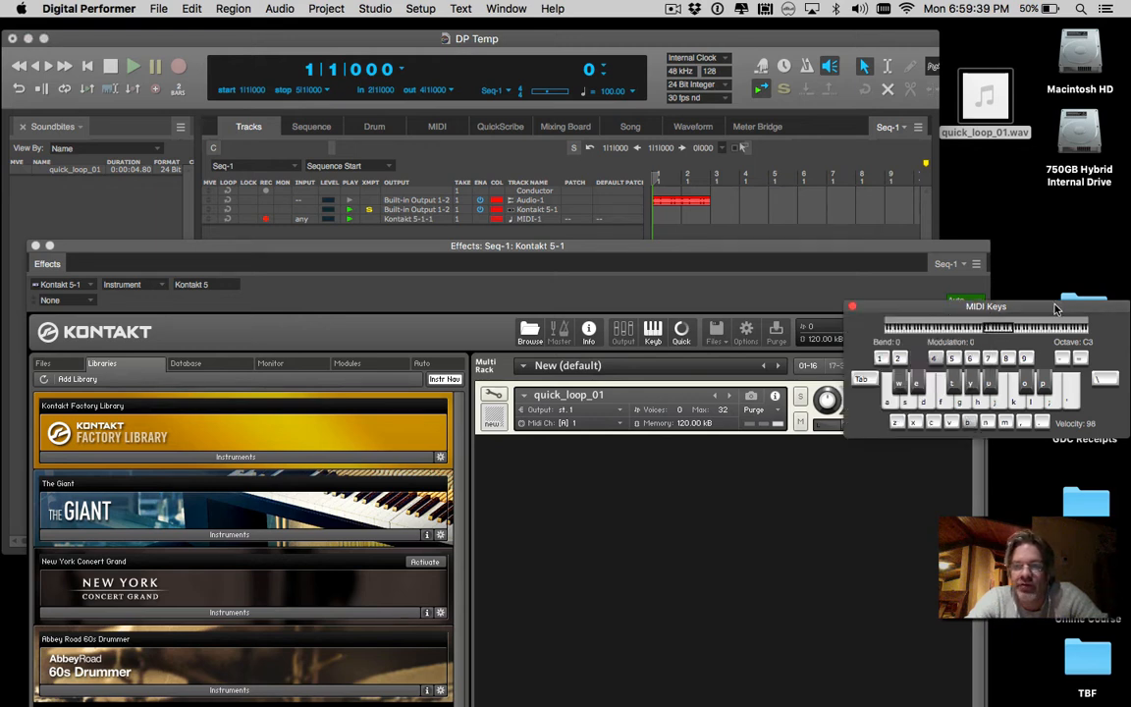
{"action": "key", "text": "a"}
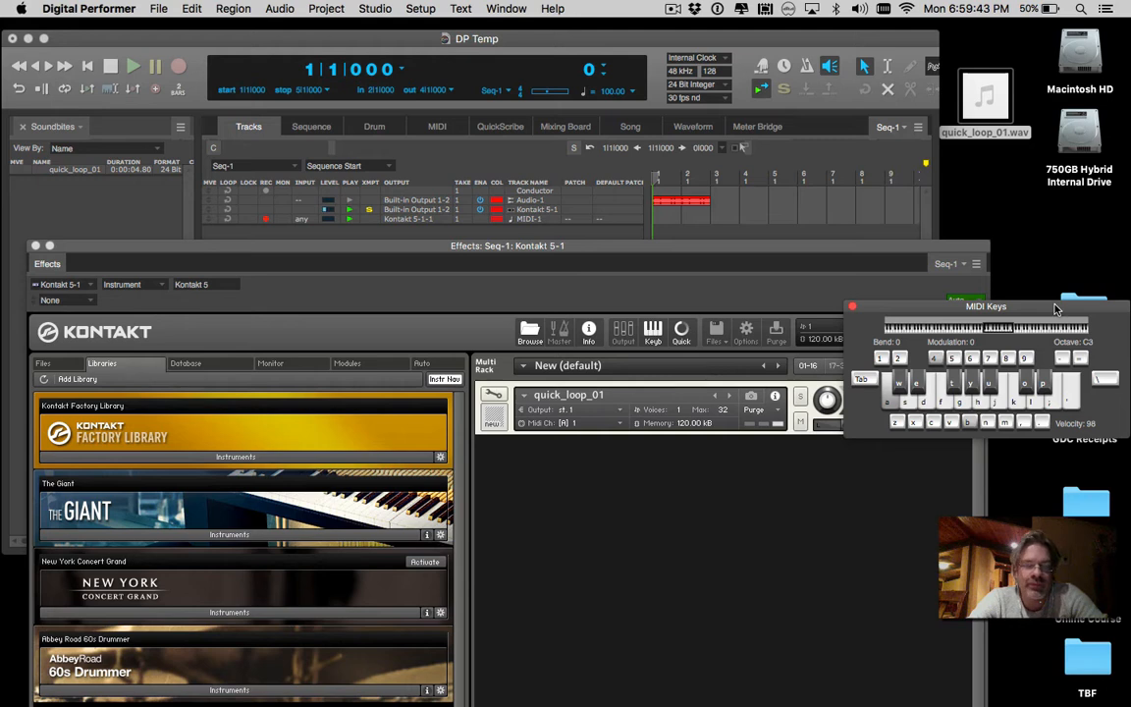
{"action": "left_click", "coordinate": [673, 9]}
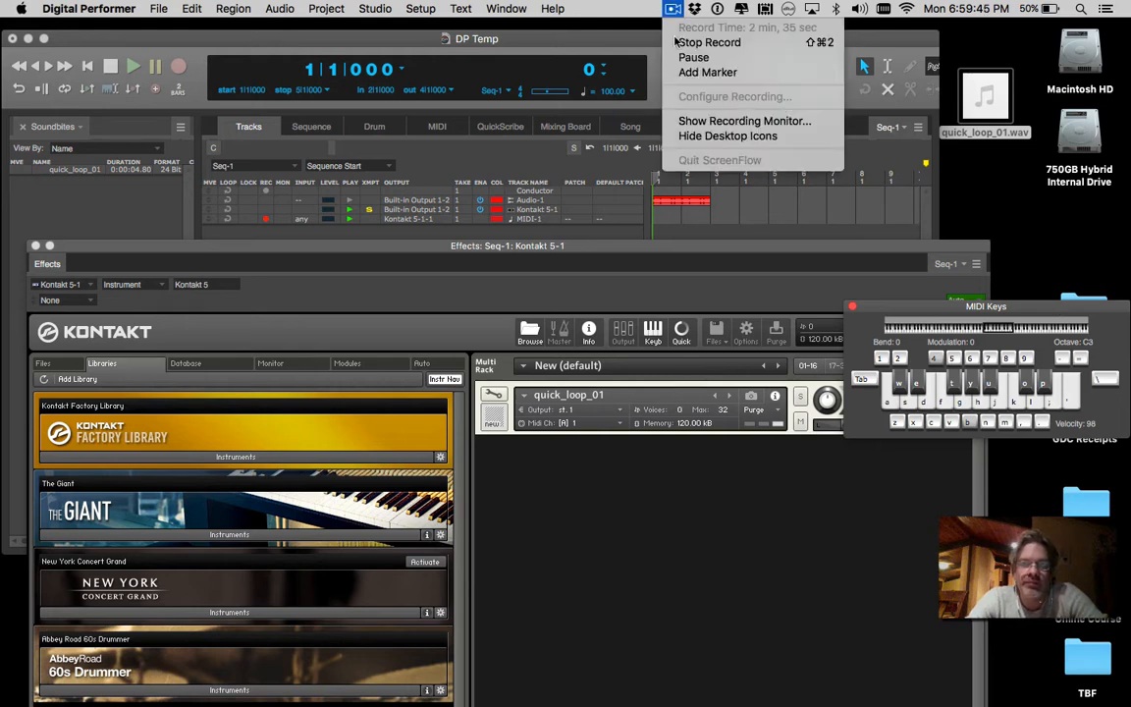
{"action": "left_click", "coordinate": [690, 57]}
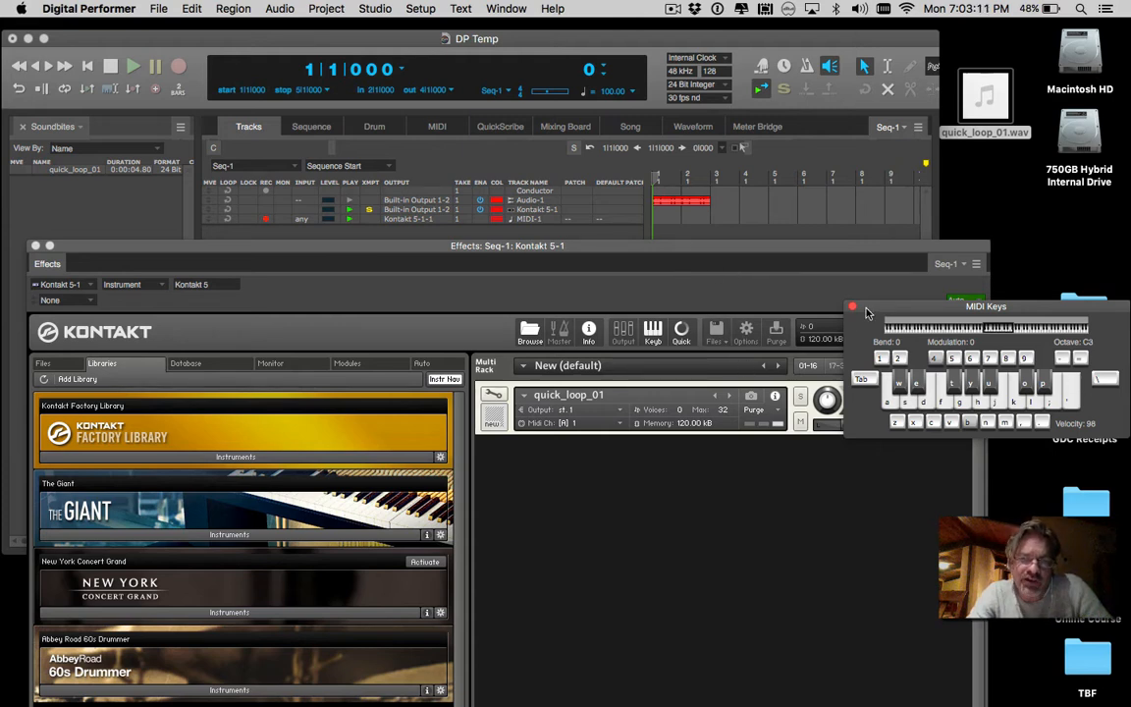
Open the quick_loop_01 instrument for editing and show the Sync / Slice settings in its Wave Editor.
{"action": "left_click_drag", "start_coordinate": [872, 300], "coordinate": [850, 119]}
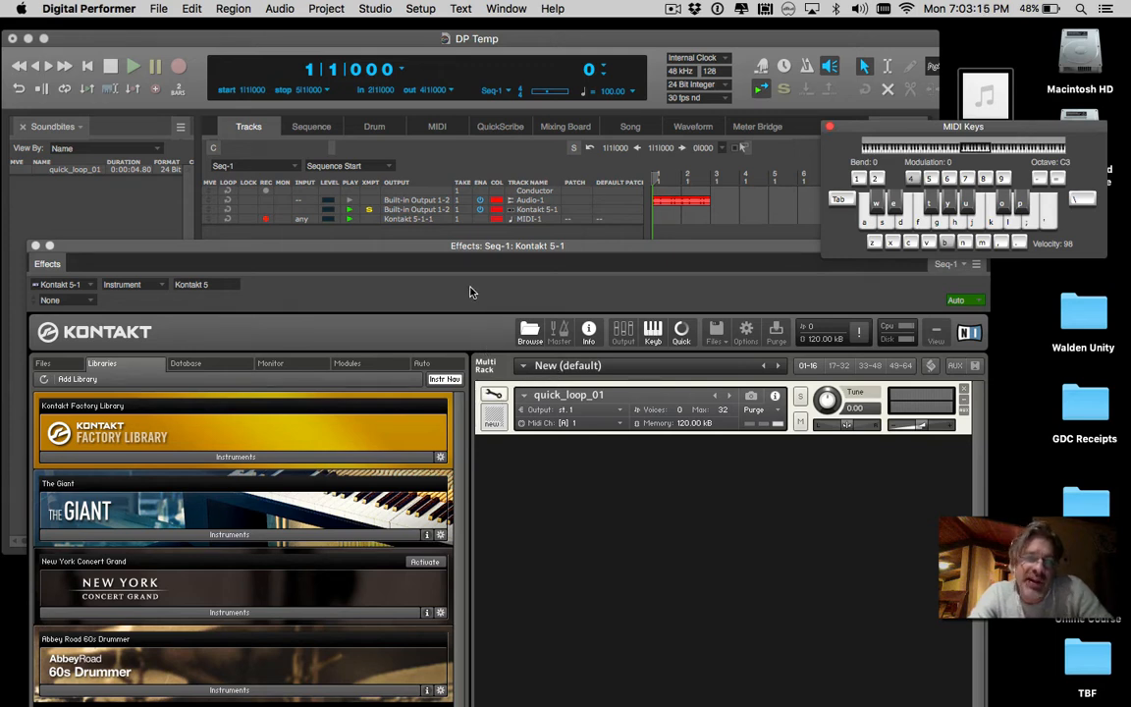
{"action": "left_click", "coordinate": [495, 394]}
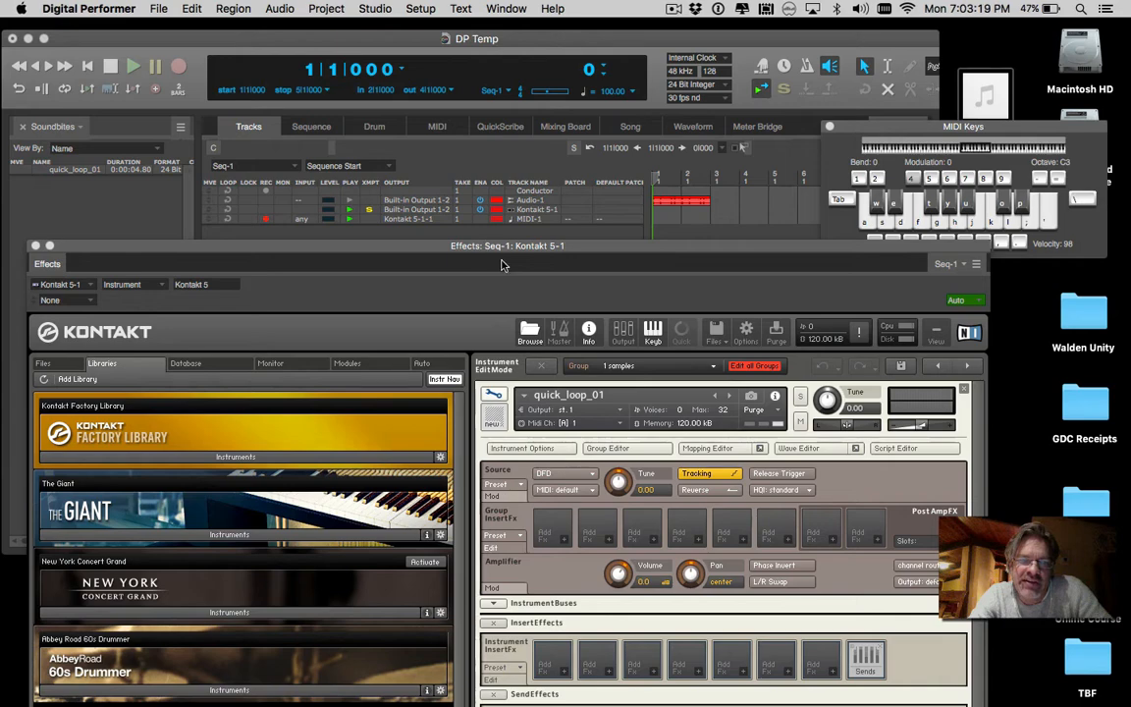
{"action": "left_click", "coordinate": [797, 448]}
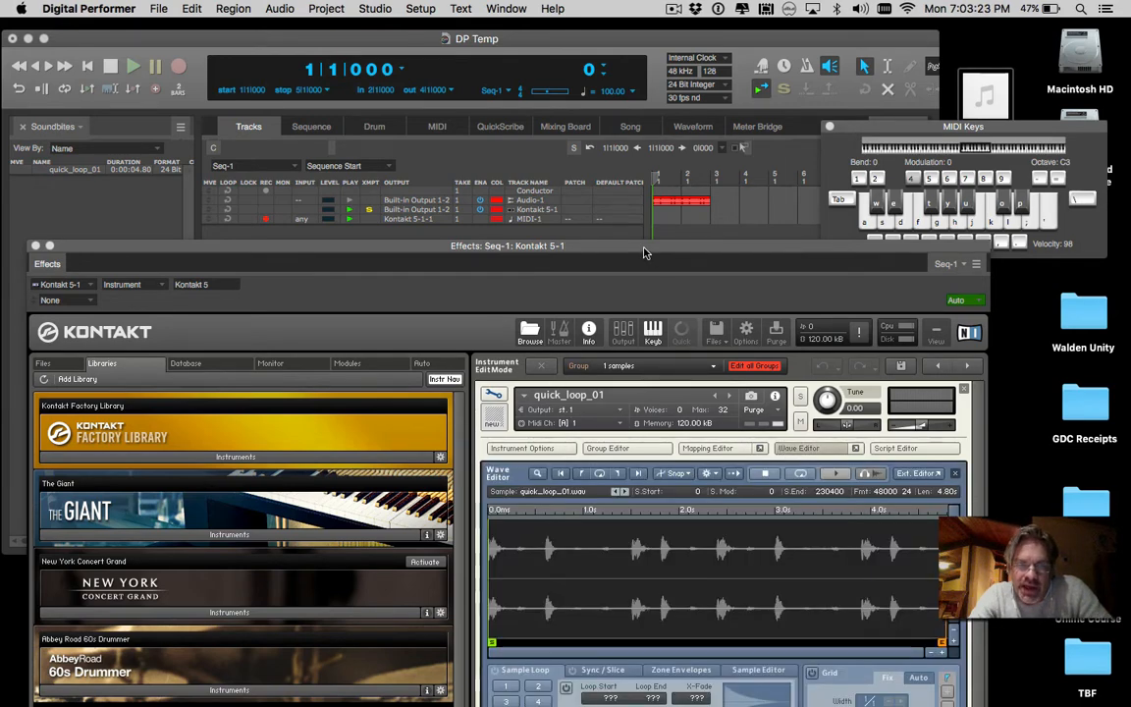
{"action": "left_click_drag", "start_coordinate": [648, 262], "coordinate": [619, 123]}
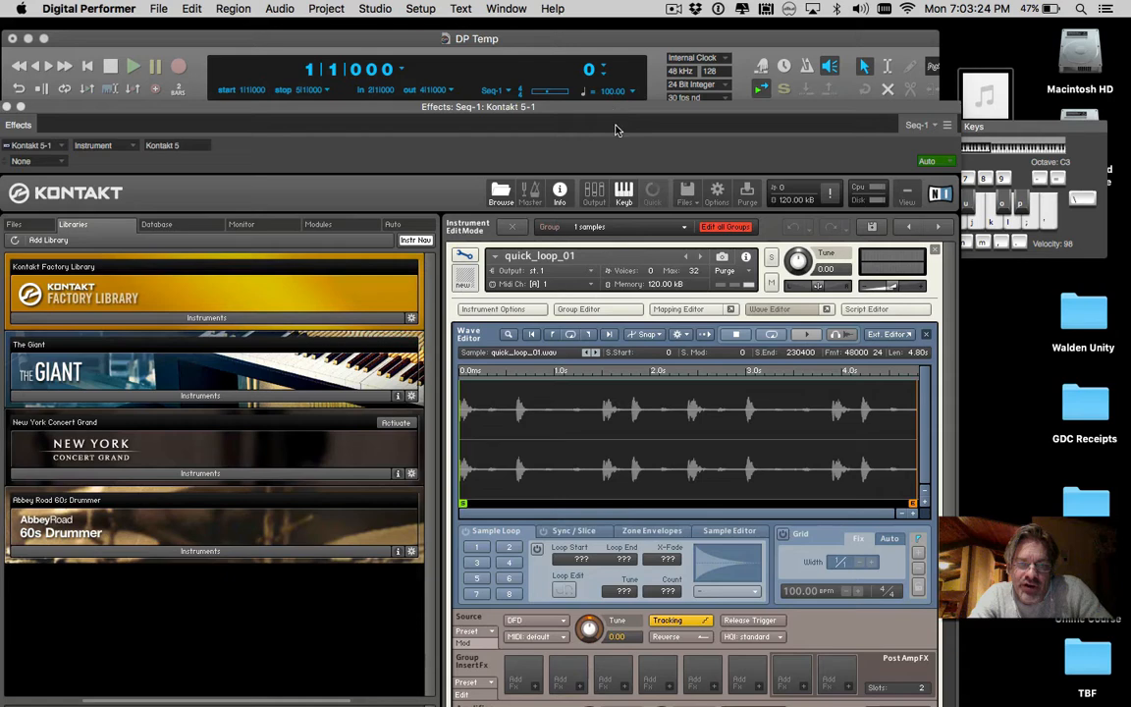
{"action": "left_click", "coordinate": [574, 531]}
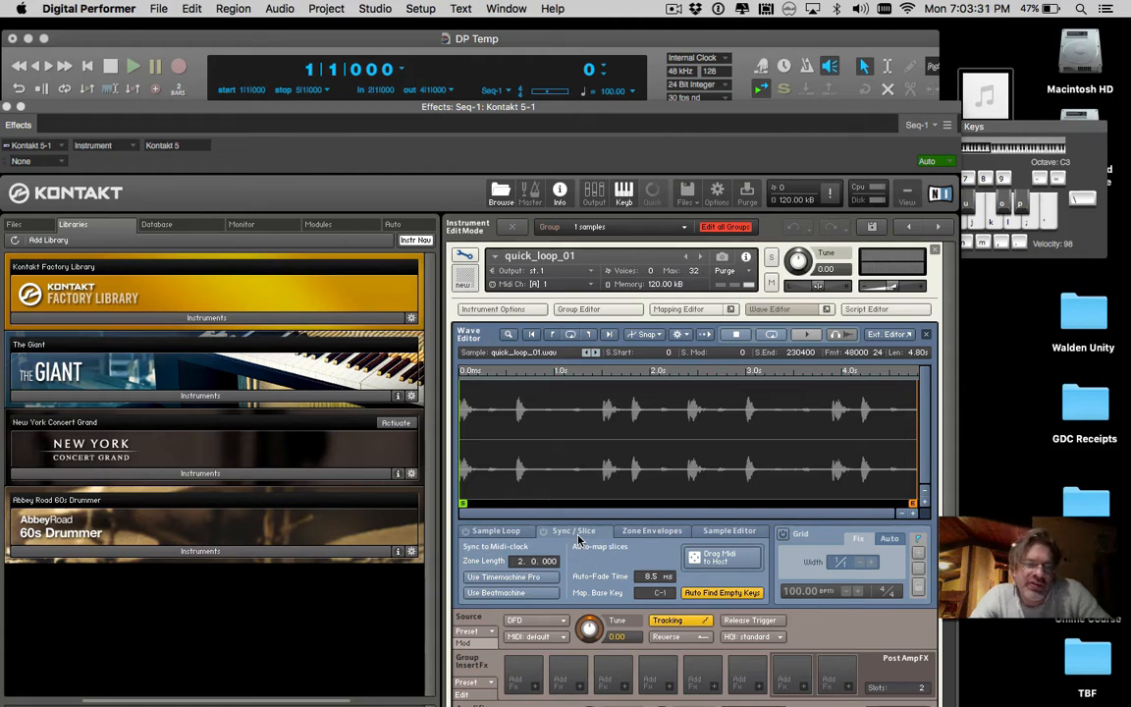
Open the Mapping Editor and narrow the quick_loop_01 zone to the key range C-1 to B0.
{"action": "left_click", "coordinate": [663, 310]}
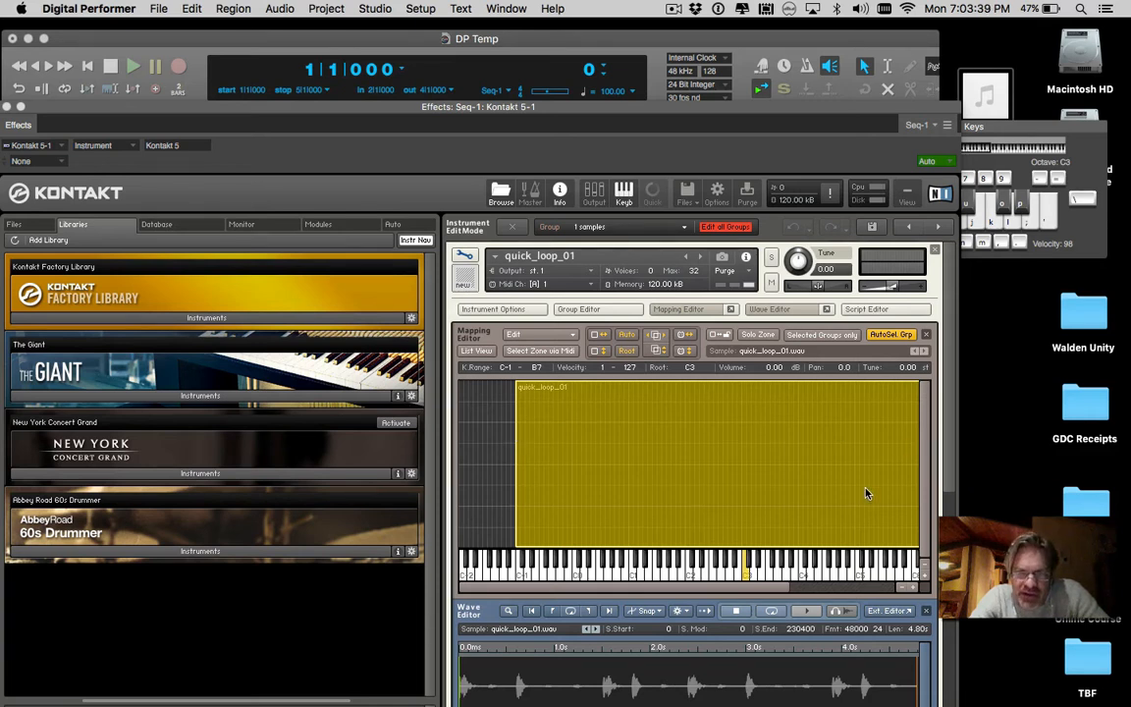
{"action": "left_click_drag", "start_coordinate": [779, 586], "coordinate": [515, 532]}
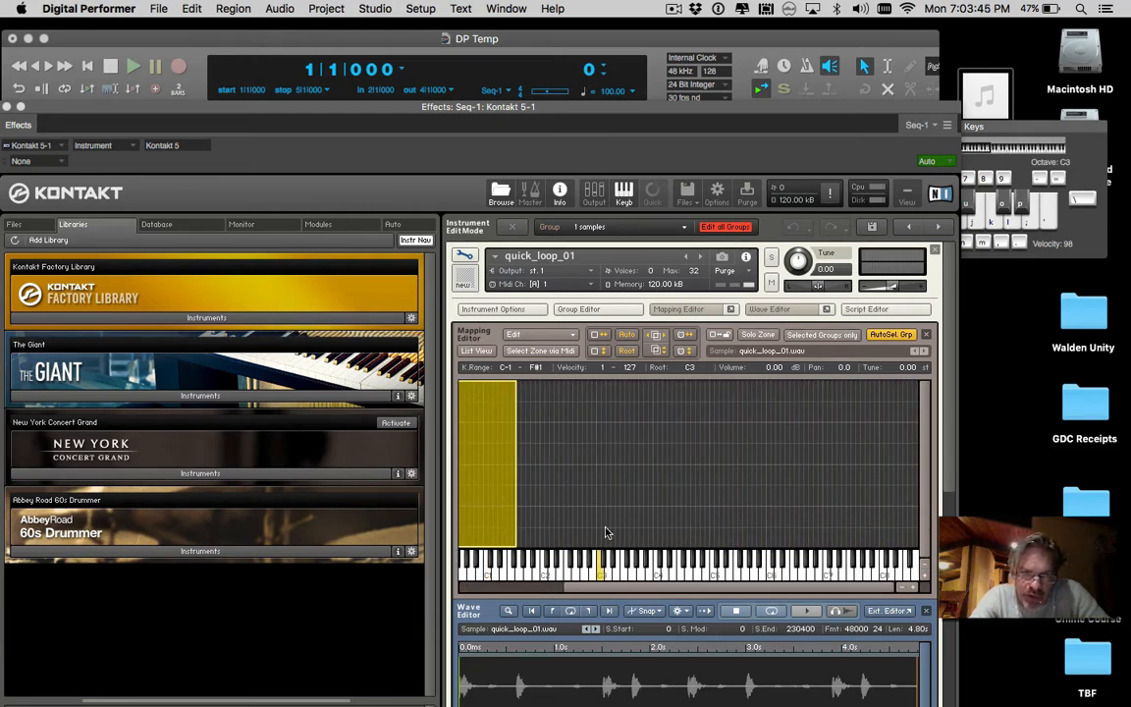
{"action": "left_click_drag", "start_coordinate": [669, 590], "coordinate": [629, 584]}
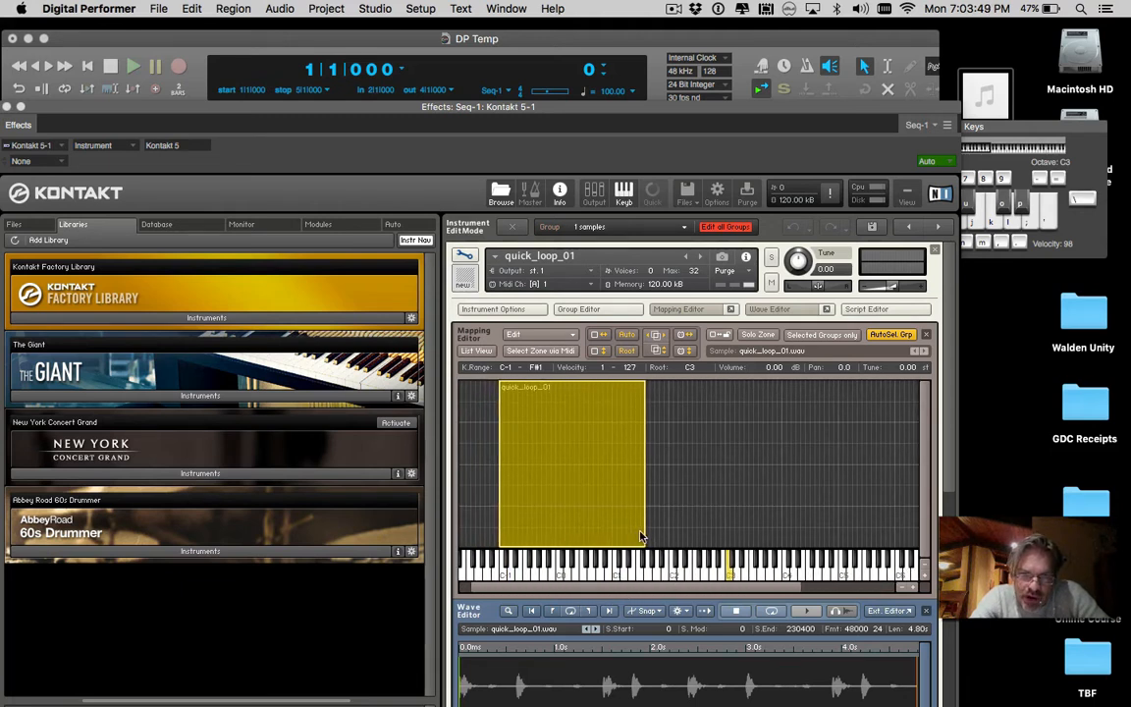
{"action": "left_click_drag", "start_coordinate": [642, 531], "coordinate": [606, 539]}
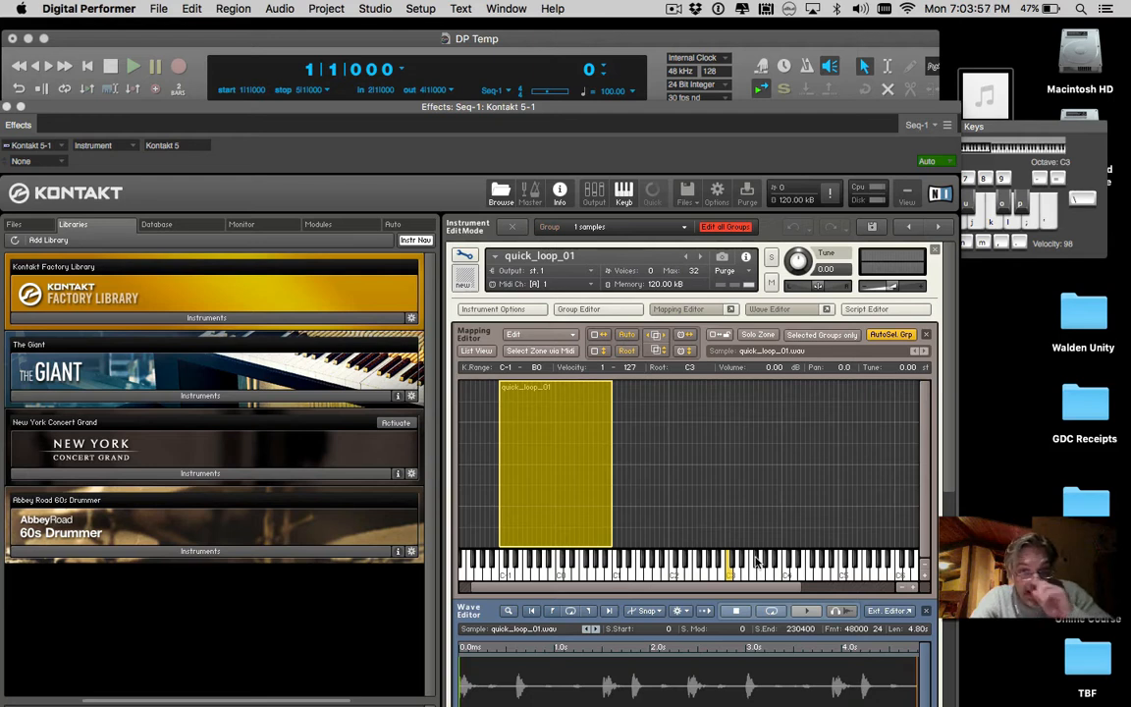
Slice the loop by enabling Use Beatmachine and switch the slice grid to Auto.
{"action": "scroll", "coordinate": [744, 517], "scroll_direction": "down", "scroll_amount": 5}
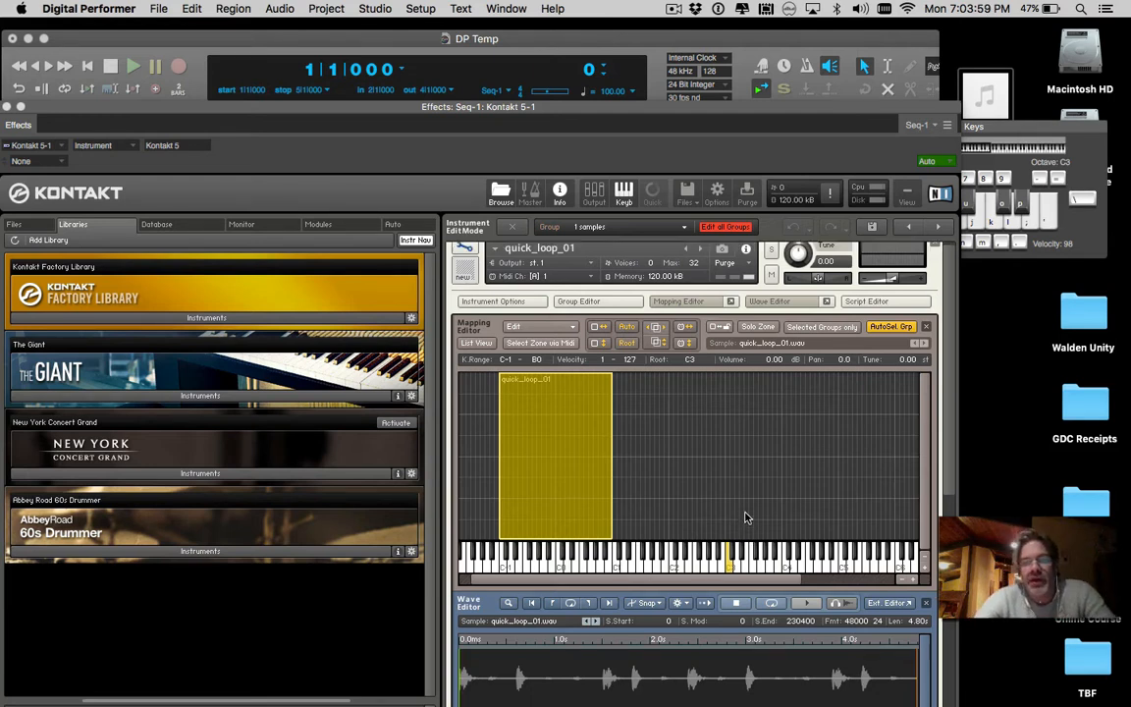
{"action": "scroll", "coordinate": [744, 517], "scroll_direction": "down", "scroll_amount": 2}
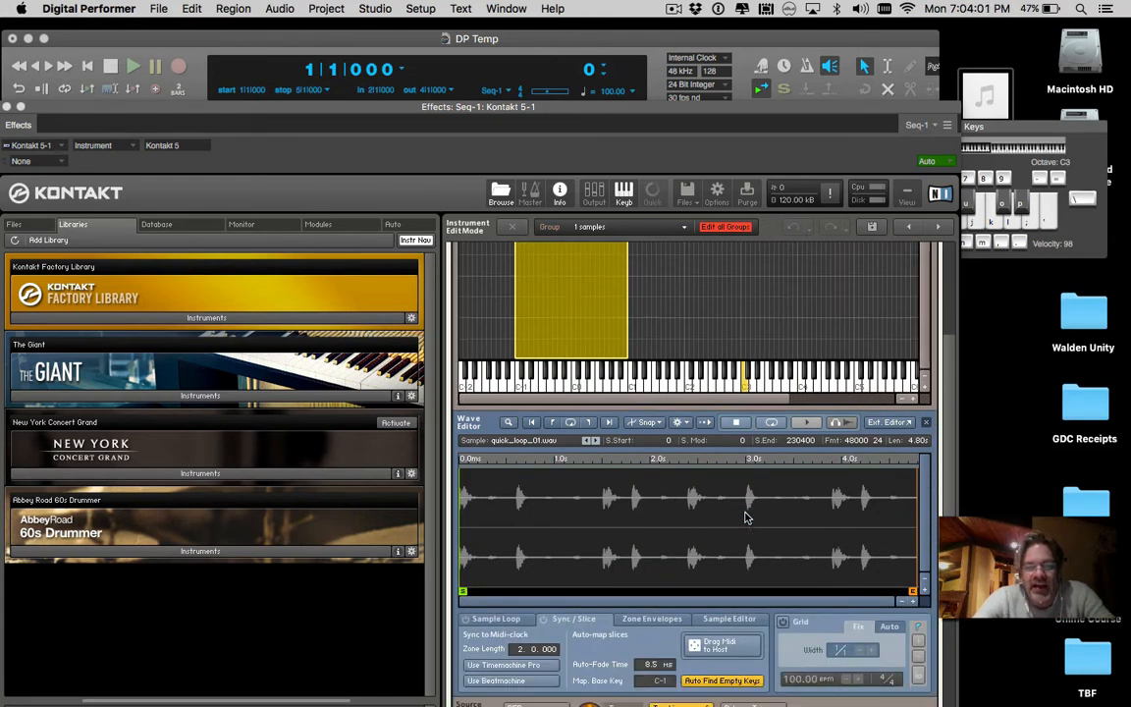
{"action": "scroll", "coordinate": [745, 518], "scroll_direction": "down", "scroll_amount": 2}
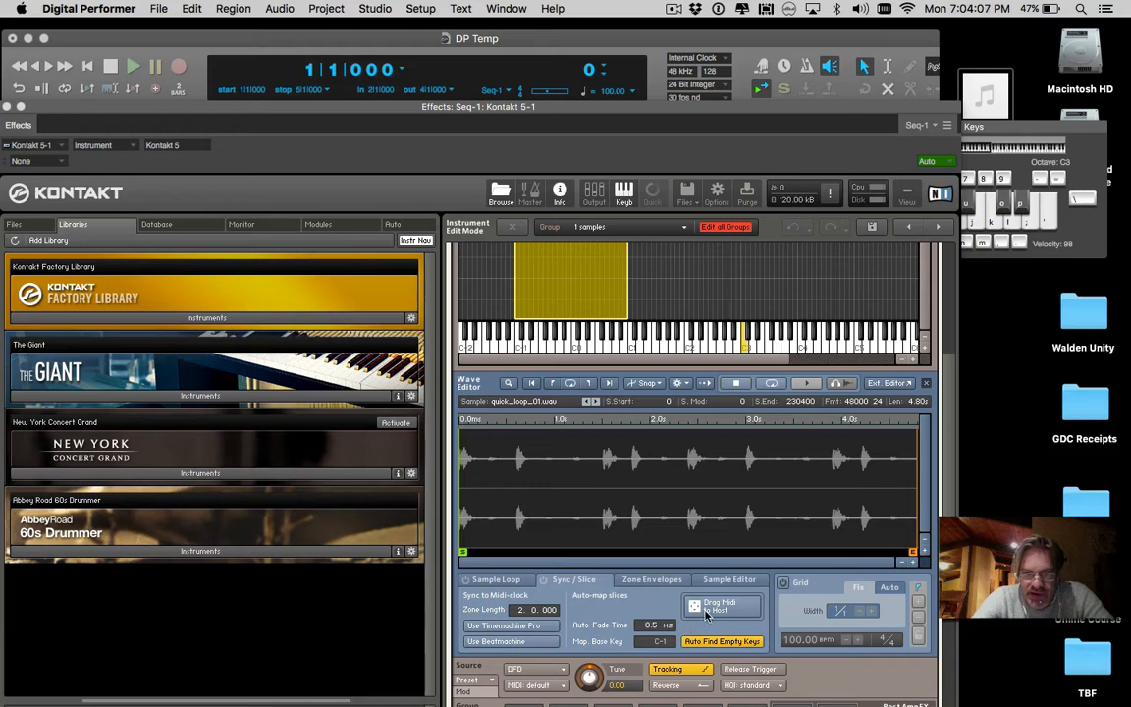
{"action": "left_click", "coordinate": [785, 584]}
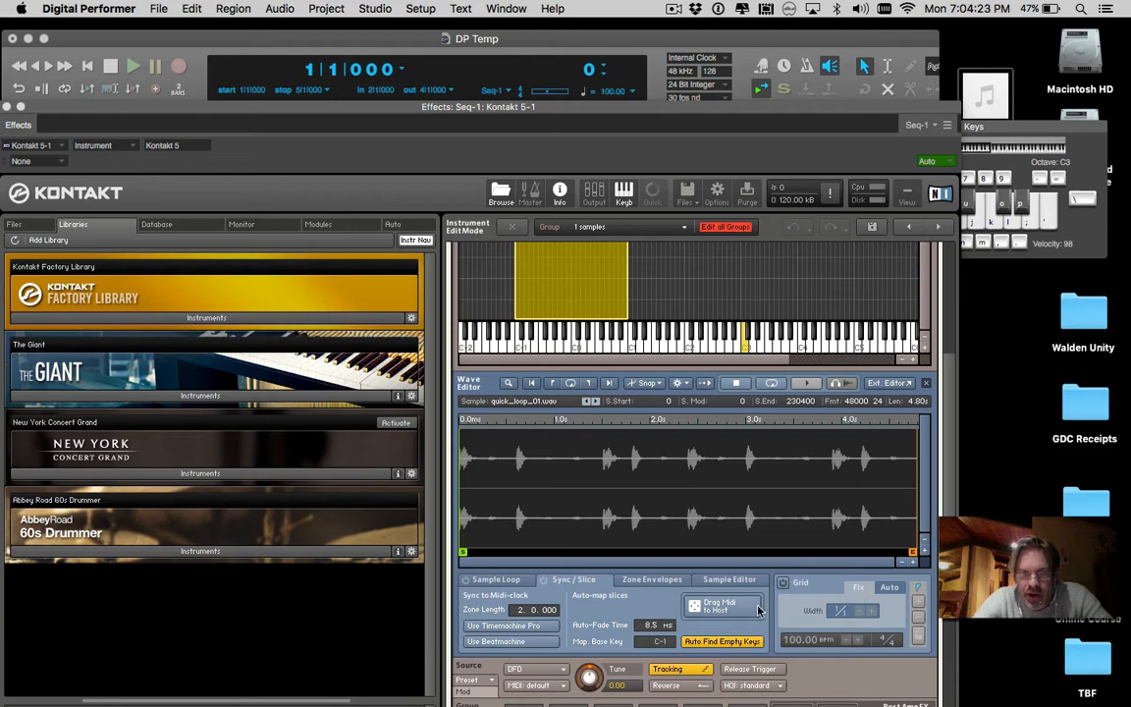
{"action": "left_click", "coordinate": [520, 642]}
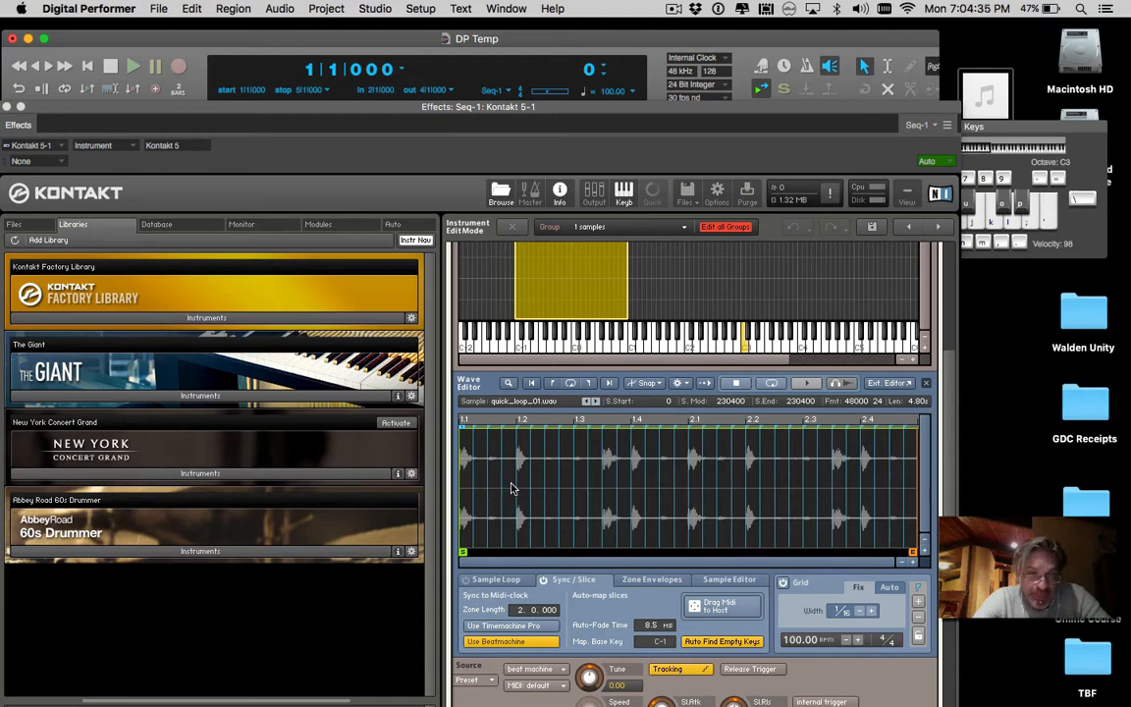
{"action": "left_click", "coordinate": [889, 588]}
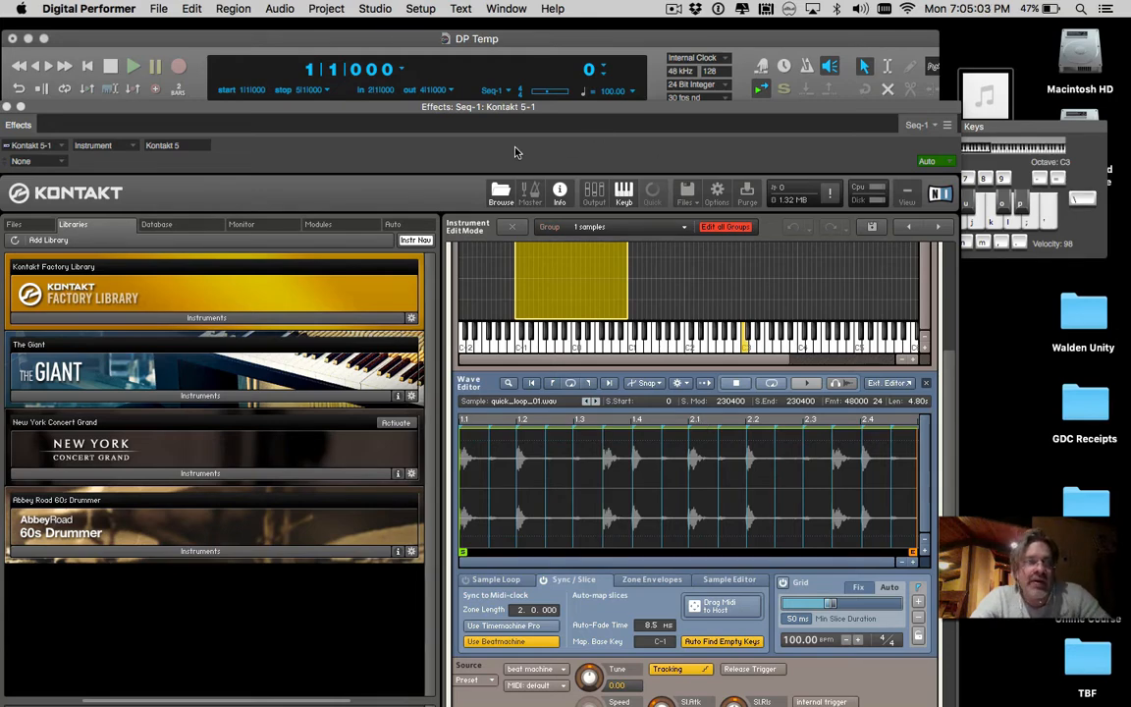
Transfer the slice MIDI from Kontakt onto the MIDI-1 track at bar 1 and move the Kontakt window below the track list.
{"action": "left_click_drag", "start_coordinate": [485, 130], "coordinate": [10, 67]}
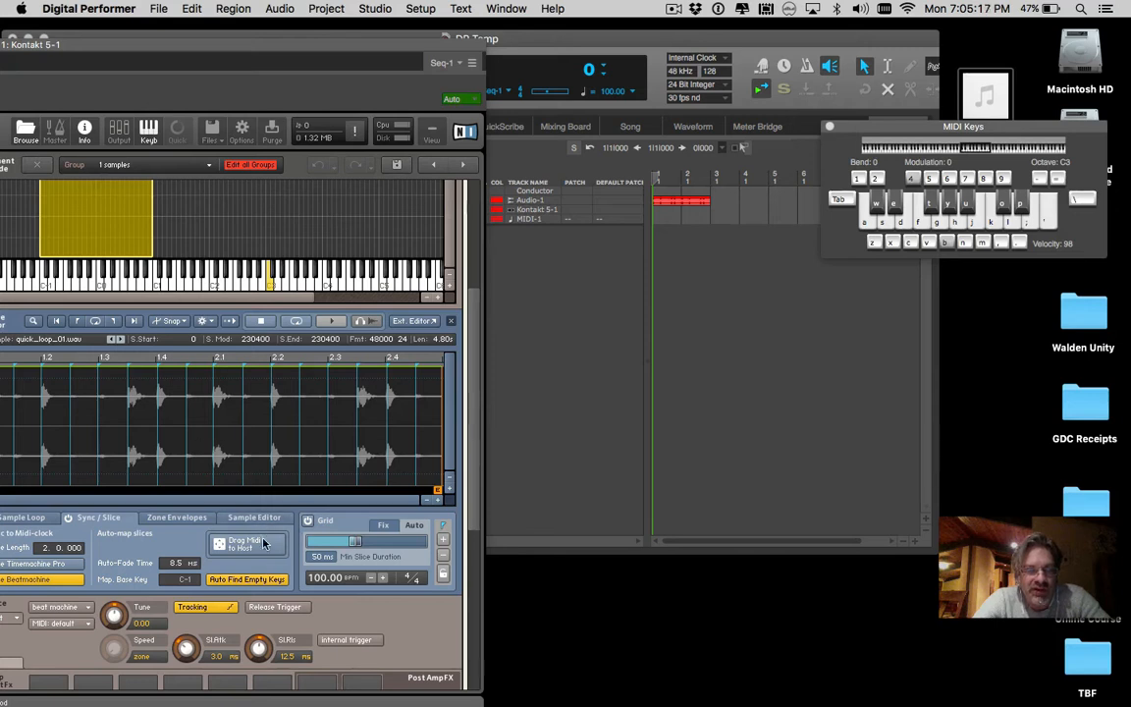
{"action": "left_click_drag", "start_coordinate": [263, 550], "coordinate": [661, 221]}
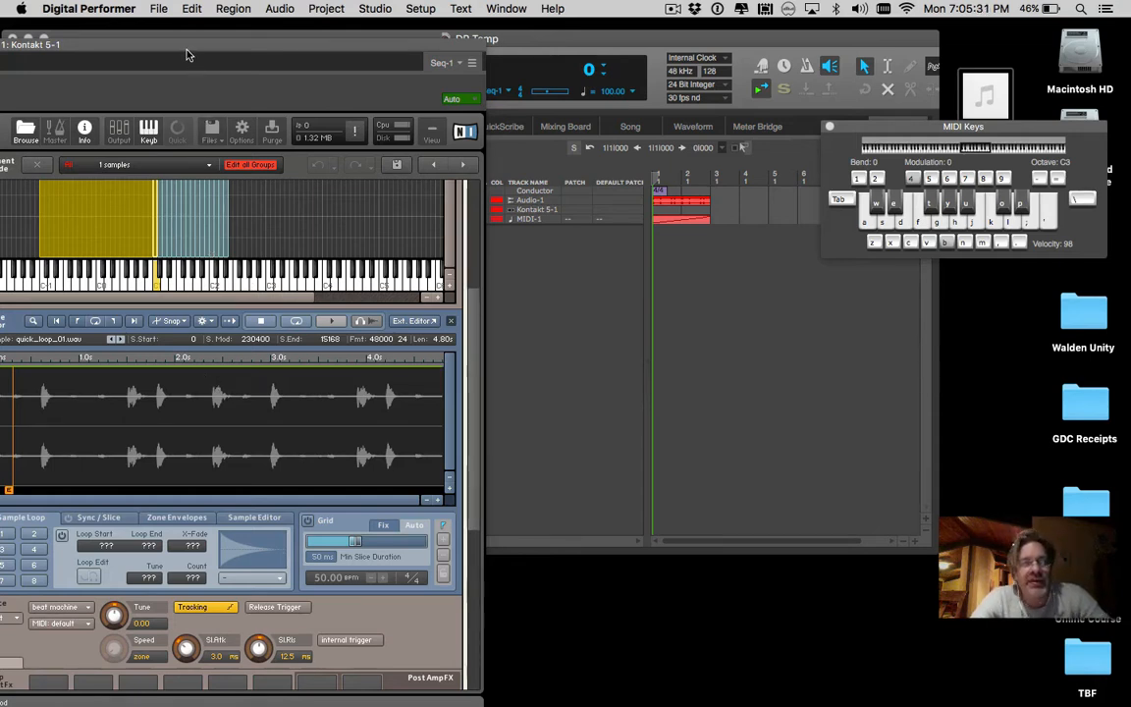
{"action": "left_click_drag", "start_coordinate": [183, 52], "coordinate": [543, 259]}
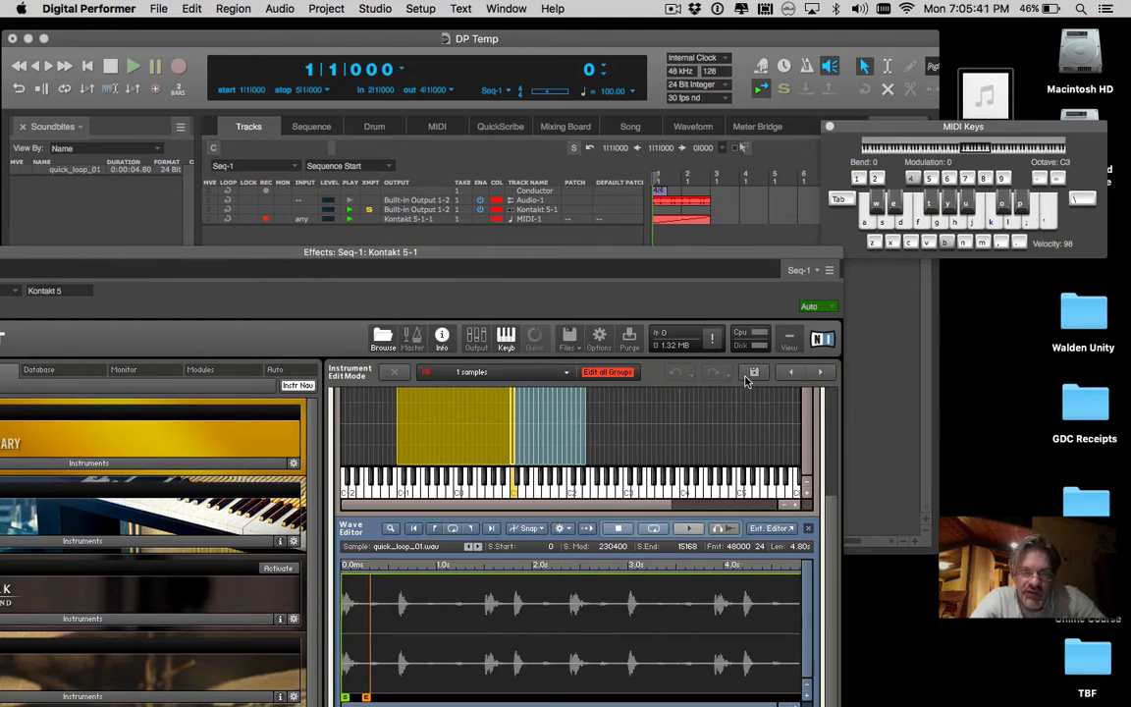
Lower the MIDI Keys octave to C1 and audition the mapped slices, including the C1 key on the Mapping Editor keyboard.
{"action": "left_click", "coordinate": [867, 229]}
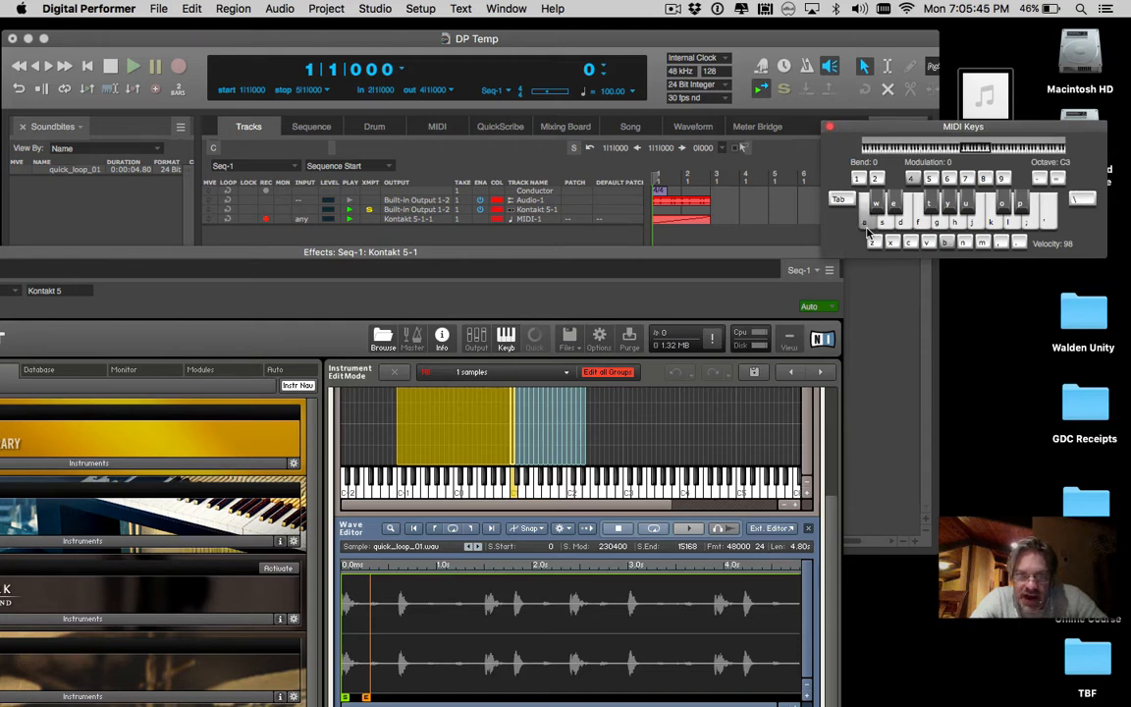
{"action": "left_click", "coordinate": [950, 150]}
{"action": "key", "text": "a"}
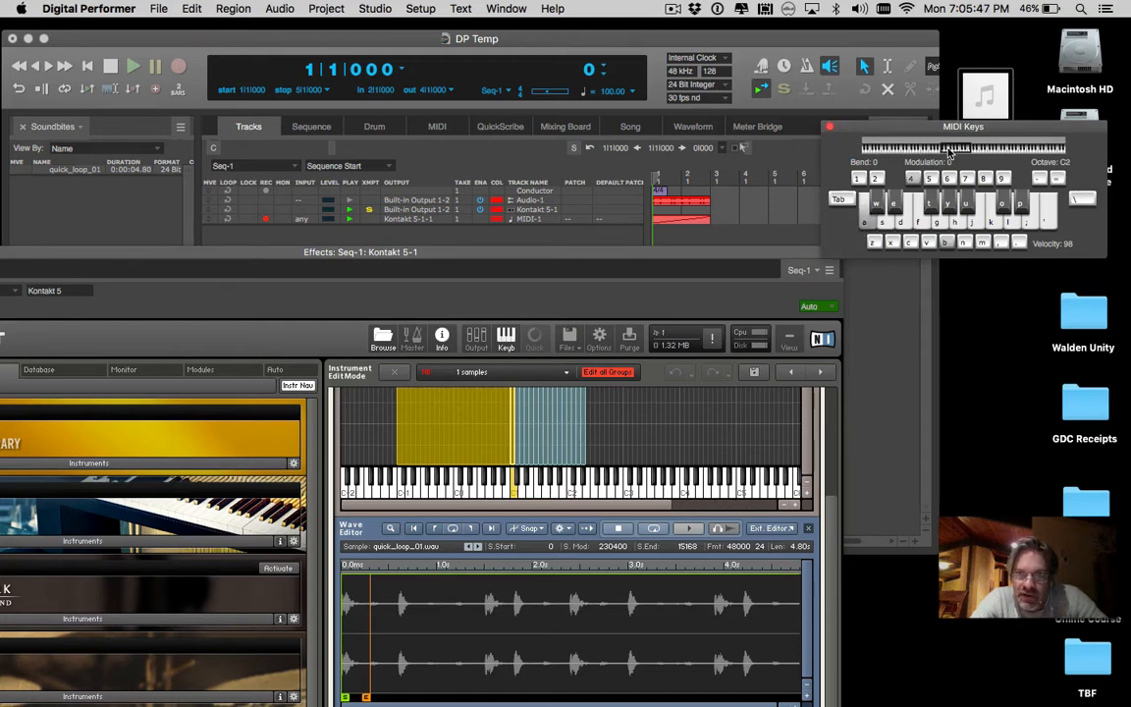
{"action": "left_click", "coordinate": [931, 151]}
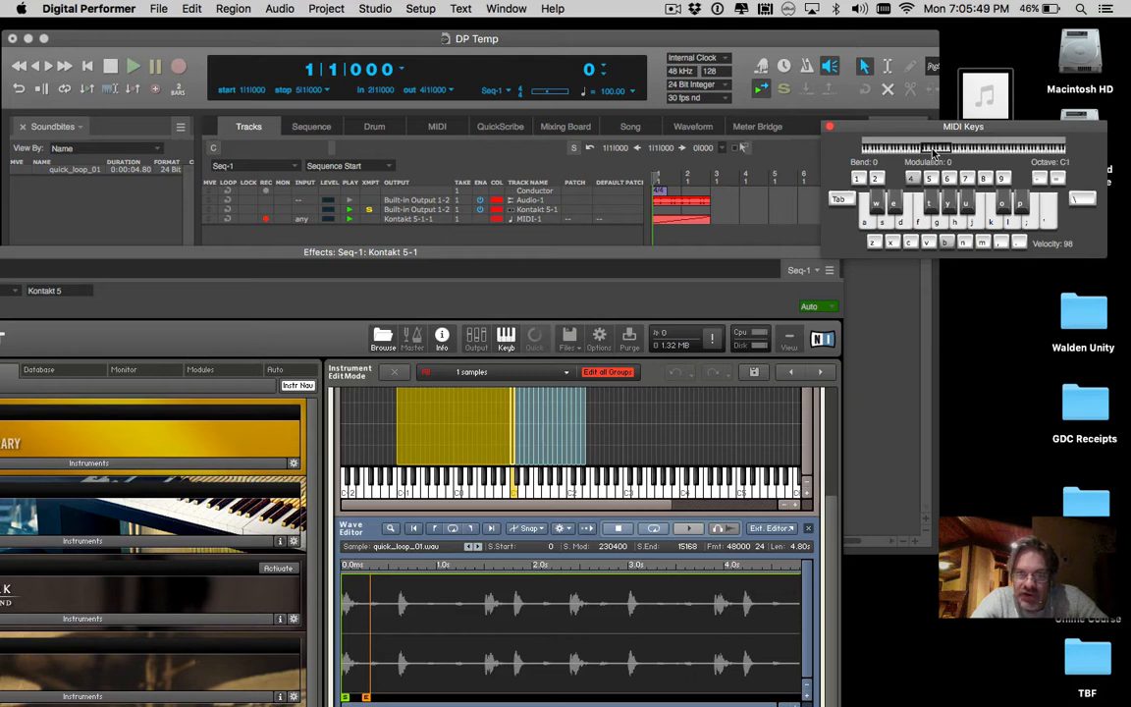
{"action": "left_click", "coordinate": [515, 491]}
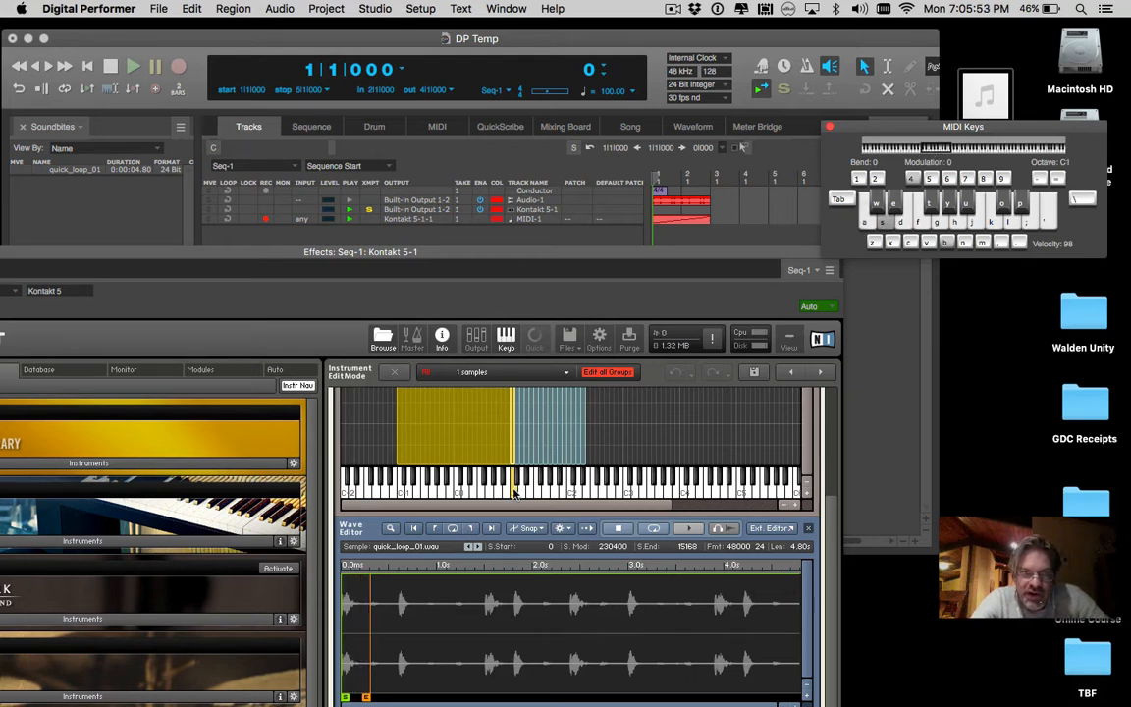
{"action": "left_click", "coordinate": [515, 491]}
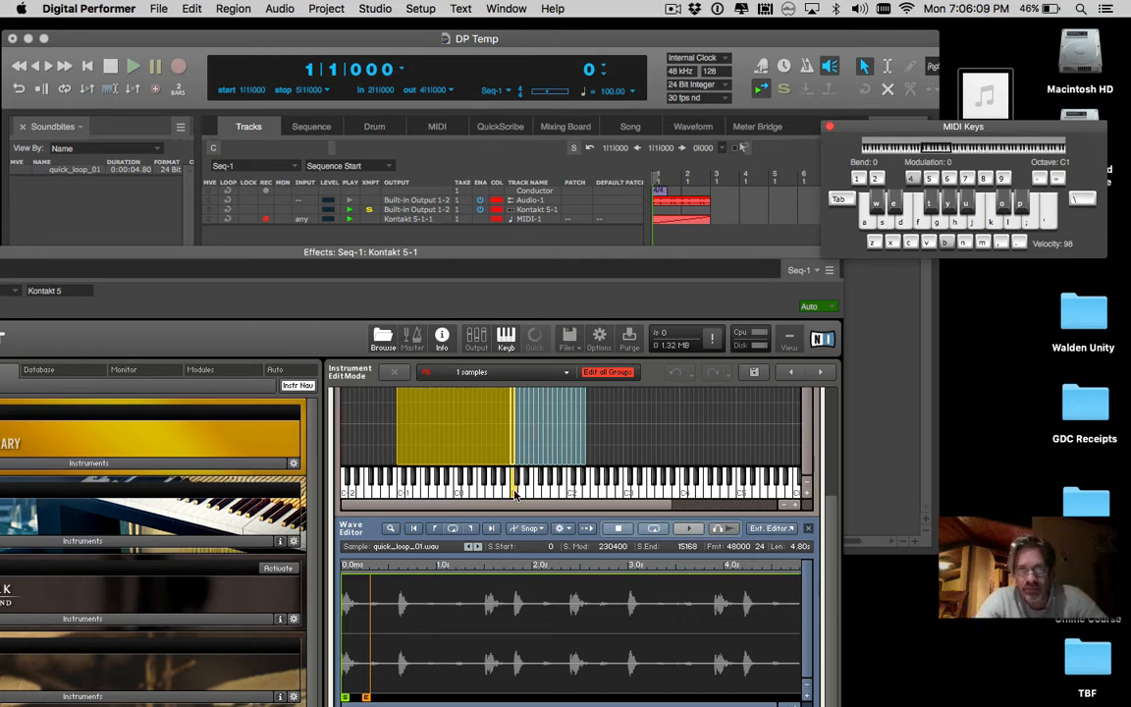
Play the sequence to hear the slices triggered by the MIDI-1 track and select that track's phrase.
{"action": "left_click", "coordinate": [452, 233]}
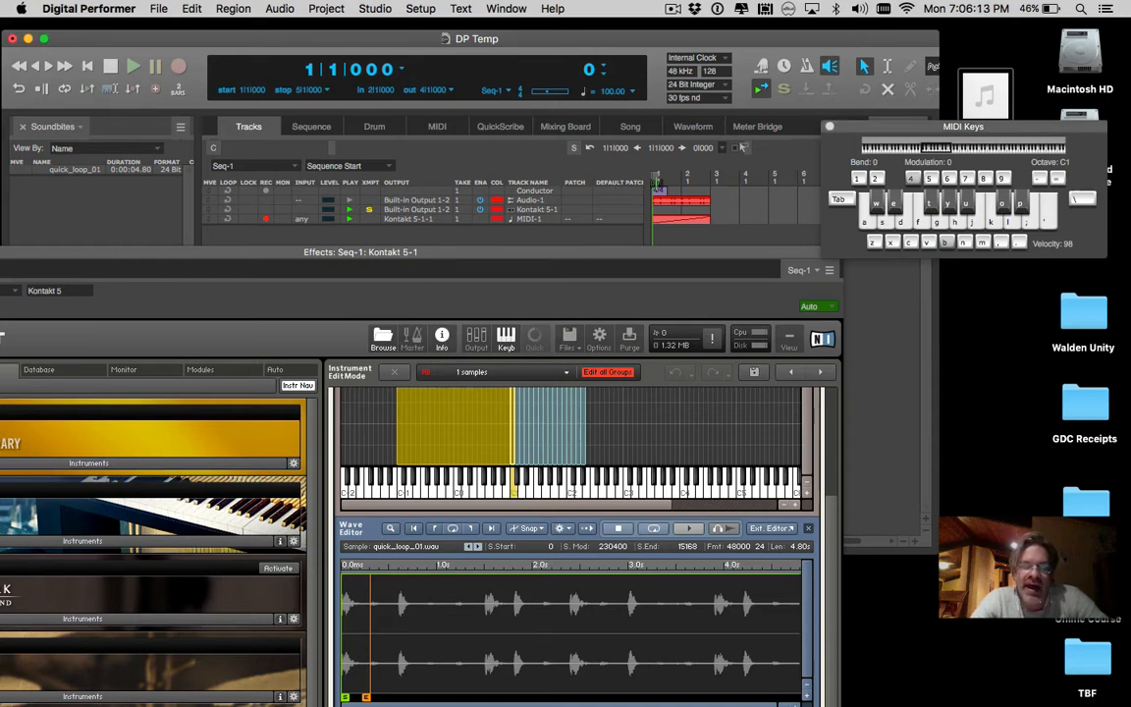
{"action": "key", "text": "space"}
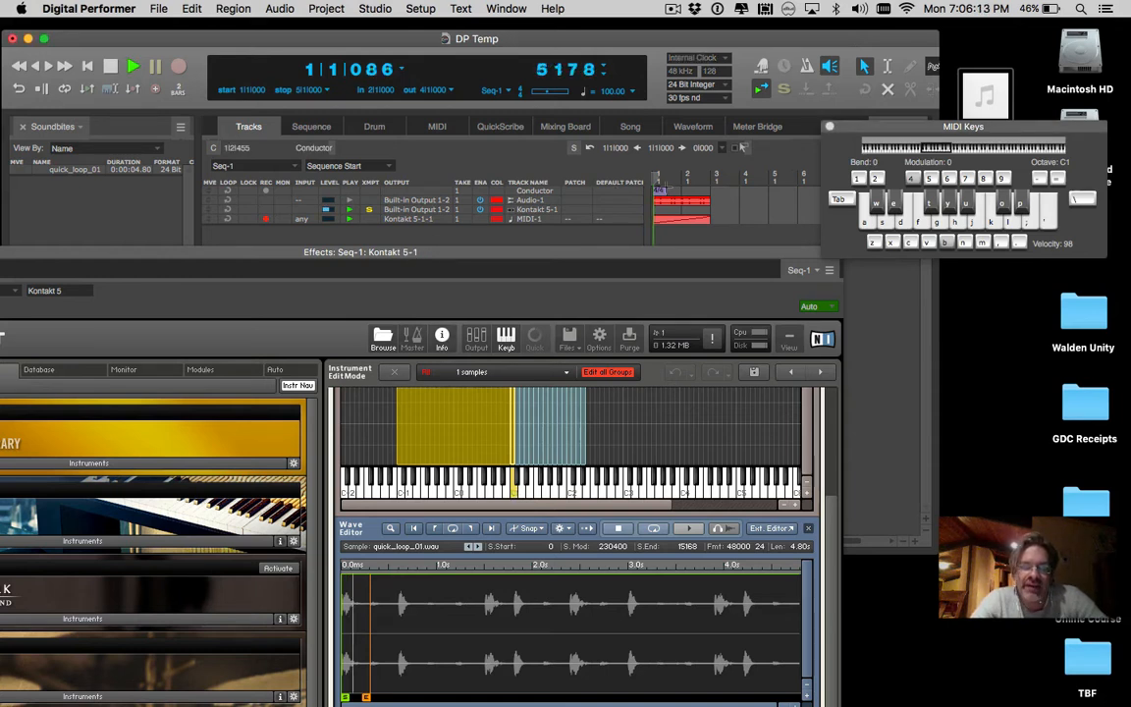
{"action": "left_click", "coordinate": [672, 222]}
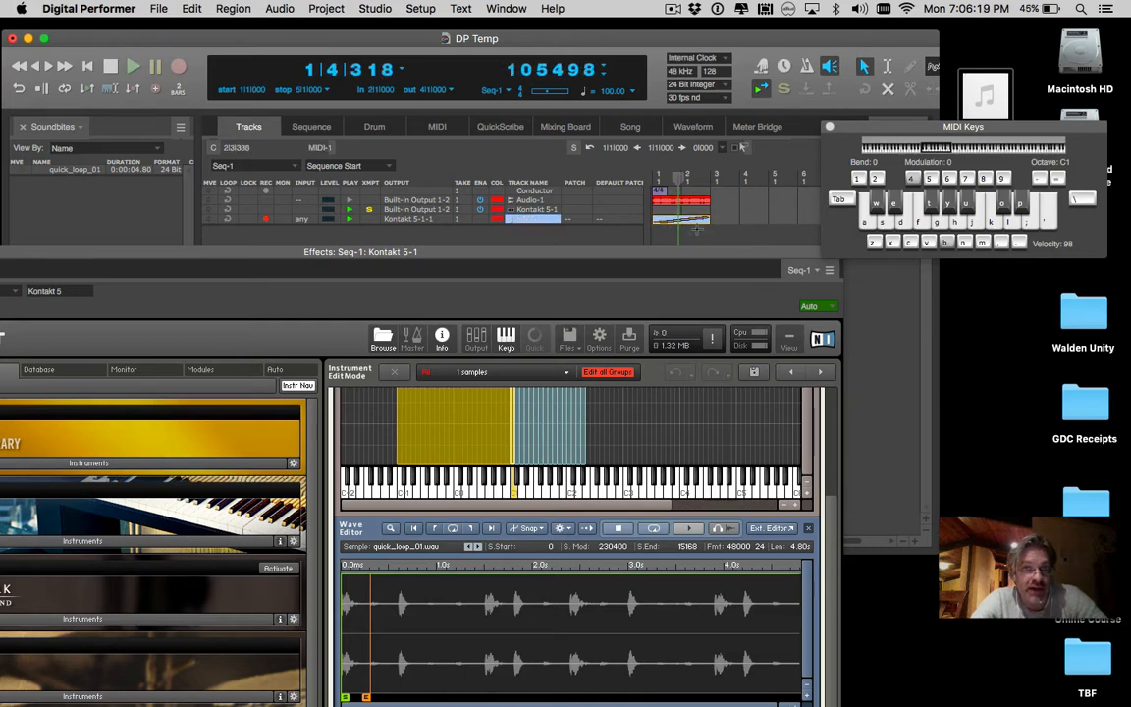
Examine the Sync / Slice settings of the selected slice in the Wave Editor and move the Kontakt window back below the tracks.
{"action": "left_click", "coordinate": [598, 257]}
{"action": "left_click_drag", "start_coordinate": [598, 257], "coordinate": [434, 41]}
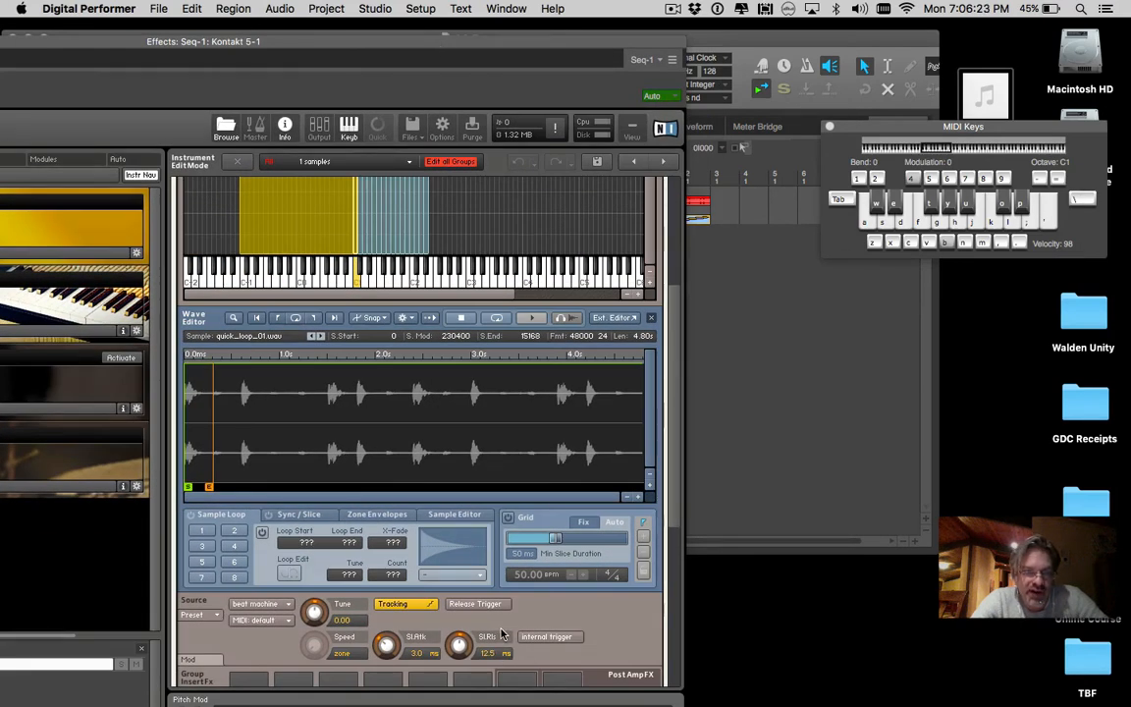
{"action": "left_click_drag", "start_coordinate": [434, 40], "coordinate": [553, 9]}
{"action": "left_click", "coordinate": [415, 496]}
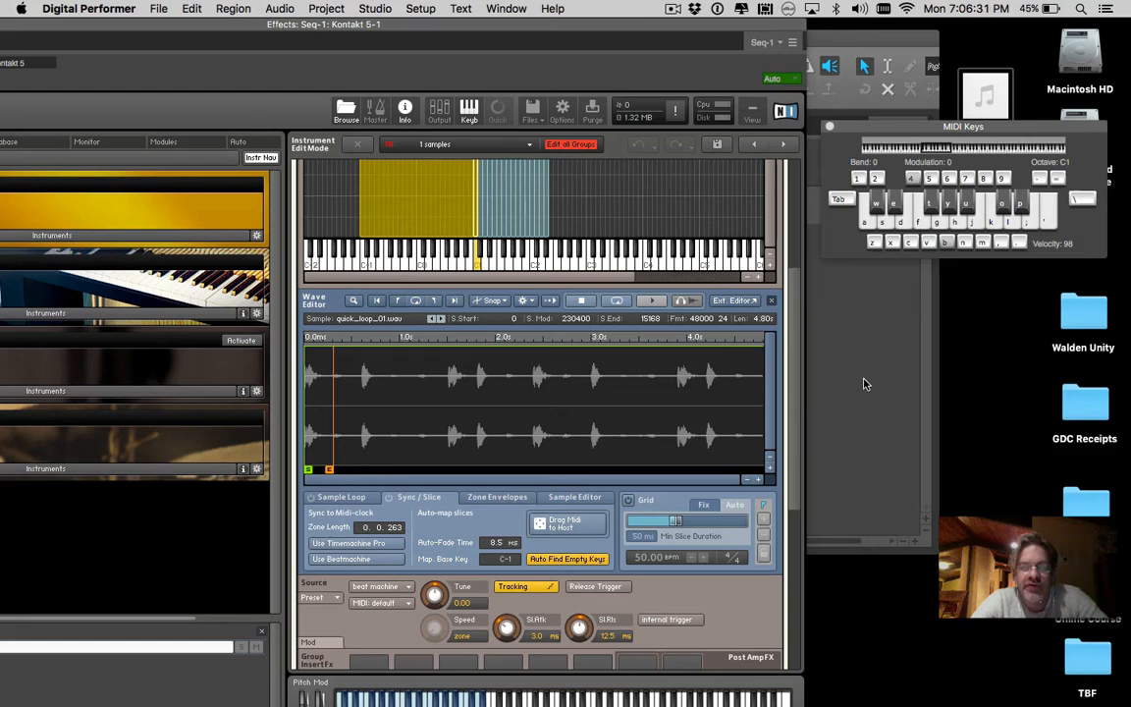
{"action": "left_click_drag", "start_coordinate": [576, 44], "coordinate": [664, 376]}
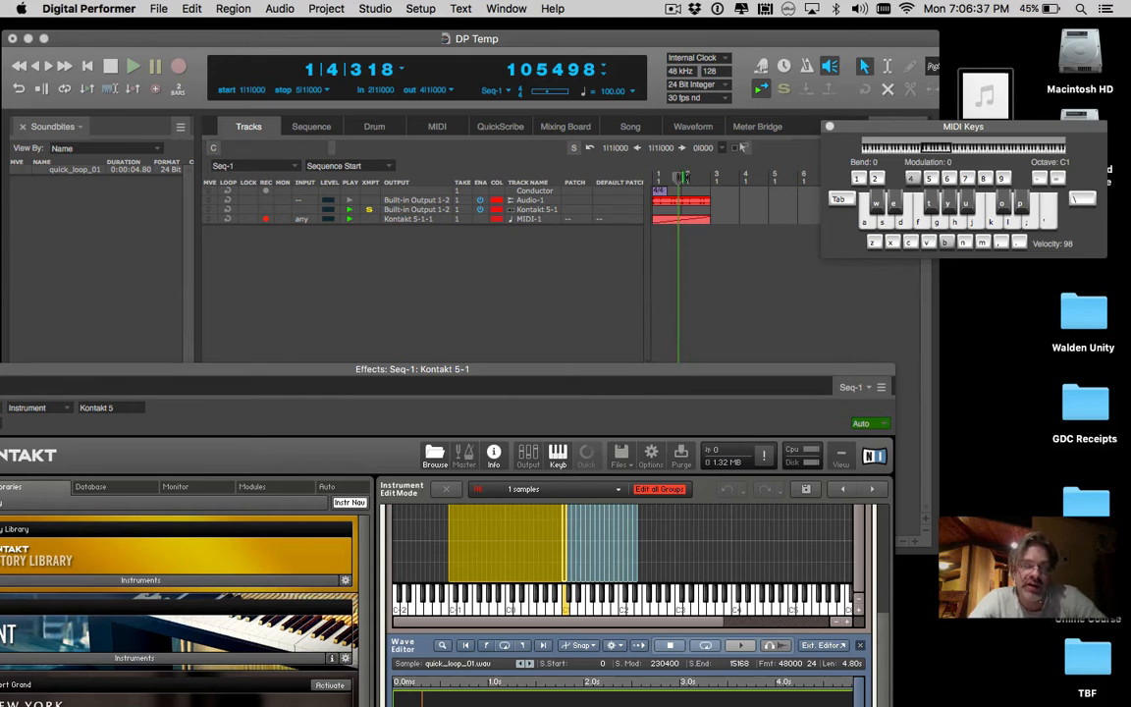
Return to the start of the sequence and set the tempo to 140.
{"action": "key", "text": "space"}
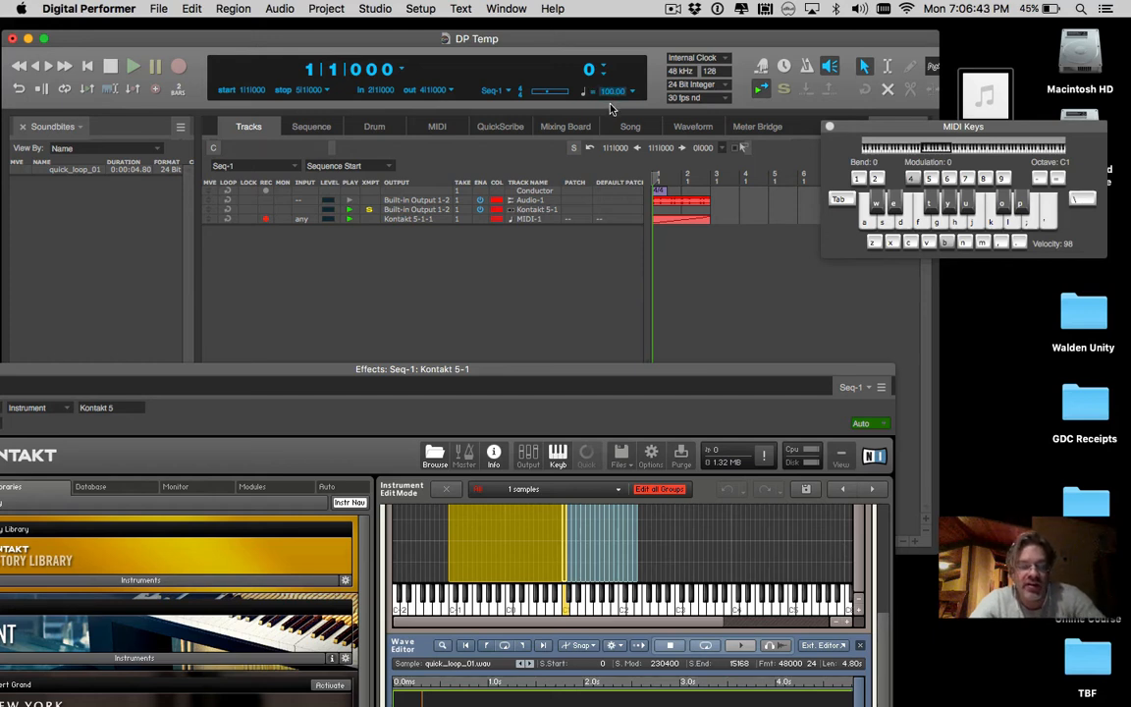
{"action": "key", "text": "Return"}
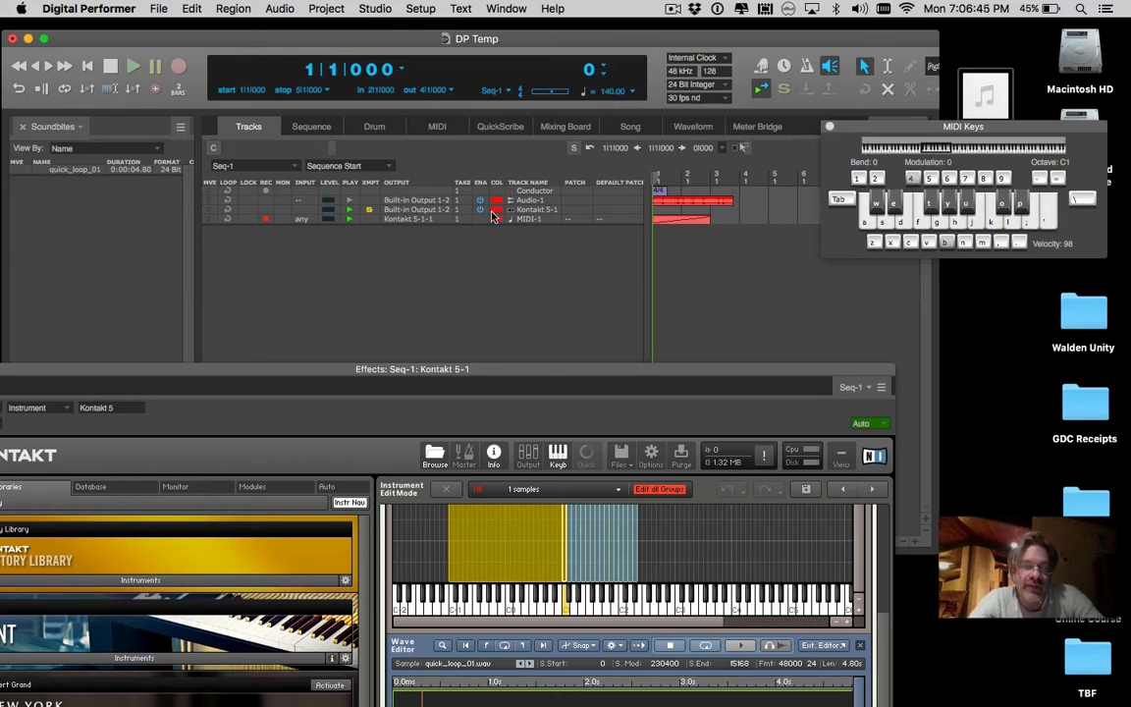
Delete the audio loop from the Audio-1 track.
{"action": "left_click", "coordinate": [700, 204]}
{"action": "double_click", "coordinate": [673, 203]}
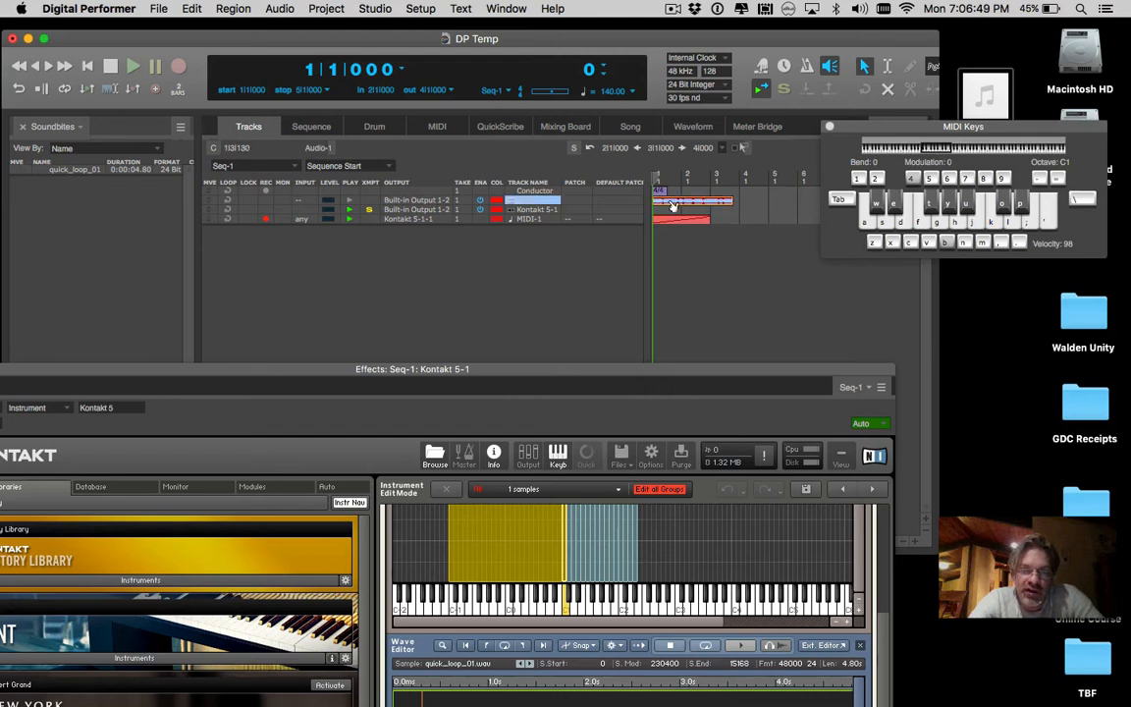
{"action": "key", "text": "Delete"}
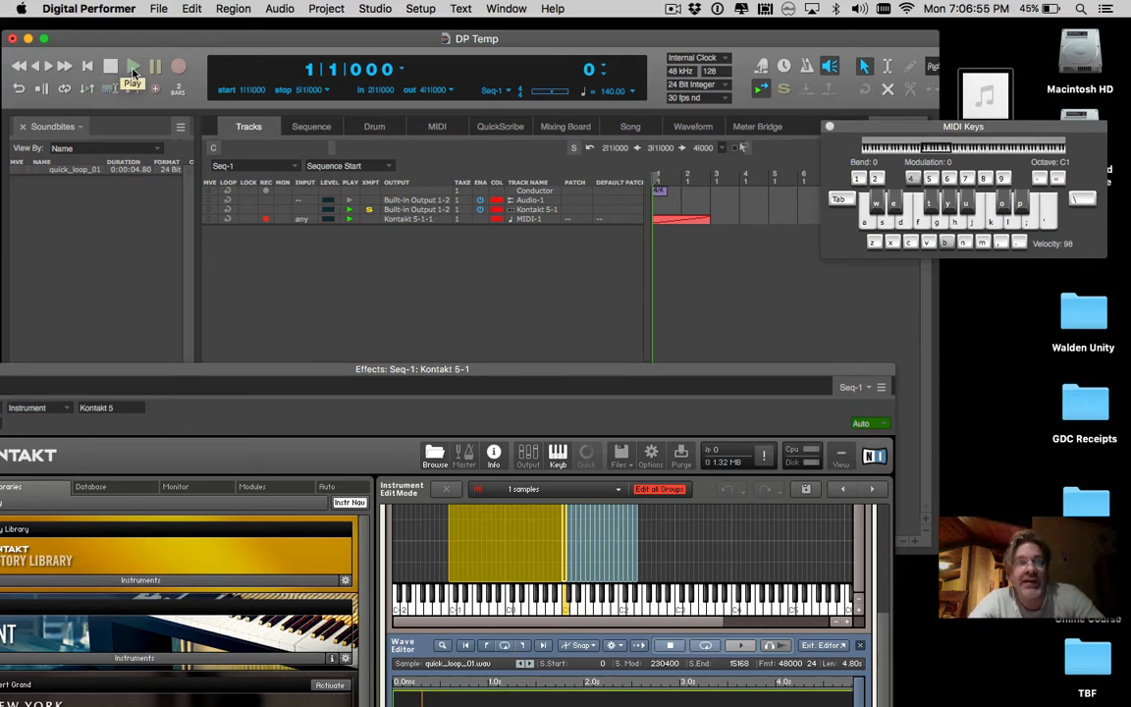
Play the MIDI-triggered slices at the current tempo and set the sequence tempo to 100.
{"action": "left_click", "coordinate": [134, 69]}
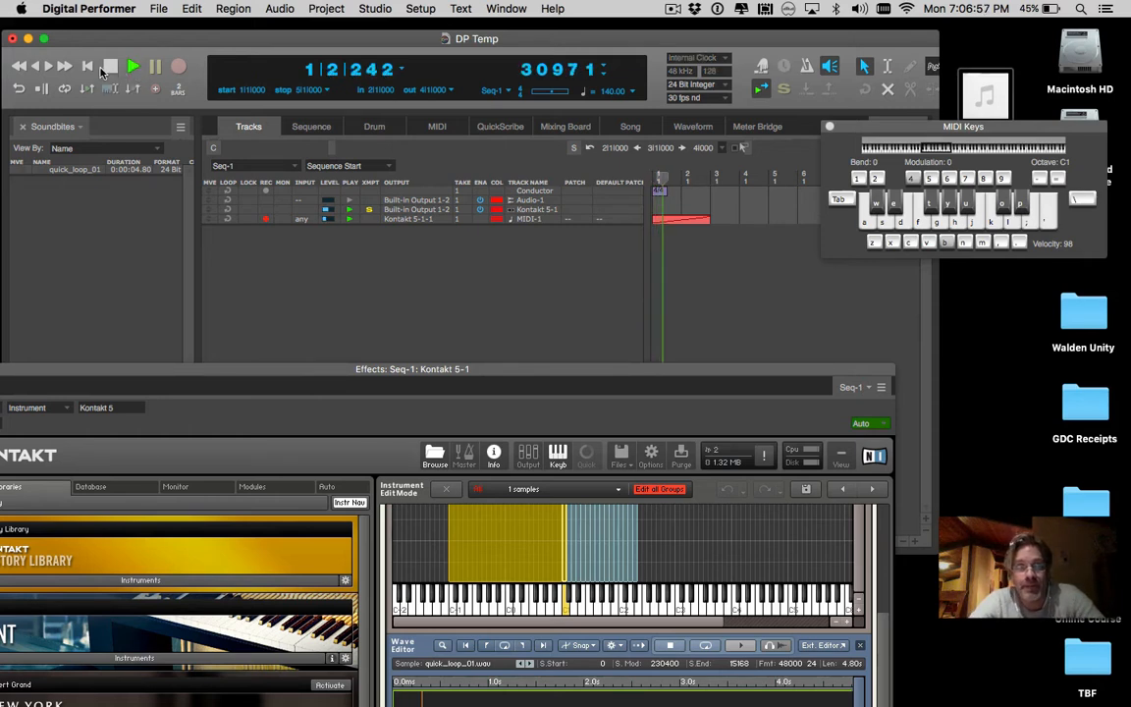
{"action": "left_click", "coordinate": [613, 91]}
{"action": "type", "text": "100"}
{"action": "key", "text": "Return"}
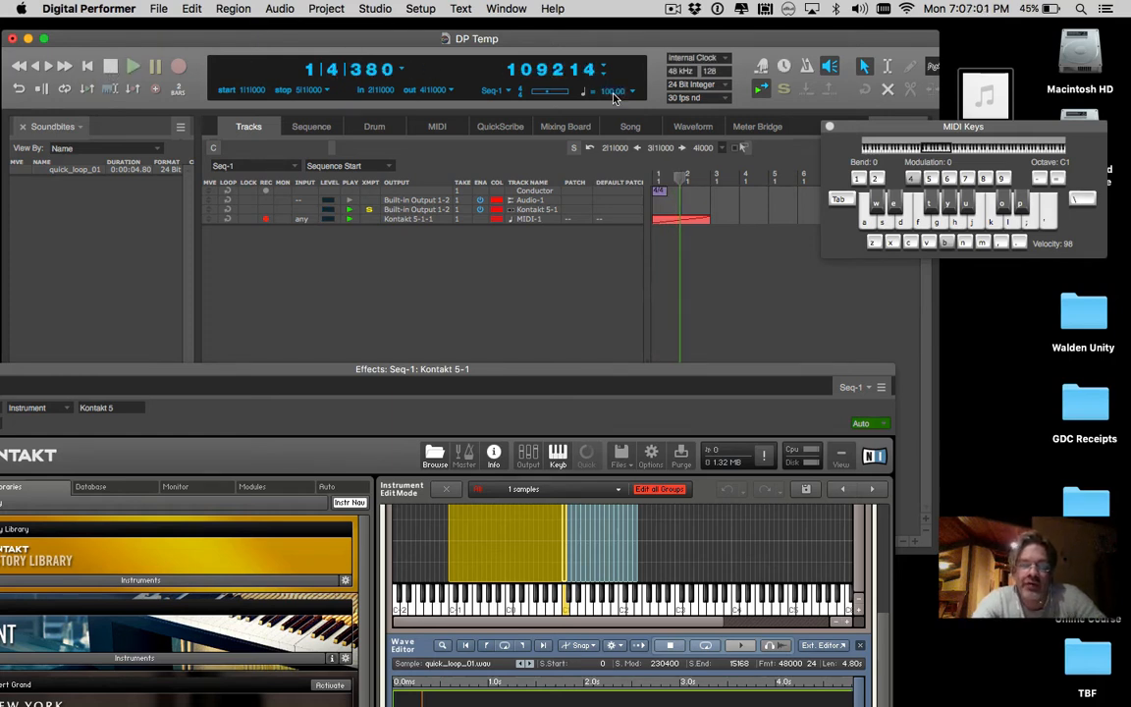
Play the sliced loop from the start of the sequence to hear it at the new tempo, and stop playback.
{"action": "left_click", "coordinate": [112, 67]}
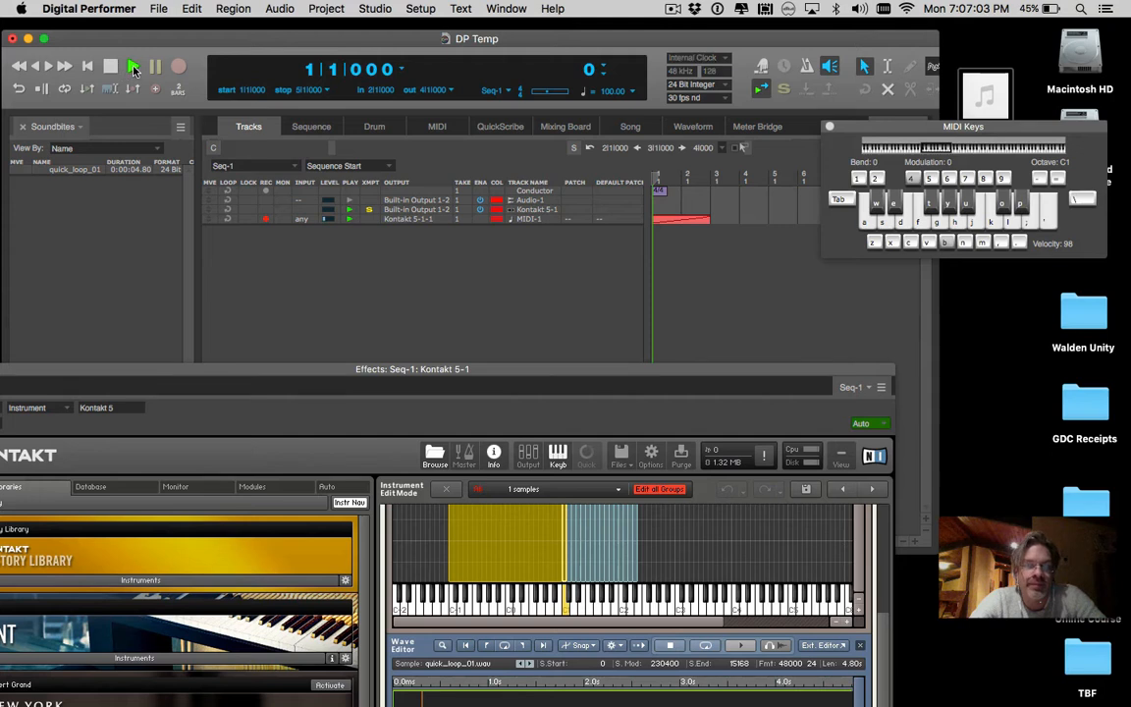
{"action": "left_click", "coordinate": [124, 68]}
{"action": "left_click", "coordinate": [111, 66]}
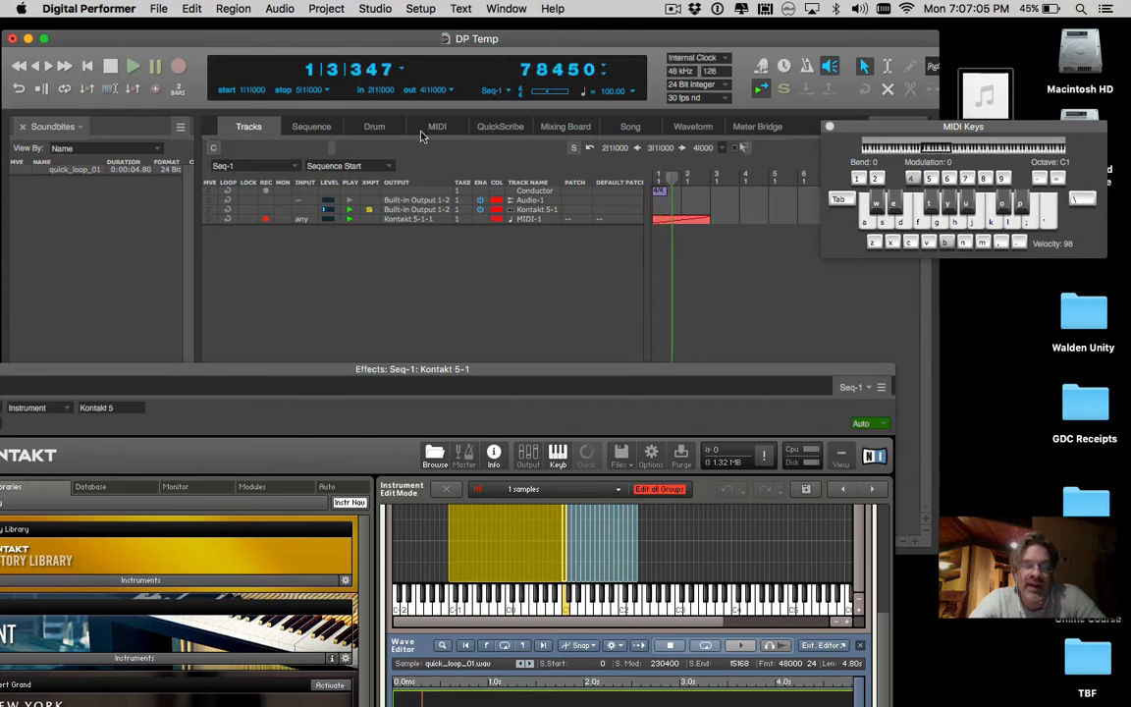
Open the MIDI-1 phrase in the MIDI editor and compare its ascending notes with the slices mapped in Kontakt.
{"action": "double_click", "coordinate": [669, 223]}
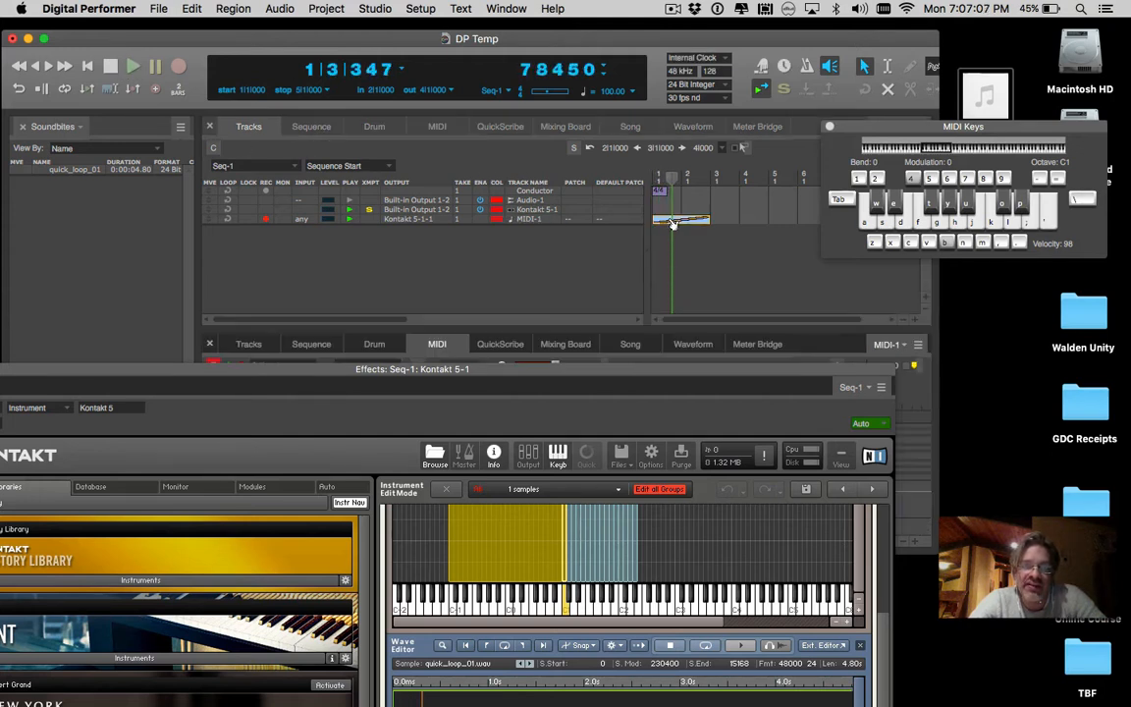
{"action": "left_click_drag", "start_coordinate": [605, 381], "coordinate": [643, 587]}
{"action": "scroll", "coordinate": [630, 435], "scroll_direction": "down", "scroll_amount": 5}
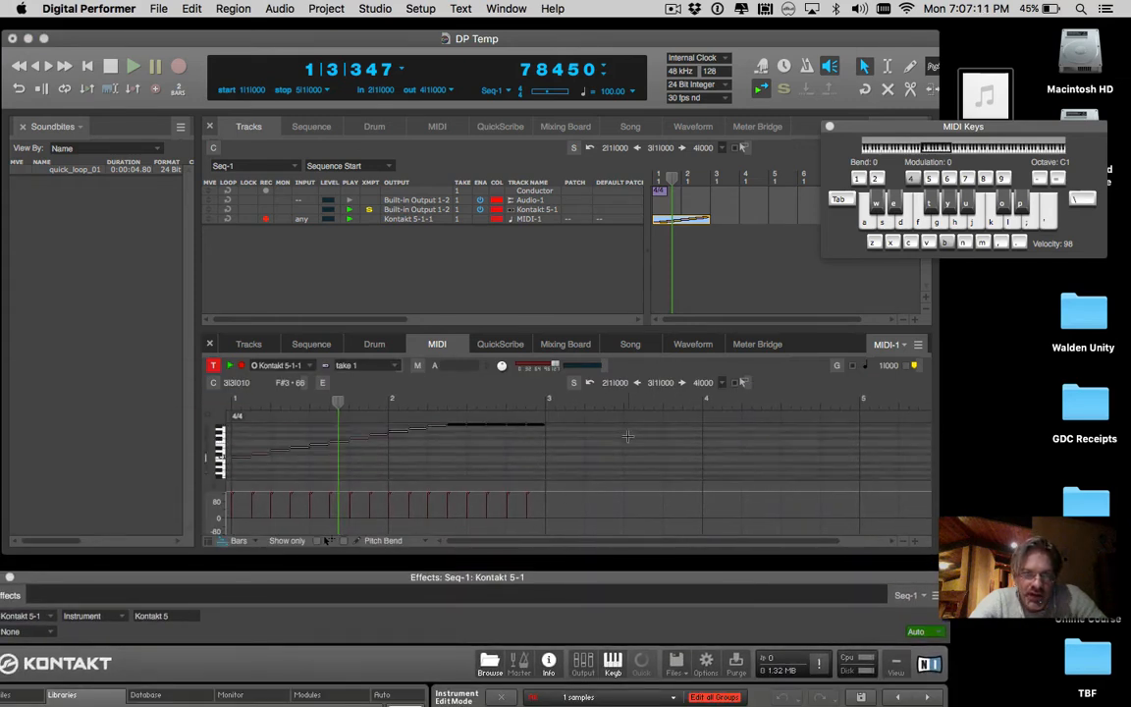
{"action": "scroll", "coordinate": [629, 436], "scroll_direction": "up", "scroll_amount": 3}
{"action": "scroll", "coordinate": [629, 436], "scroll_direction": "down", "scroll_amount": 2}
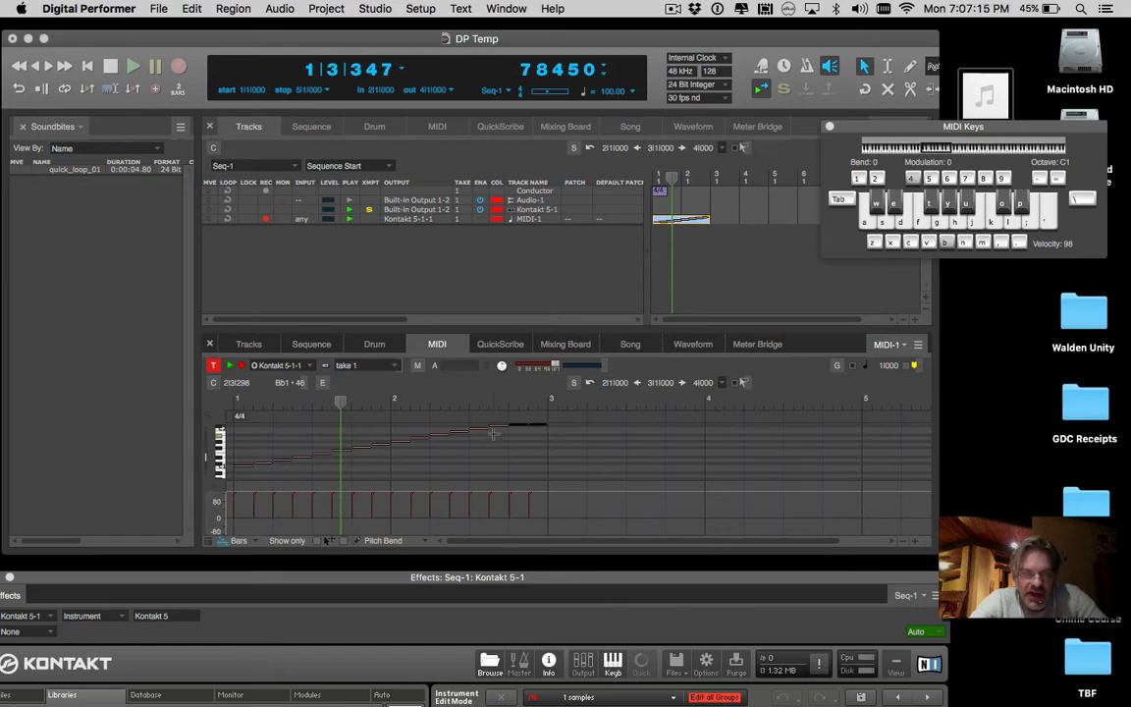
{"action": "left_click_drag", "start_coordinate": [517, 578], "coordinate": [520, 204]}
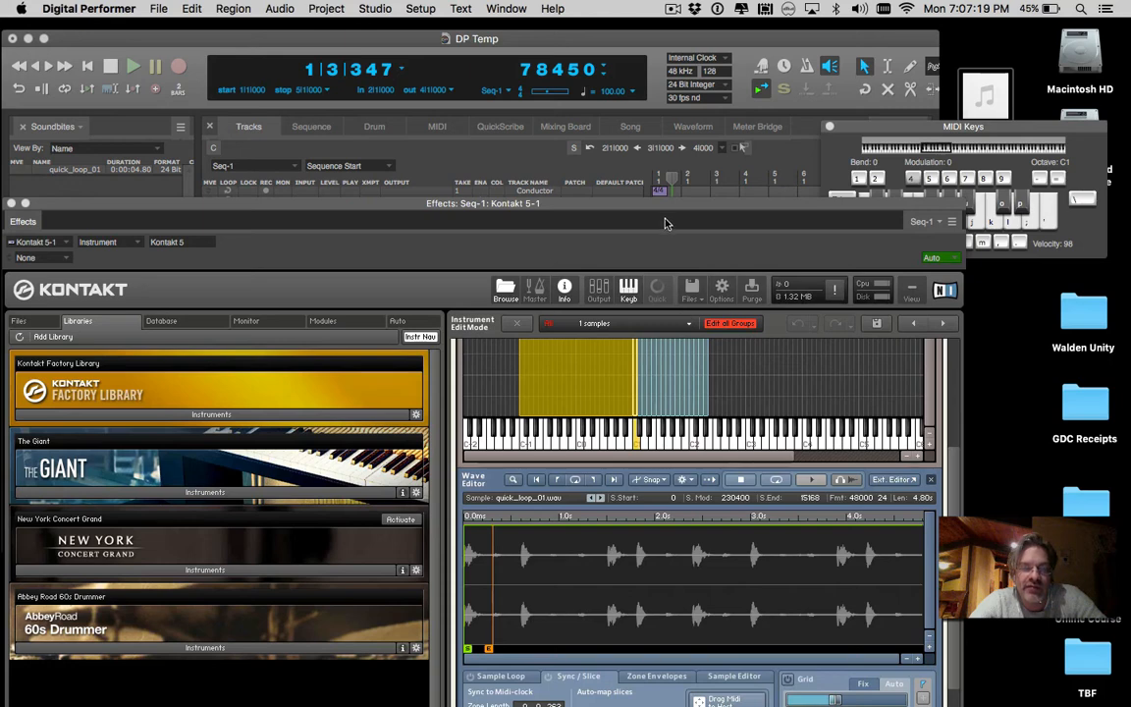
{"action": "left_click_drag", "start_coordinate": [662, 207], "coordinate": [678, 403]}
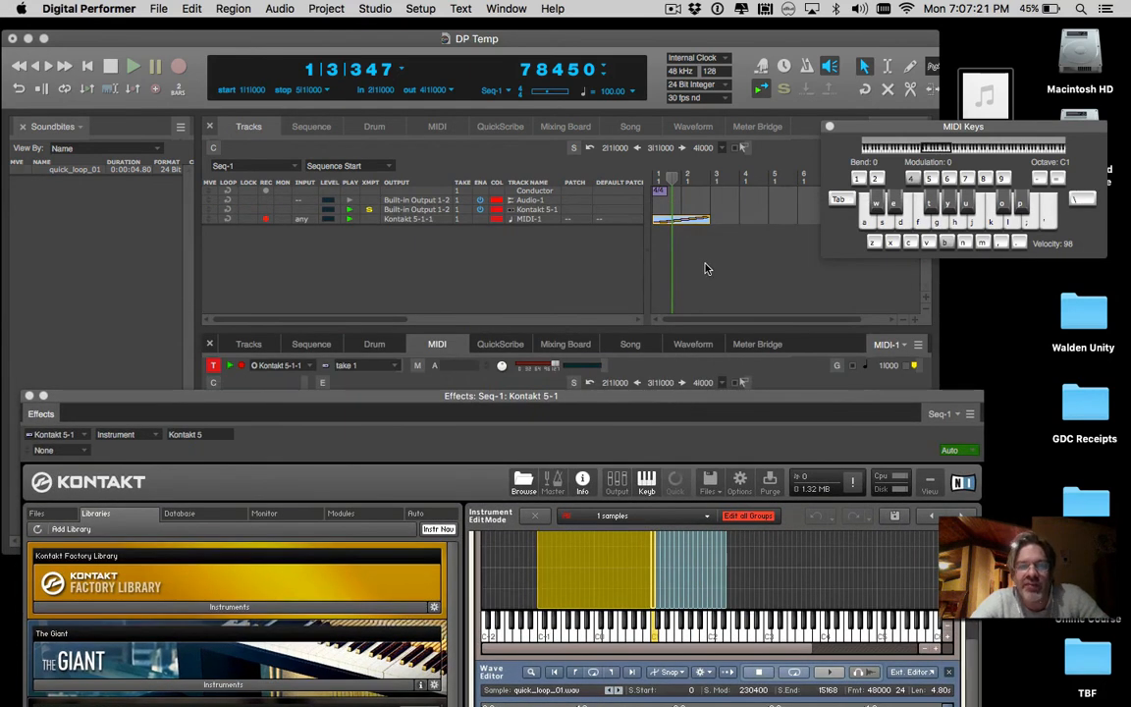
Select the MIDI-1 phrase and export it as a MIDI file named MIDI-1 Clipping to the Desktop.
{"action": "left_click", "coordinate": [682, 219]}
{"action": "left_click", "coordinate": [682, 222]}
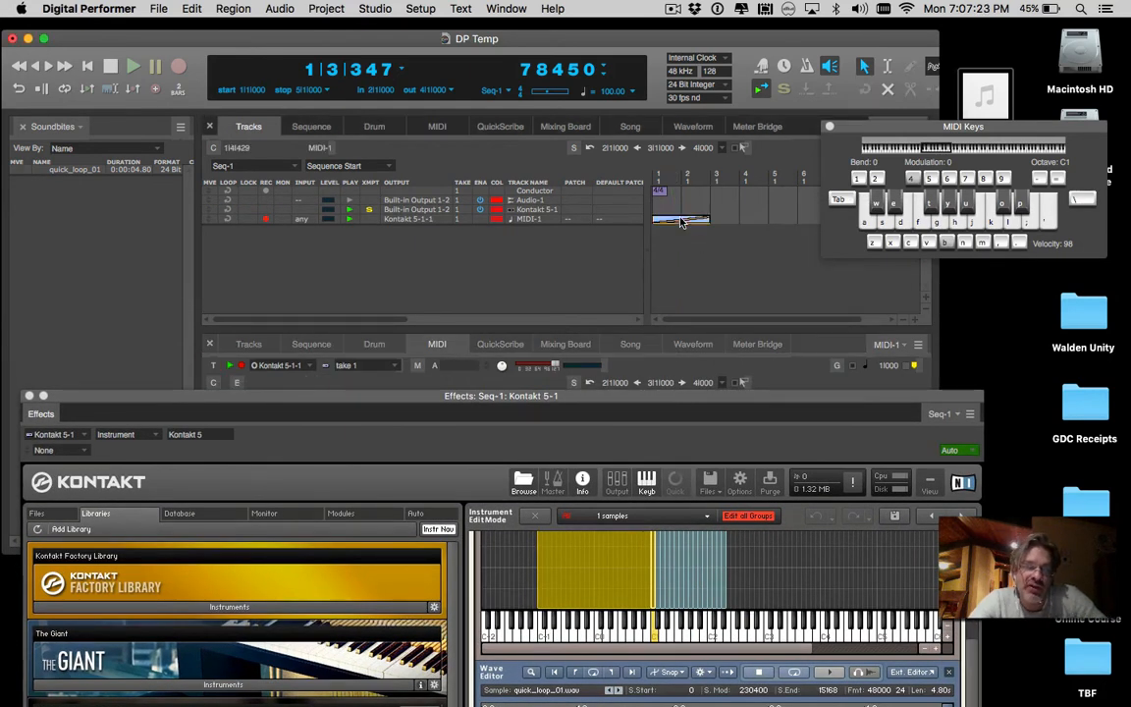
{"action": "left_click", "coordinate": [221, 6]}
{"action": "mouse_move", "coordinate": [151, 6]}
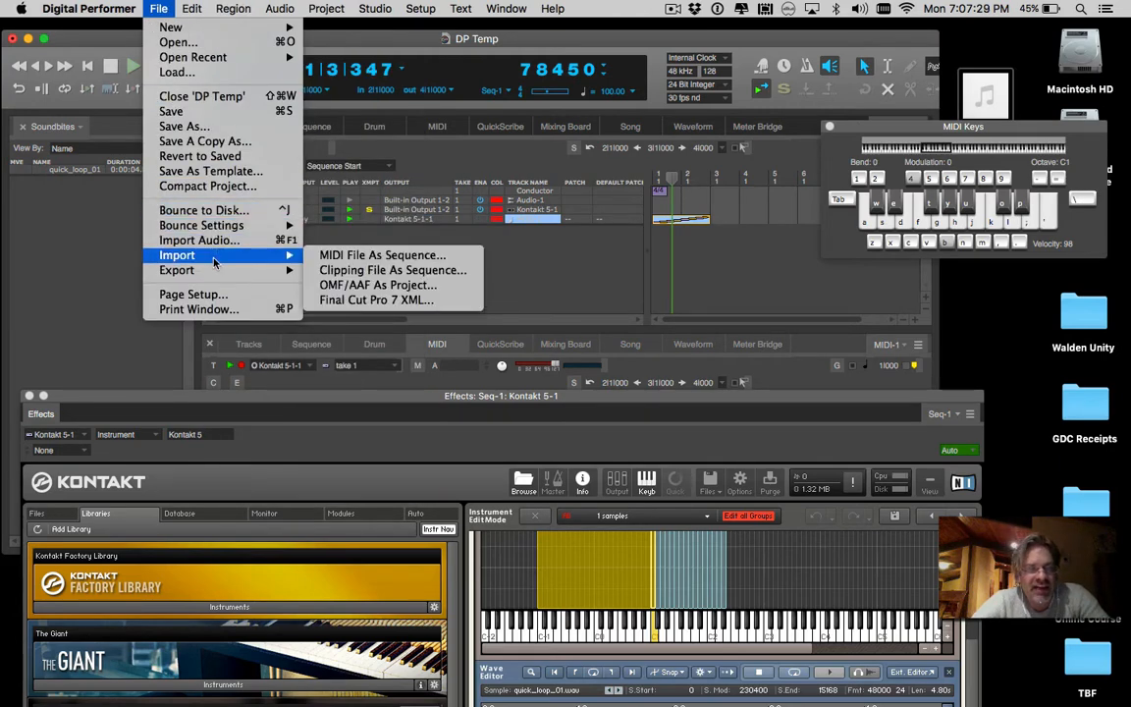
{"action": "mouse_move", "coordinate": [214, 271]}
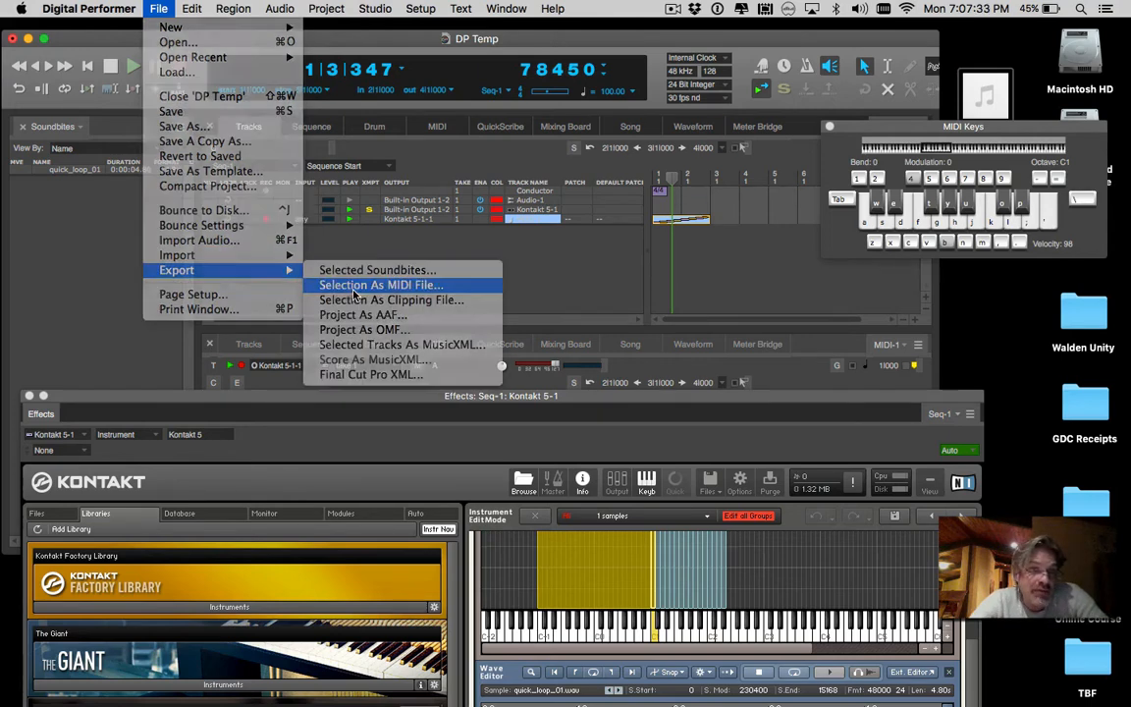
{"action": "left_click", "coordinate": [356, 299]}
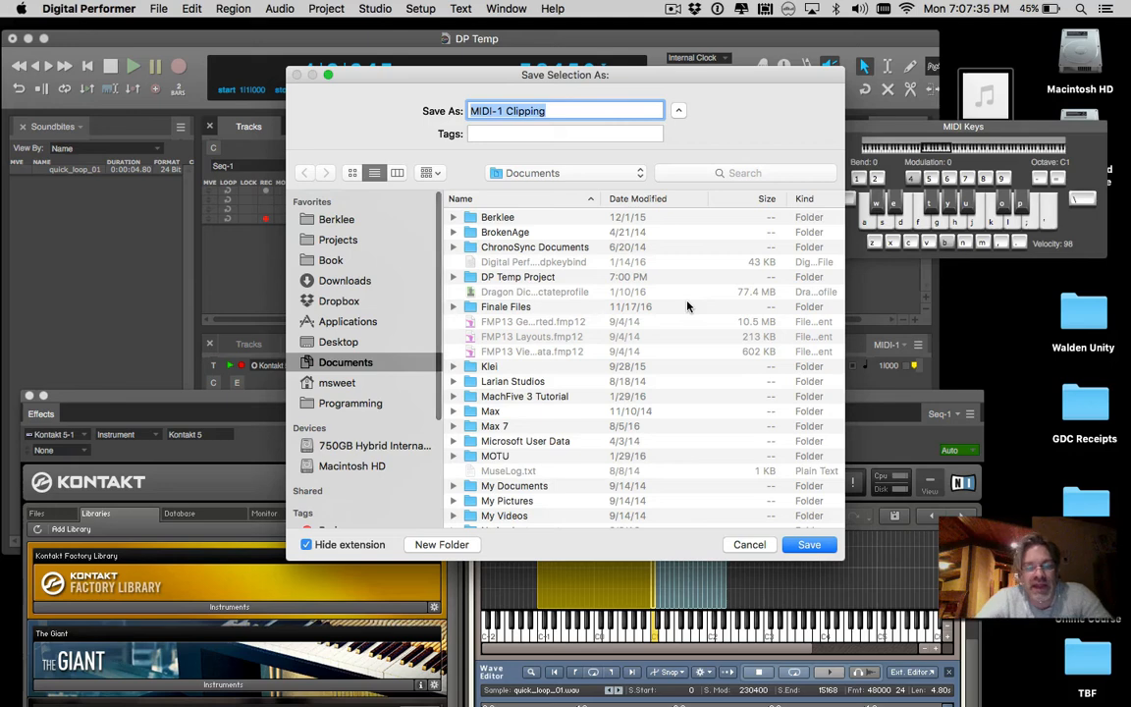
{"action": "key", "text": "super+shift+d"}
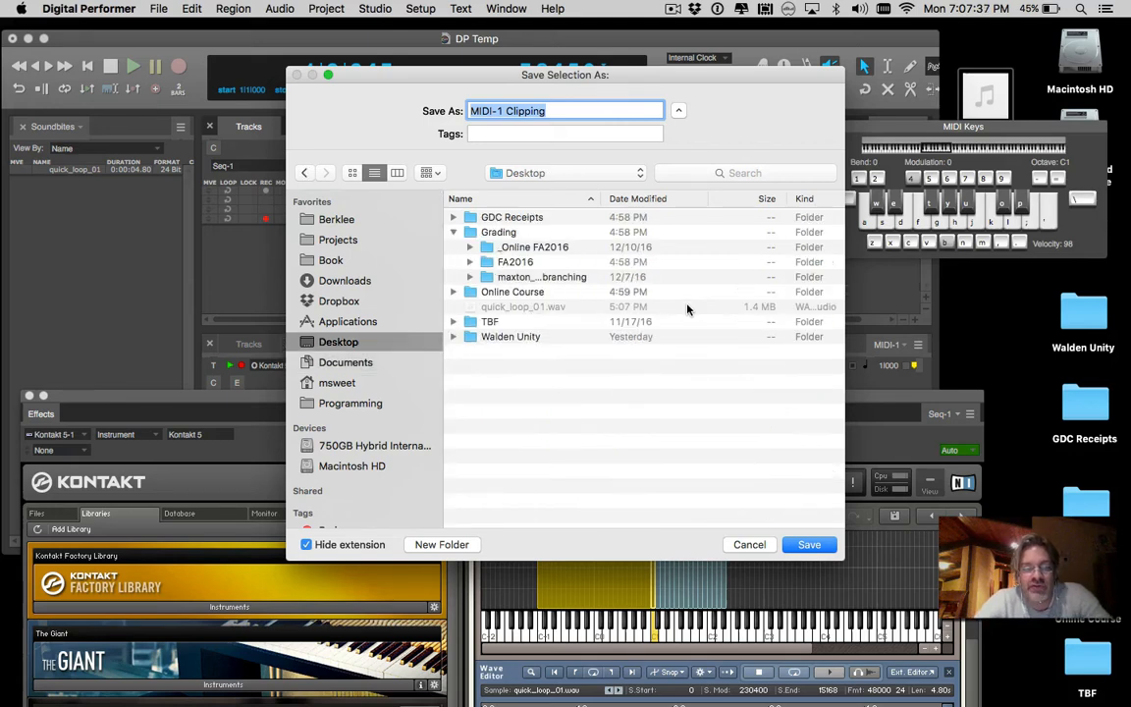
{"action": "key", "text": "Return"}
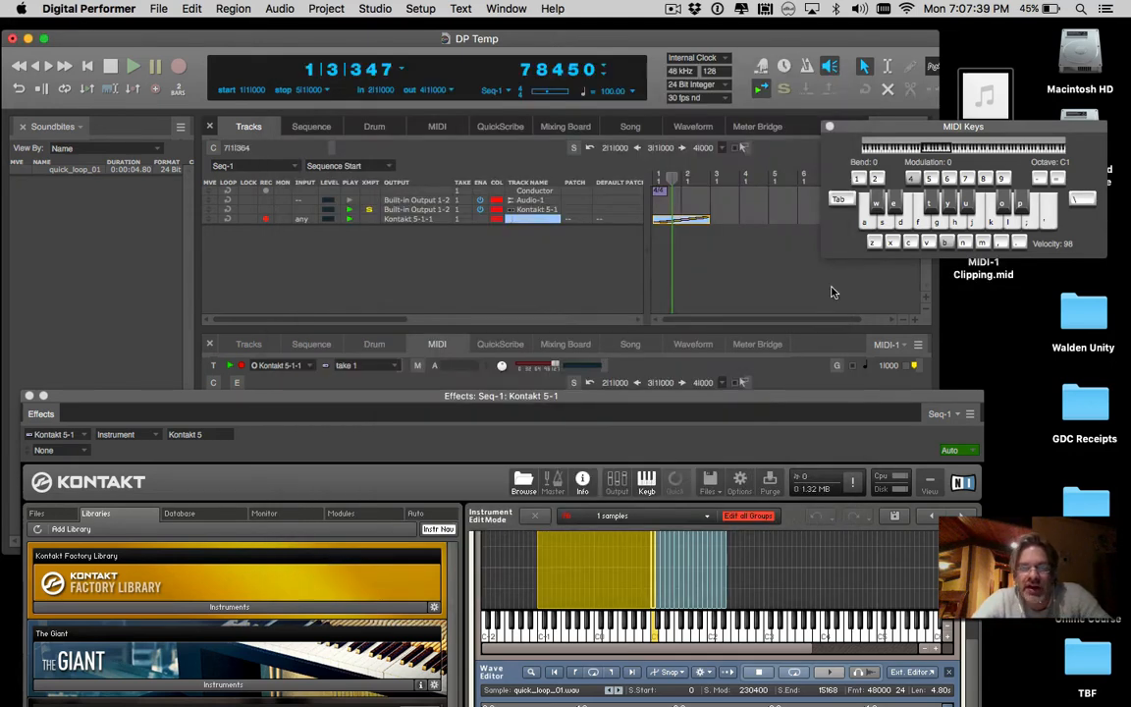
Move the MIDI Keys window off the desktop icons and preview the exported MIDI-1 Clipping.mid file with Quick Look.
{"action": "left_click_drag", "start_coordinate": [852, 123], "coordinate": [714, 407]}
{"action": "left_click", "coordinate": [990, 243]}
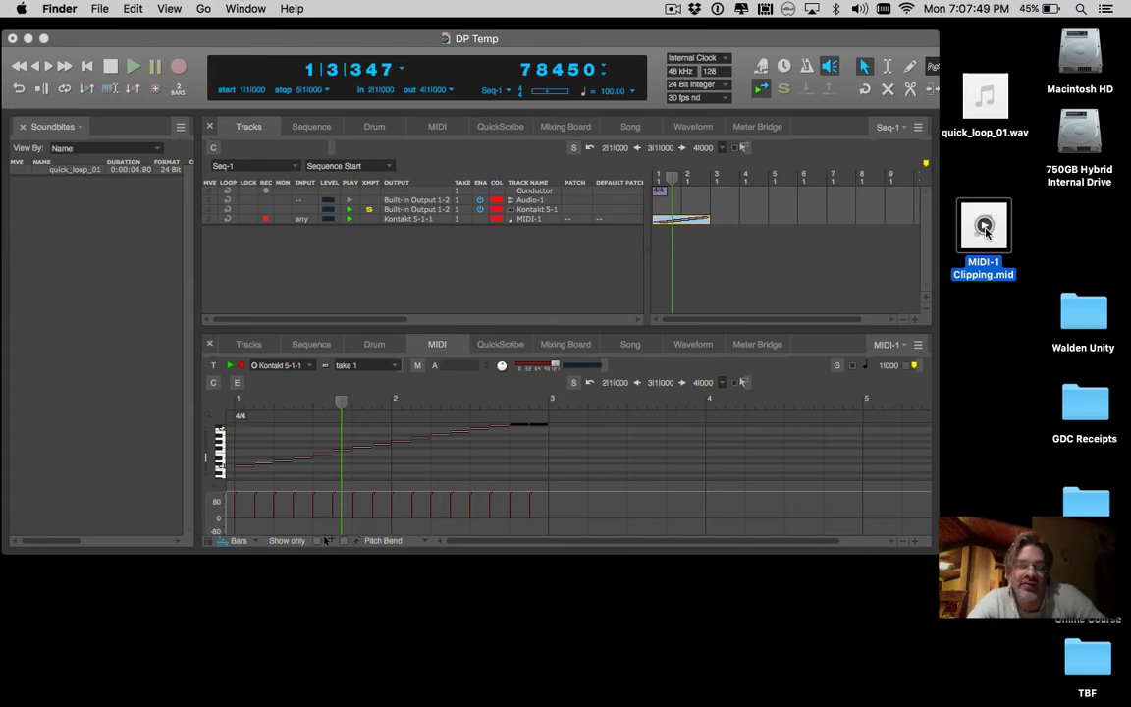
{"action": "key", "text": "space"}
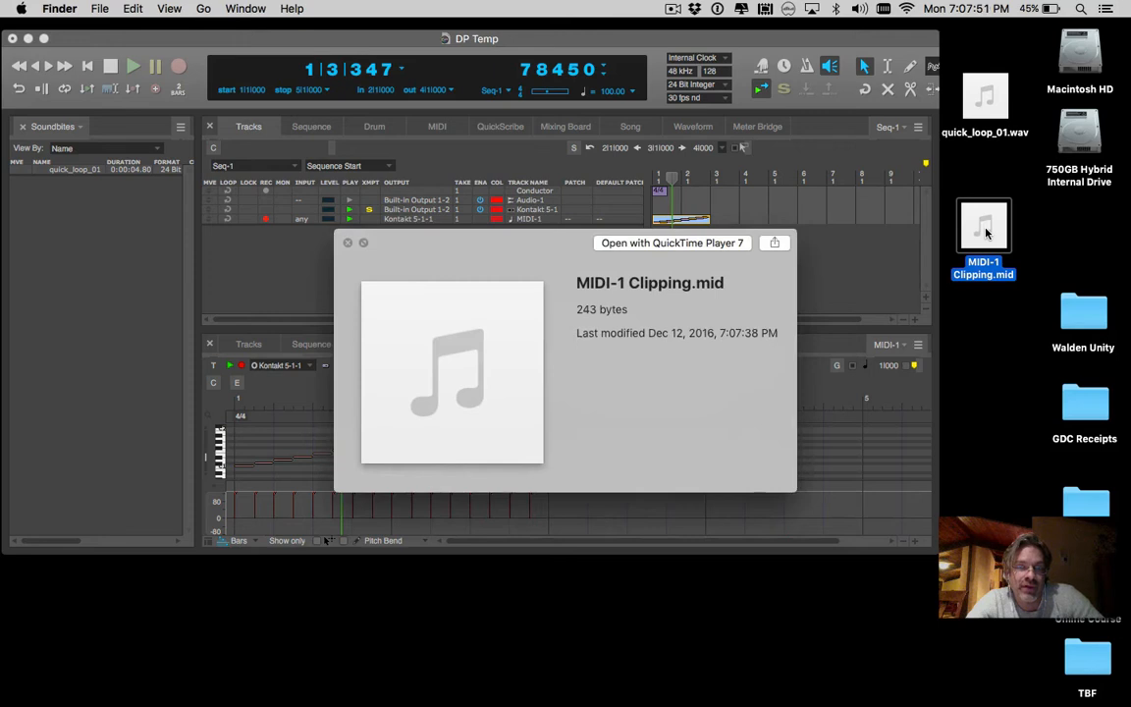
{"action": "key", "text": "space"}
Open MIDI-1 Clipping.mid in QuickTime Player 7, play it through and quit the player.
{"action": "double_click", "coordinate": [989, 245]}
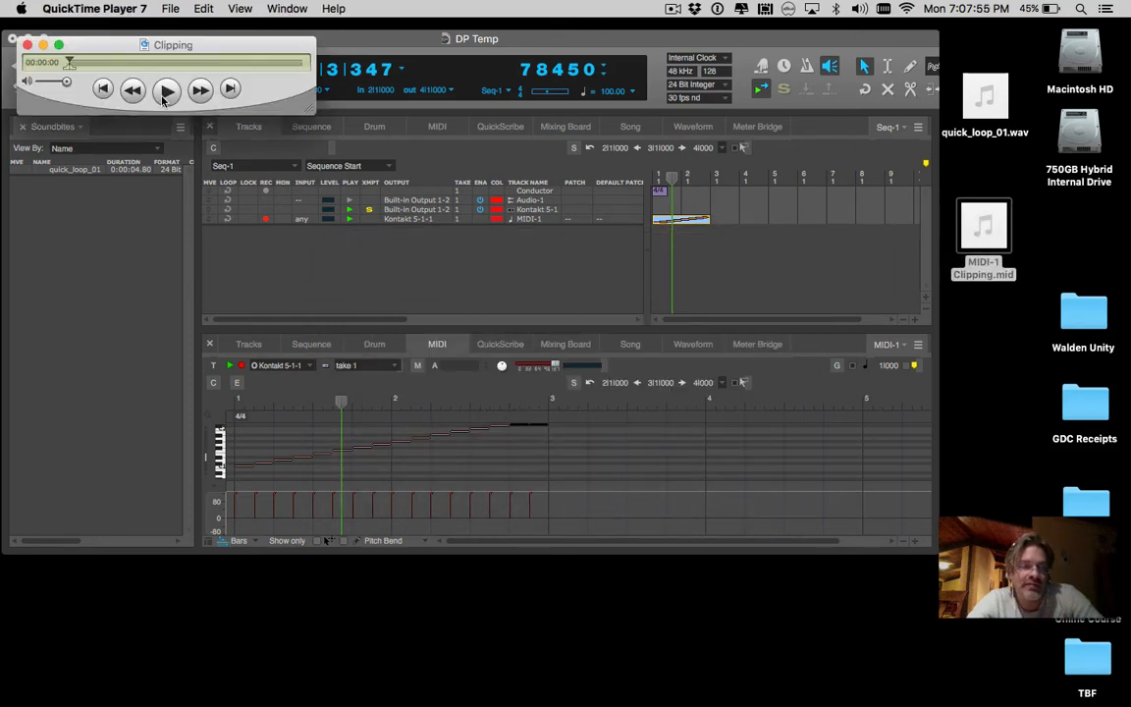
{"action": "left_click", "coordinate": [163, 94]}
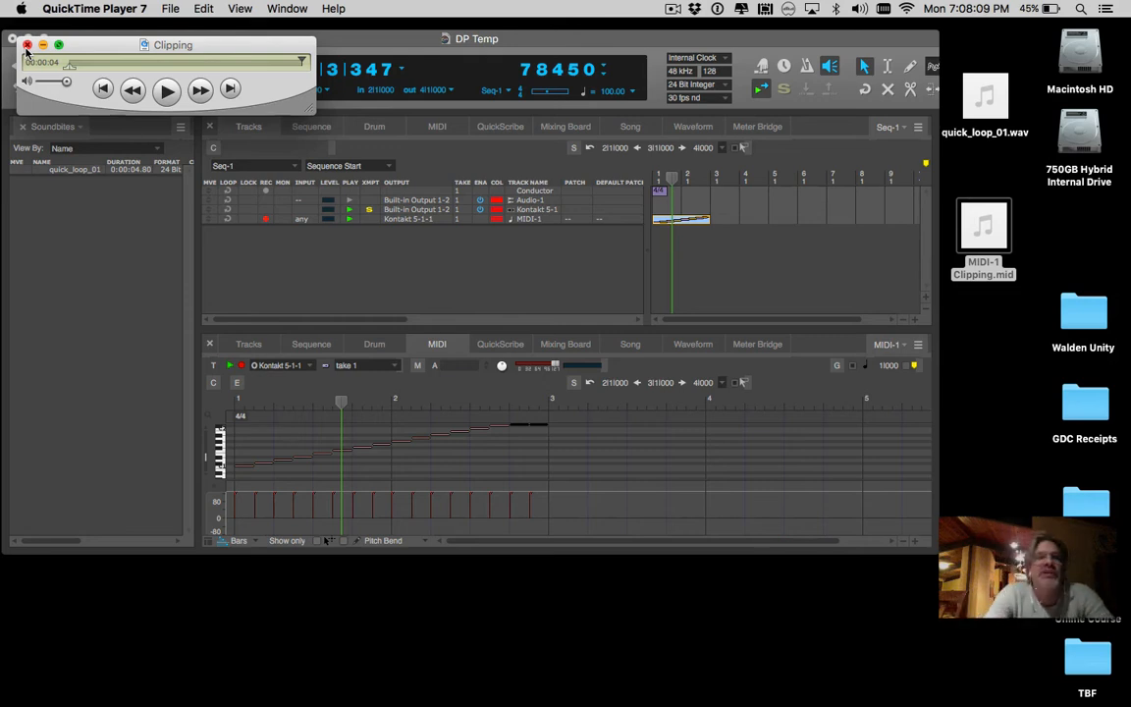
{"action": "left_click", "coordinate": [72, 8]}
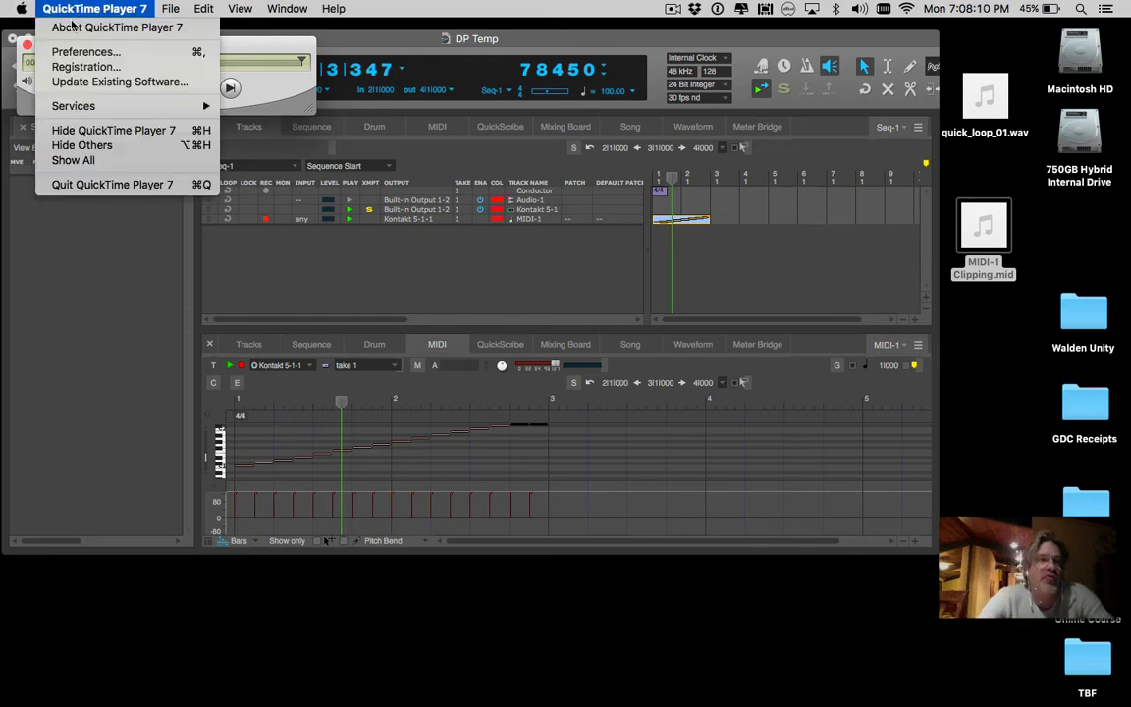
{"action": "left_click", "coordinate": [77, 185]}
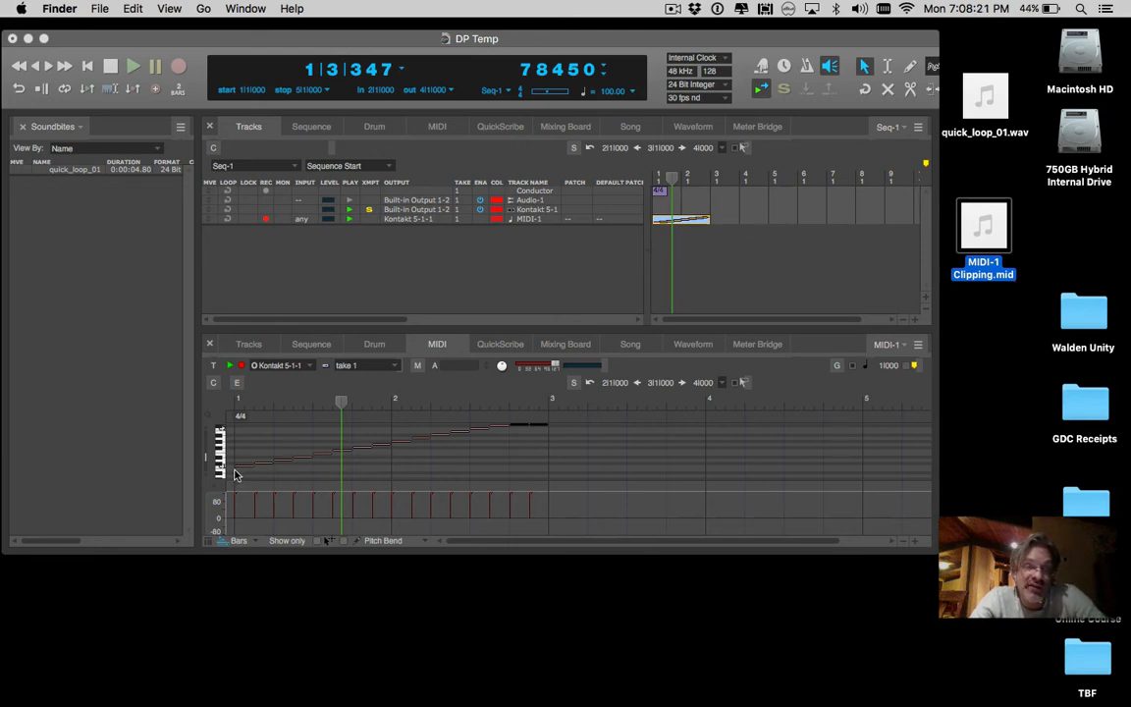
Switch back to Digital Performer and route the Kontakt 5-1 track's output to a new stereo bundle on bus 1-2.
{"action": "left_click", "coordinate": [737, 180]}
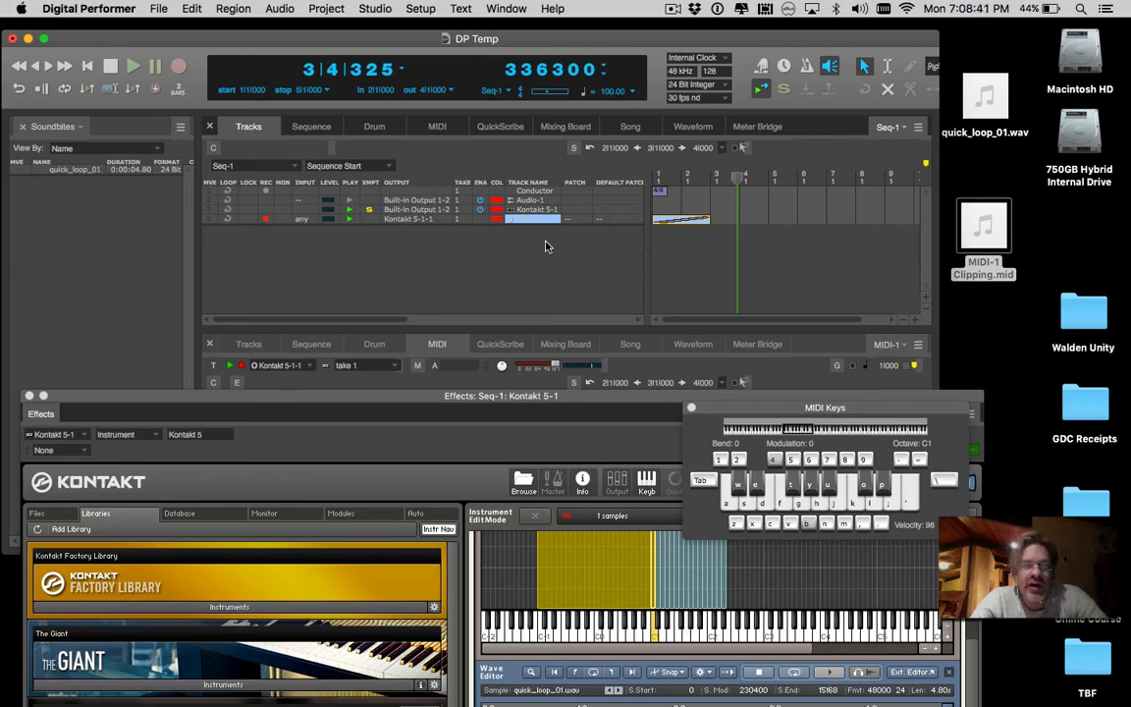
{"action": "key", "text": "Return"}
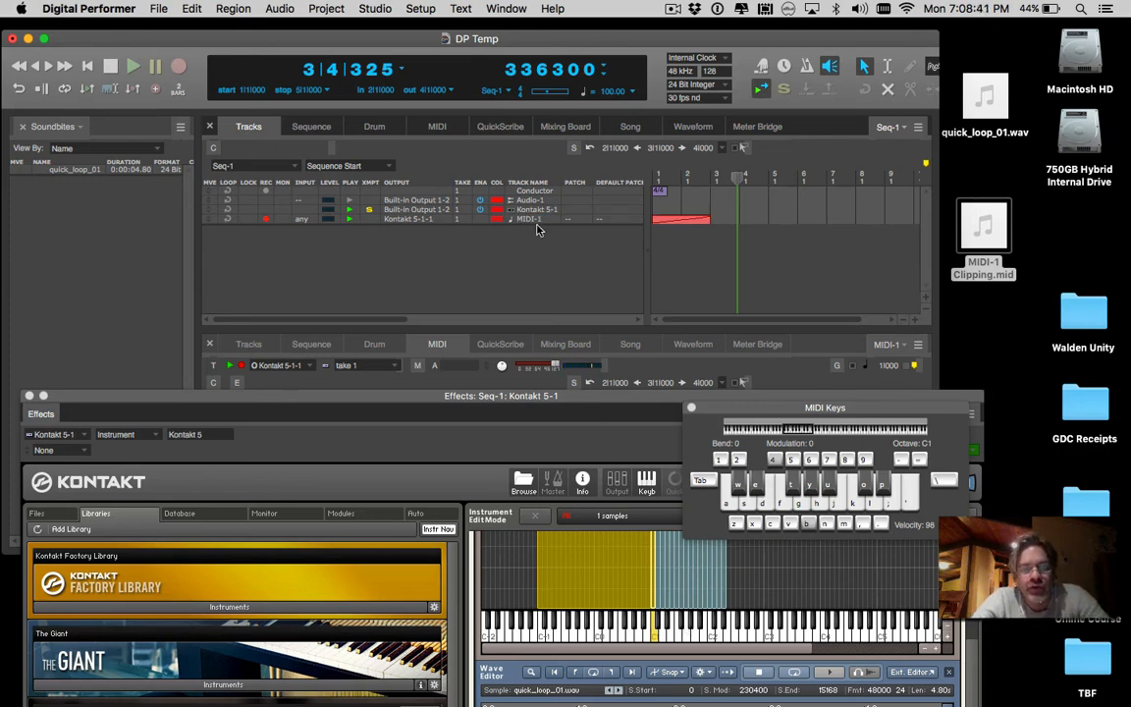
{"action": "left_click", "coordinate": [443, 212]}
{"action": "mouse_move", "coordinate": [447, 232]}
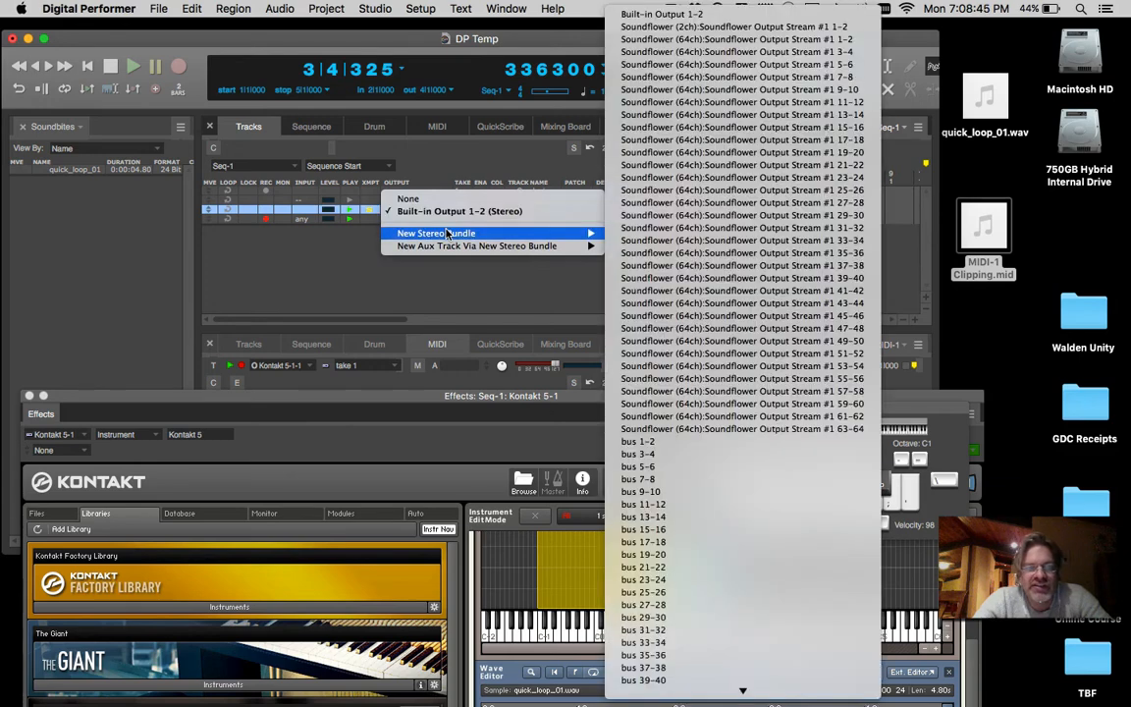
{"action": "left_click", "coordinate": [712, 441]}
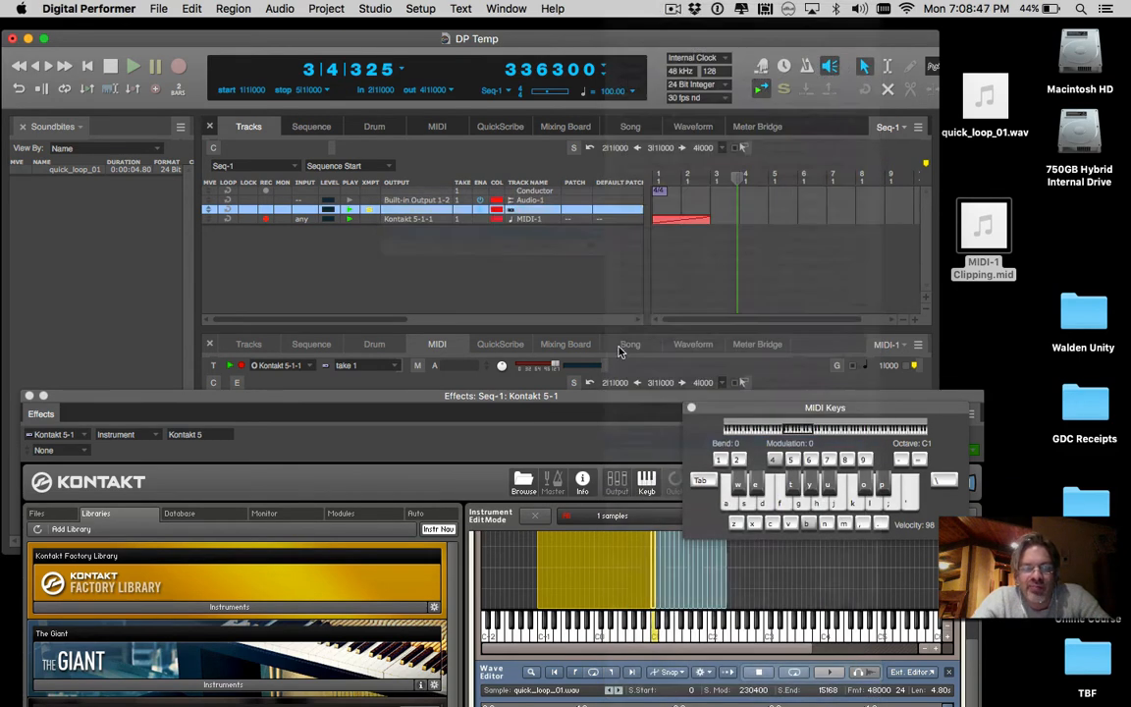
Set the input of the Audio-1 track to the stereo bus 1-2.
{"action": "left_click", "coordinate": [522, 201]}
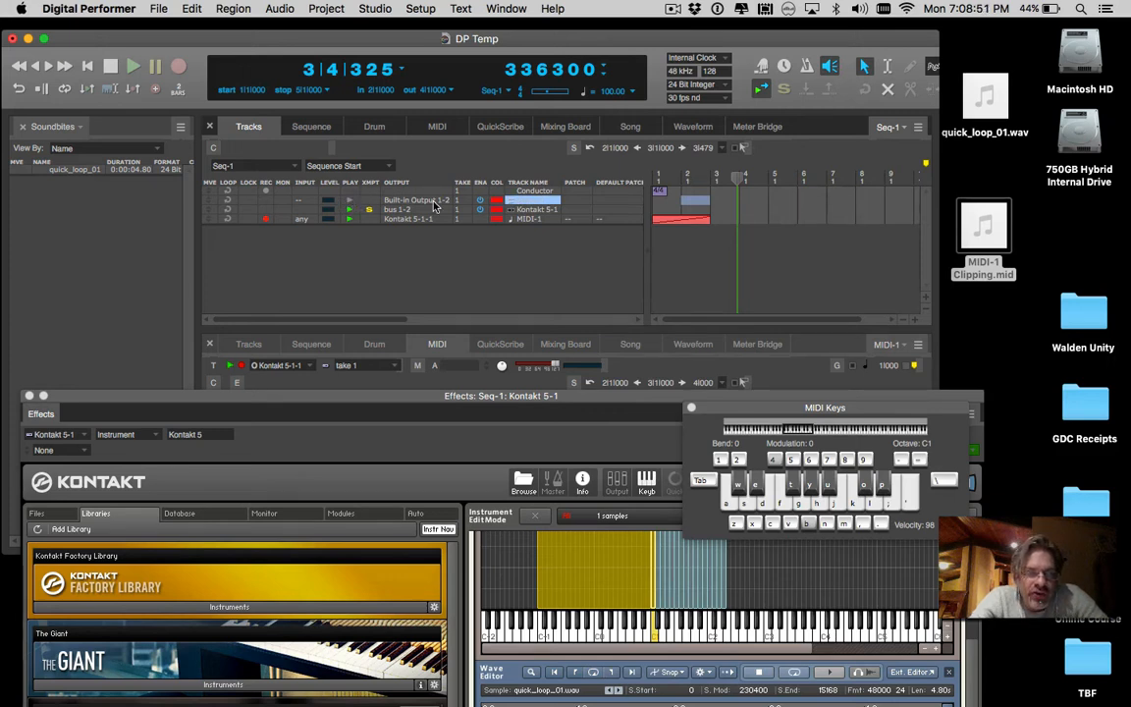
{"action": "left_click", "coordinate": [298, 201]}
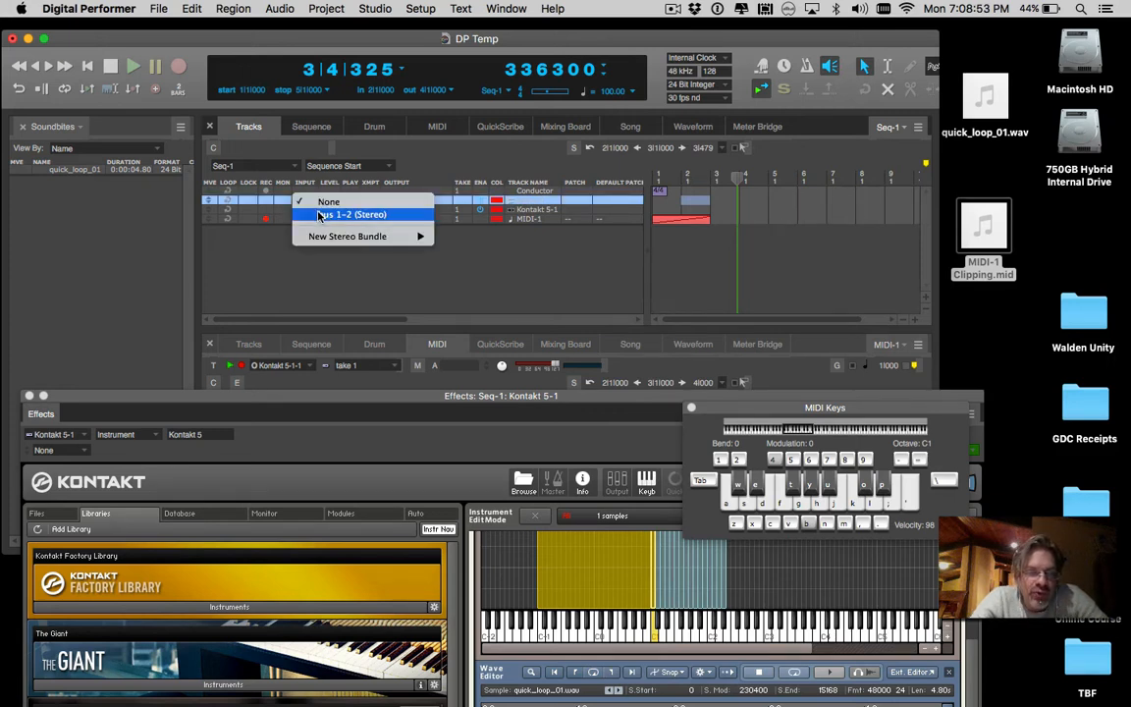
{"action": "left_click", "coordinate": [319, 215]}
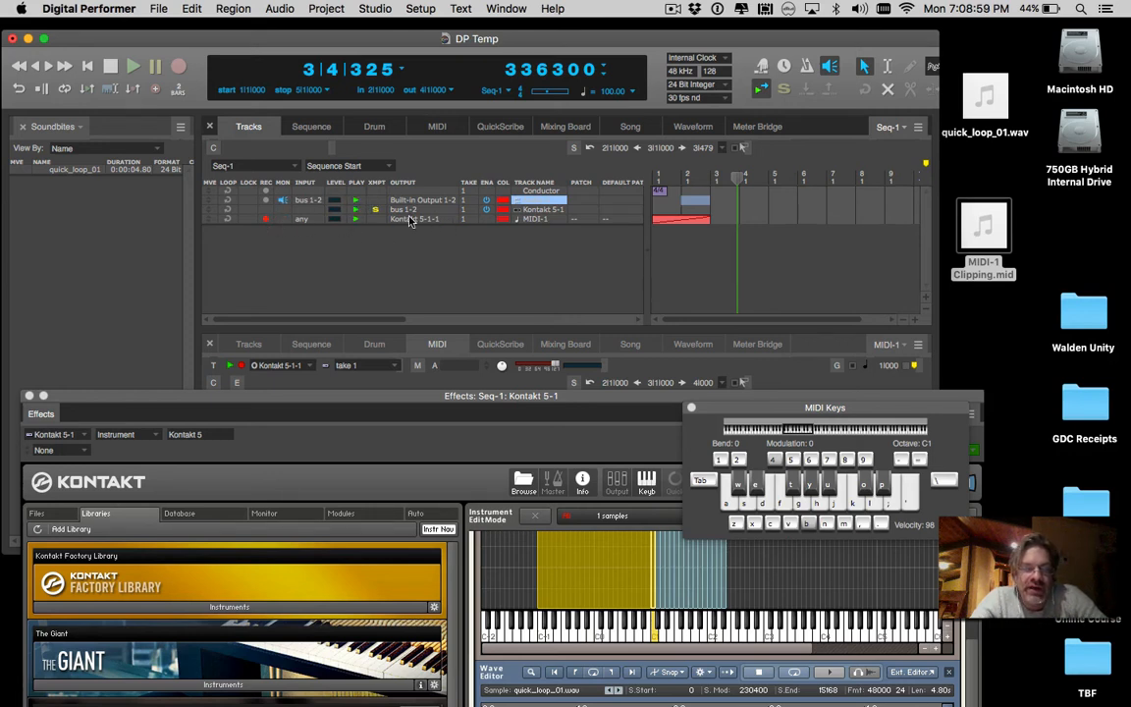
{"action": "left_click", "coordinate": [177, 68]}
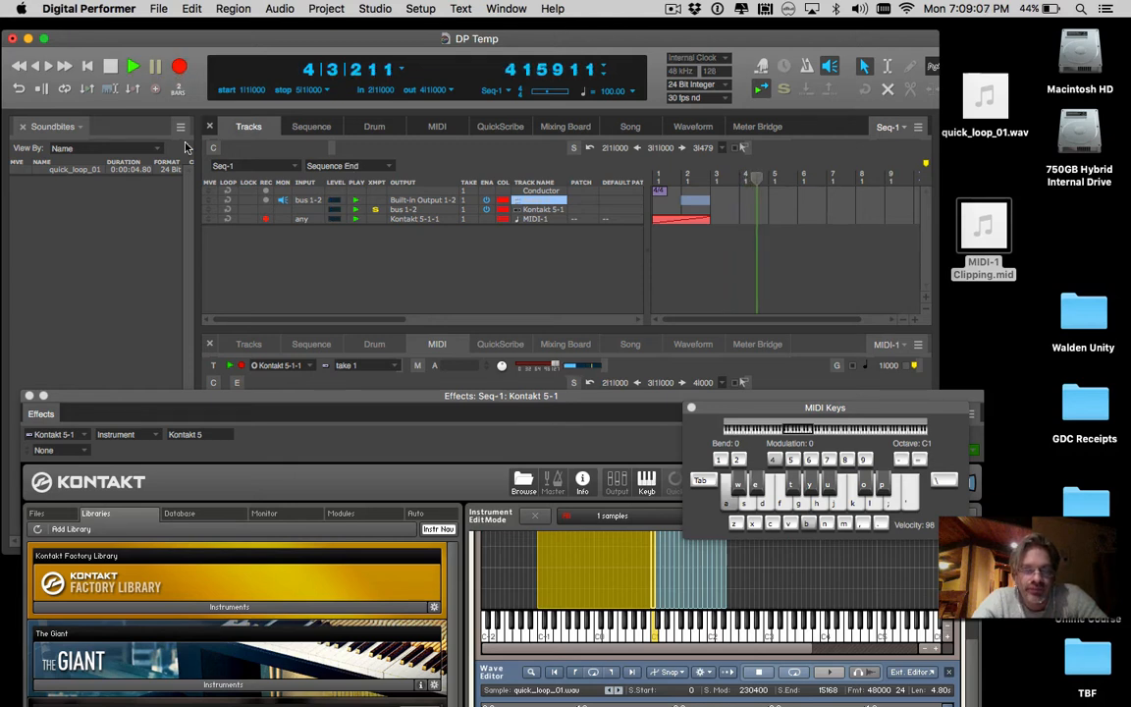
{"action": "left_click", "coordinate": [111, 66]}
{"action": "key", "text": "super+z"}
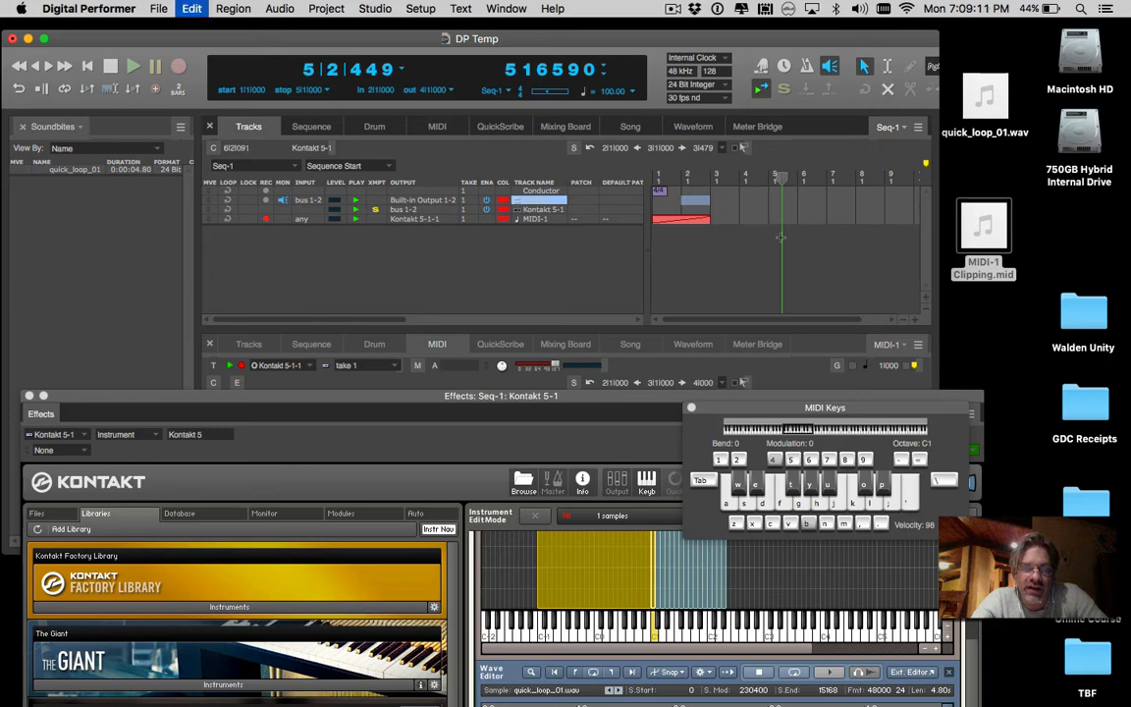
Record-enable Audio-1, record a performance of the Kontakt slices played on the MIDI keyboard, and stop recording.
{"action": "left_click", "coordinate": [282, 201]}
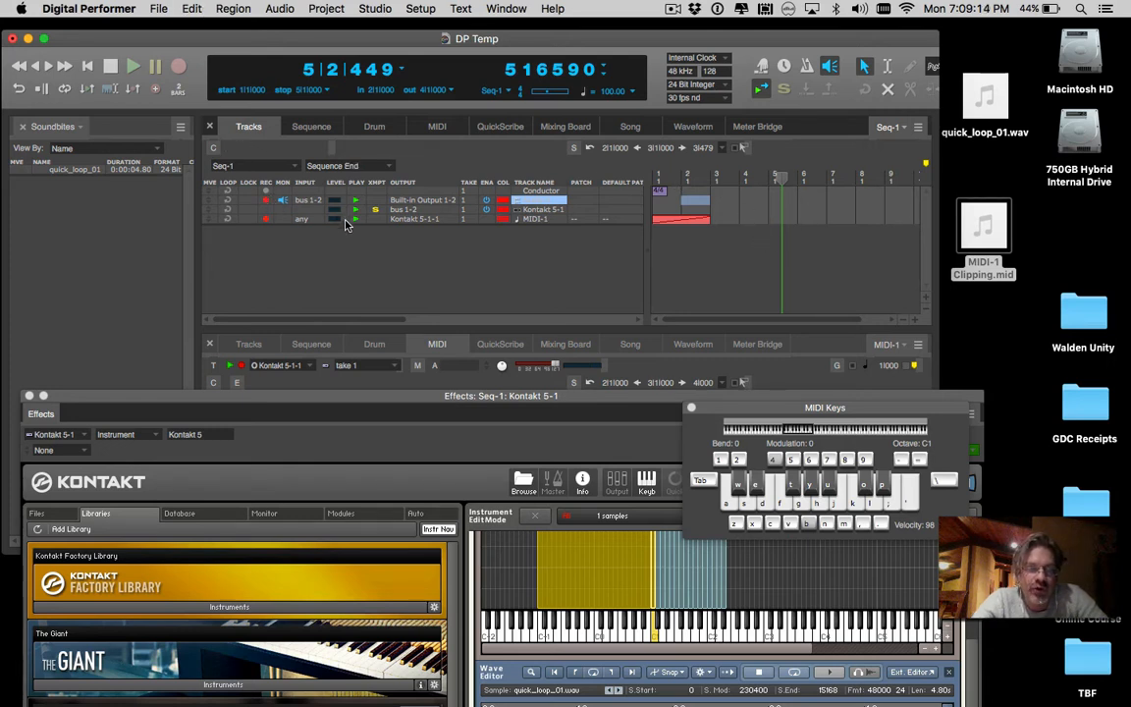
{"action": "left_click", "coordinate": [179, 66]}
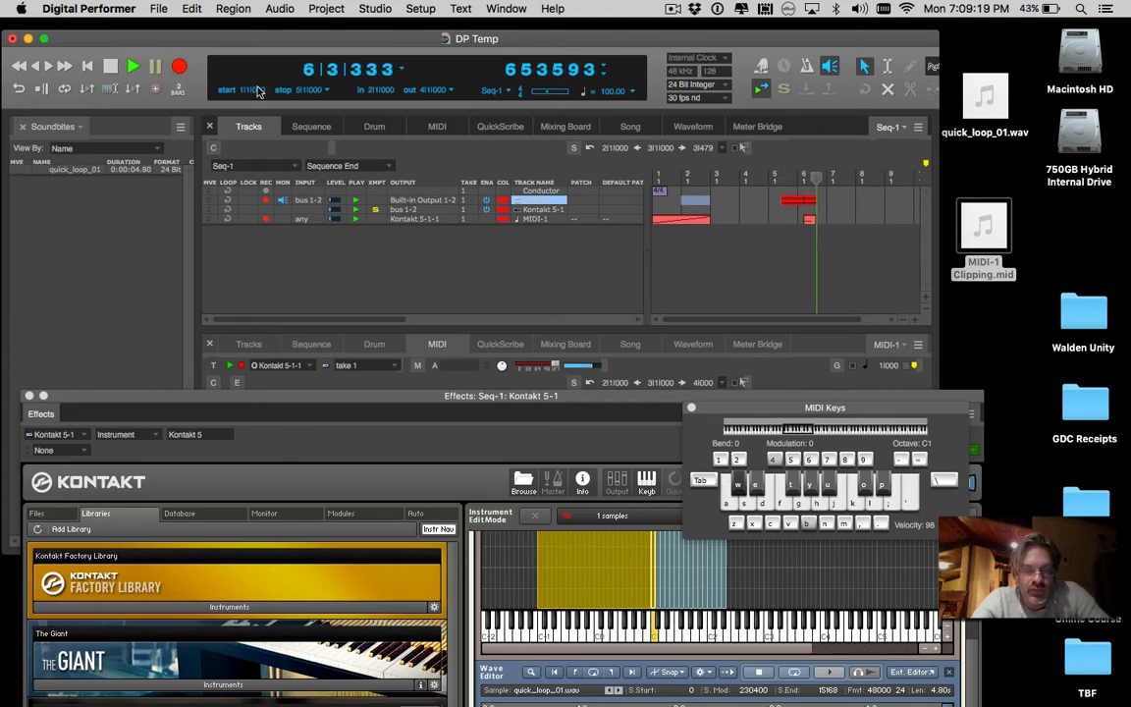
{"action": "left_click", "coordinate": [757, 486]}
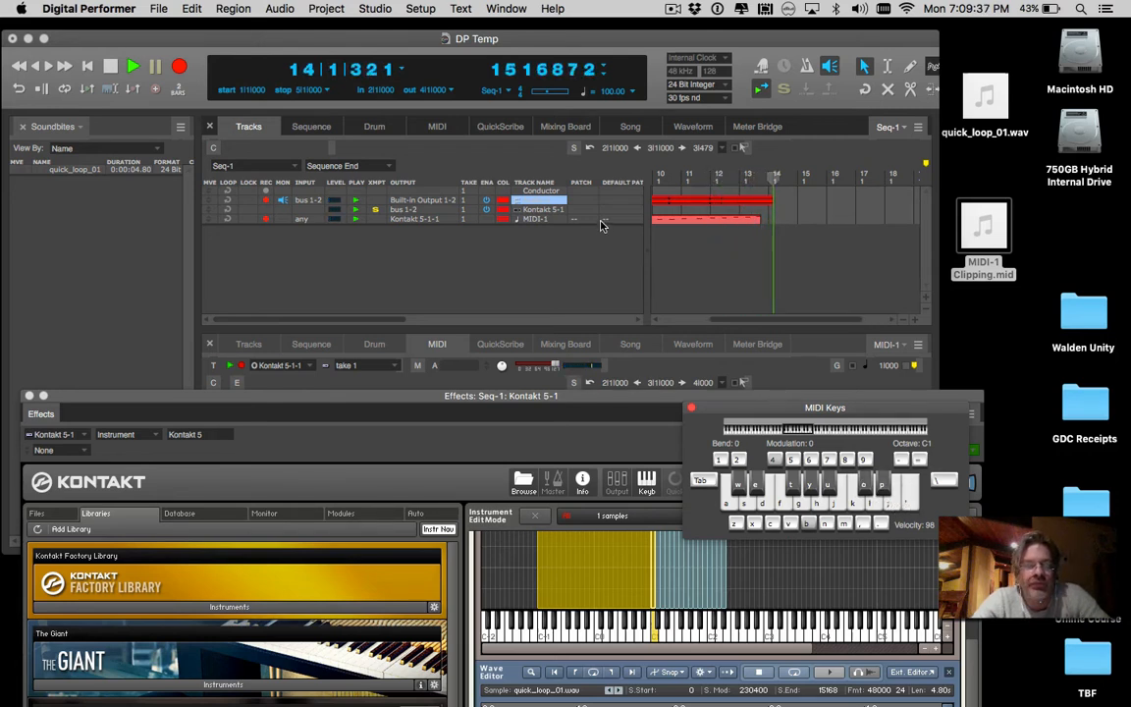
{"action": "left_click", "coordinate": [315, 282]}
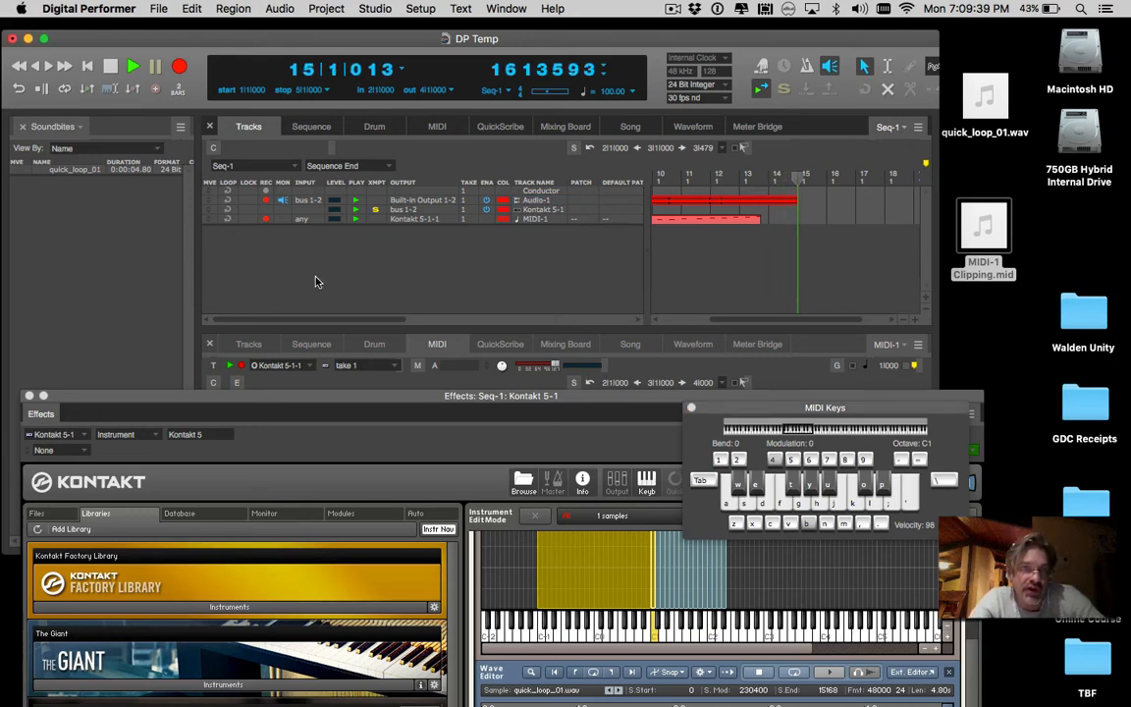
{"action": "key", "text": "space"}
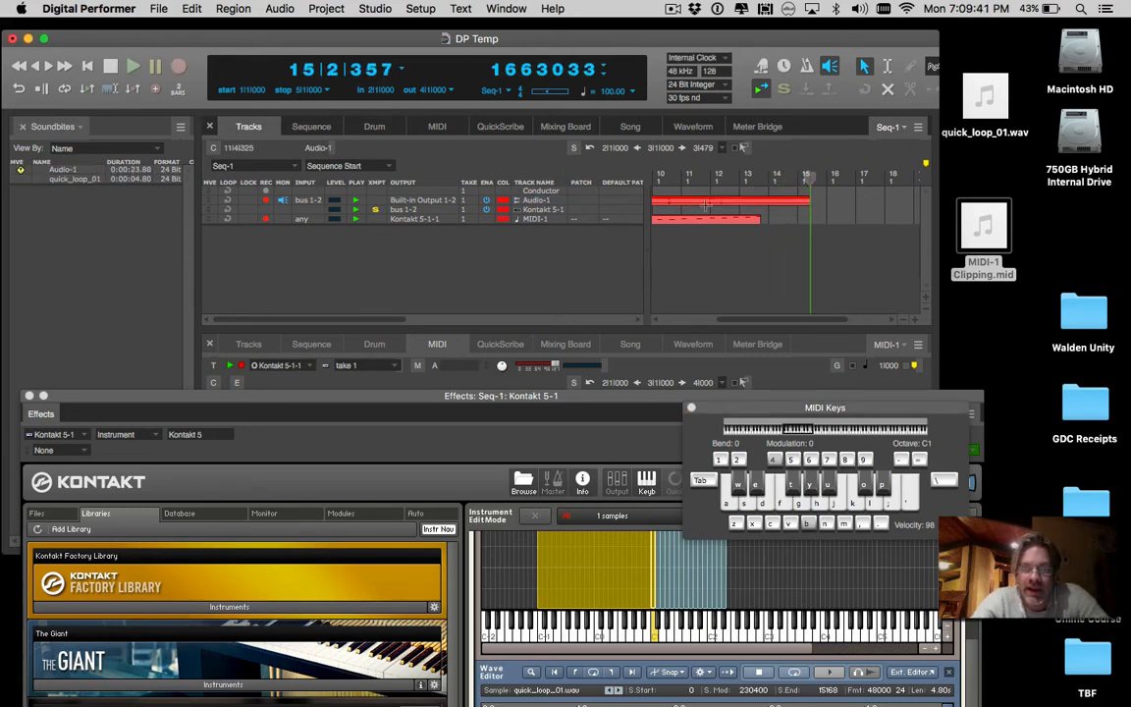
Open the recorded Audio-1 soundbite in the Sequence editor and close the Kontakt effects window.
{"action": "left_click", "coordinate": [706, 201]}
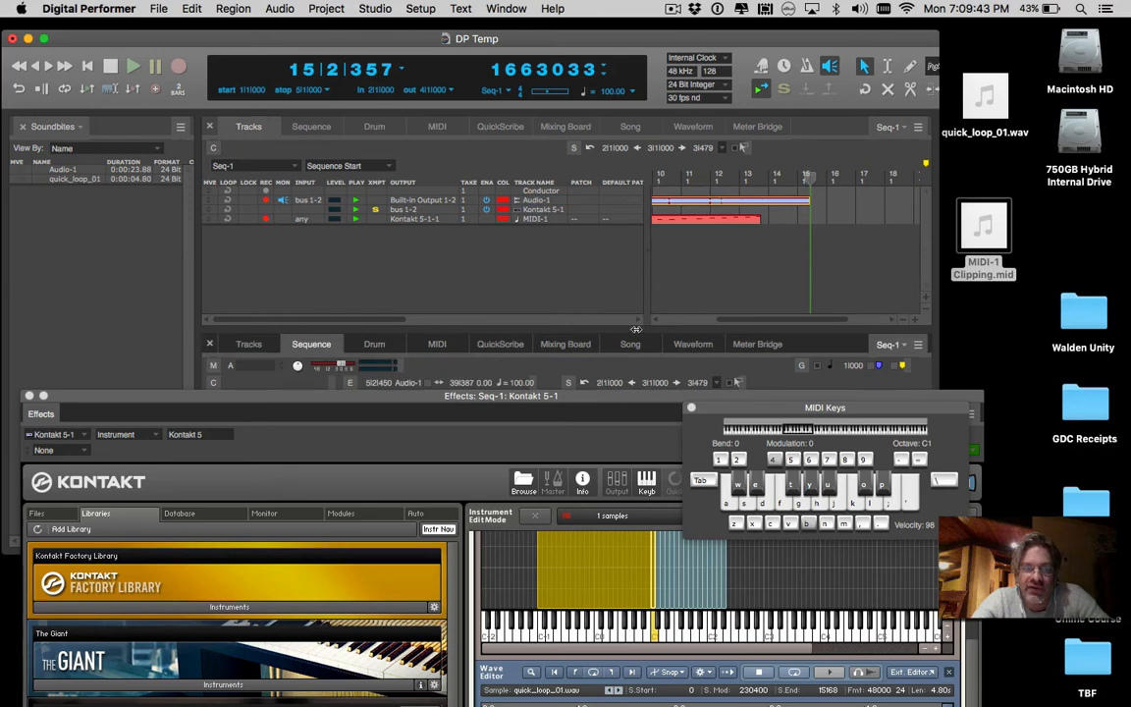
{"action": "left_click", "coordinate": [28, 395]}
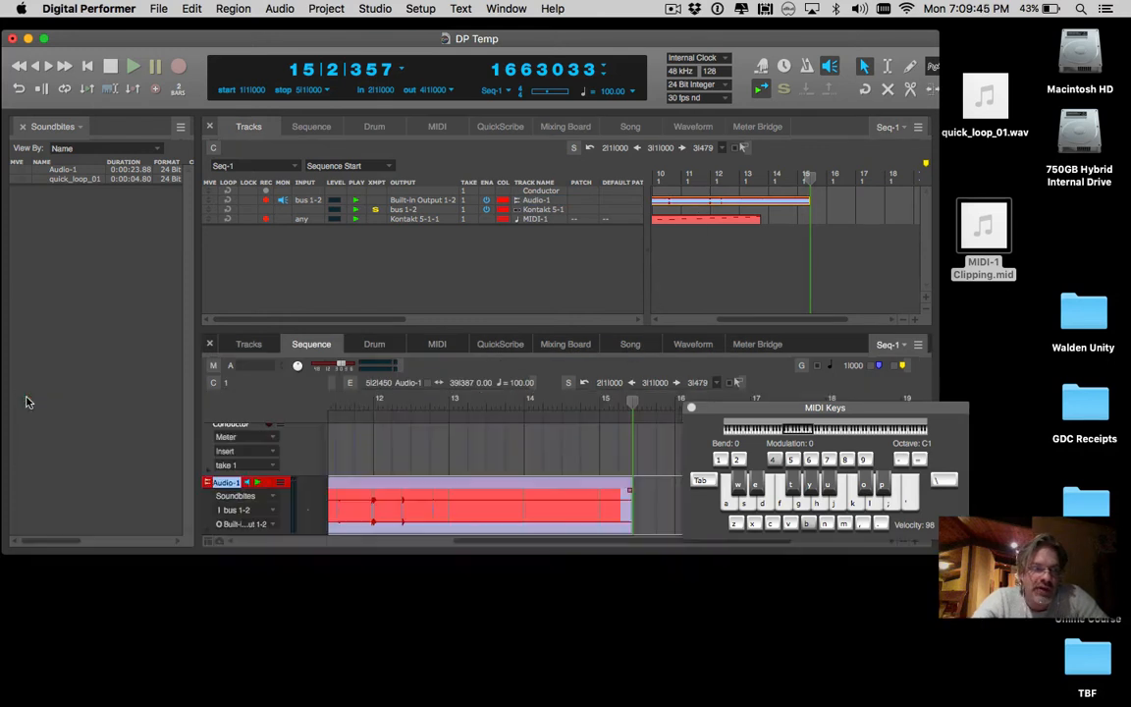
Close the MIDI Keys window and turn off record-enable on the MIDI-1 and Audio-1 tracks.
{"action": "scroll", "coordinate": [391, 488], "scroll_direction": "down", "scroll_amount": 5}
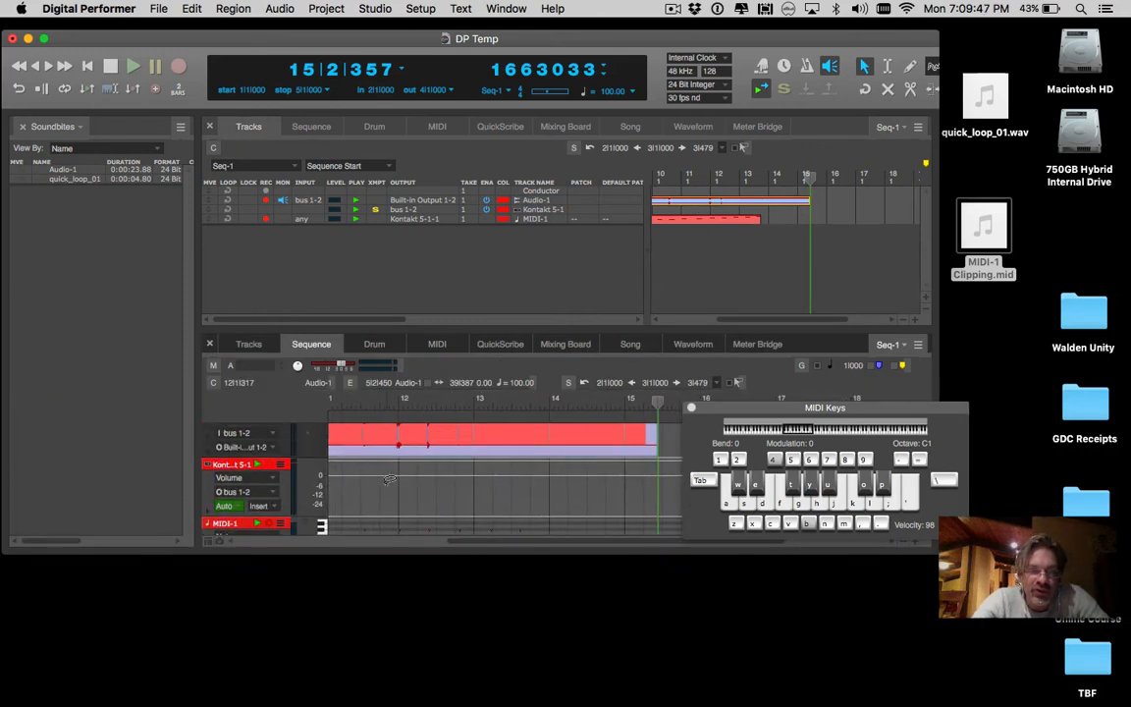
{"action": "left_click", "coordinate": [692, 409]}
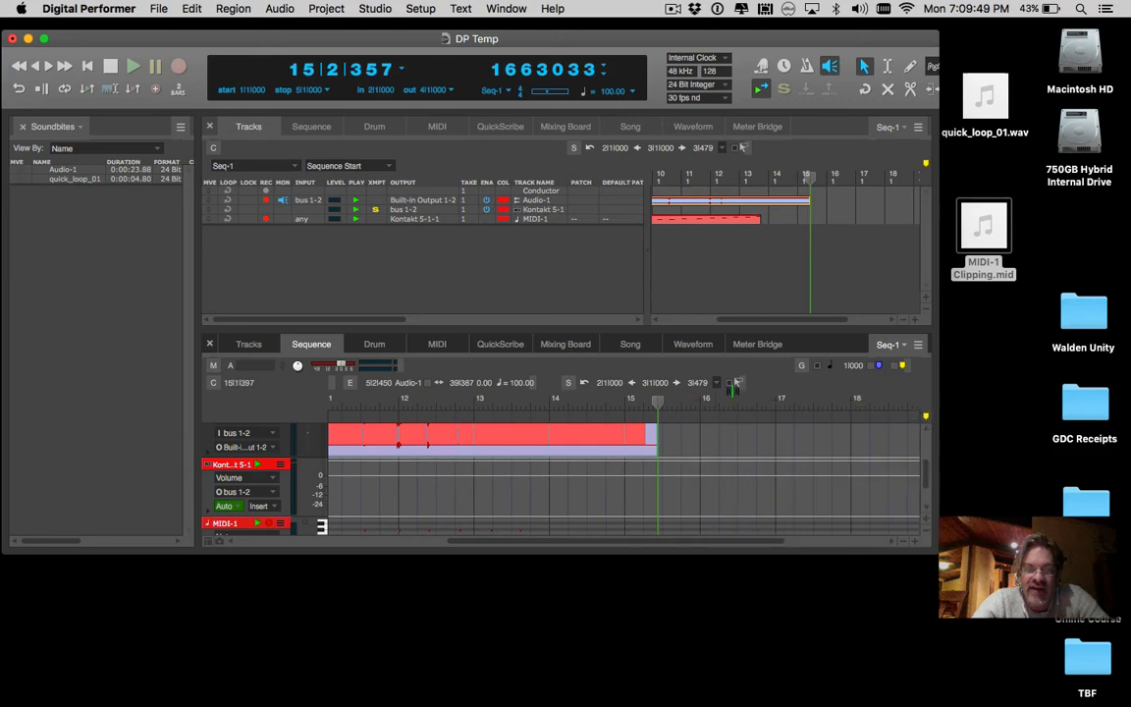
{"action": "left_click", "coordinate": [356, 222]}
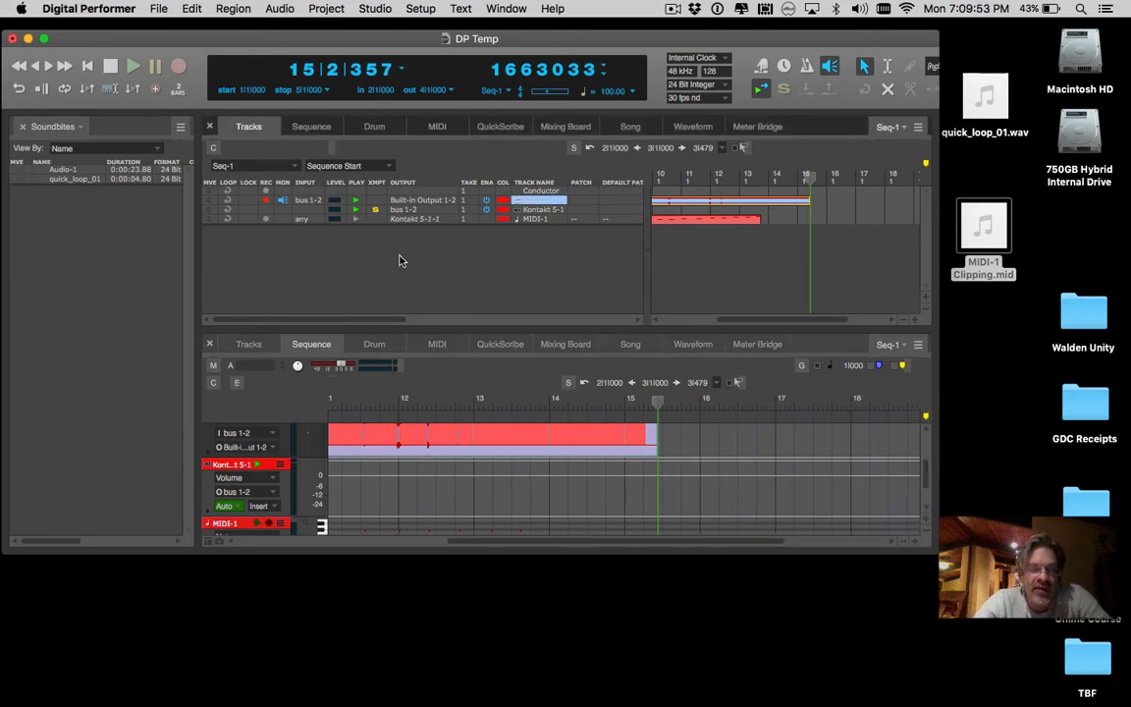
{"action": "left_click", "coordinate": [265, 200]}
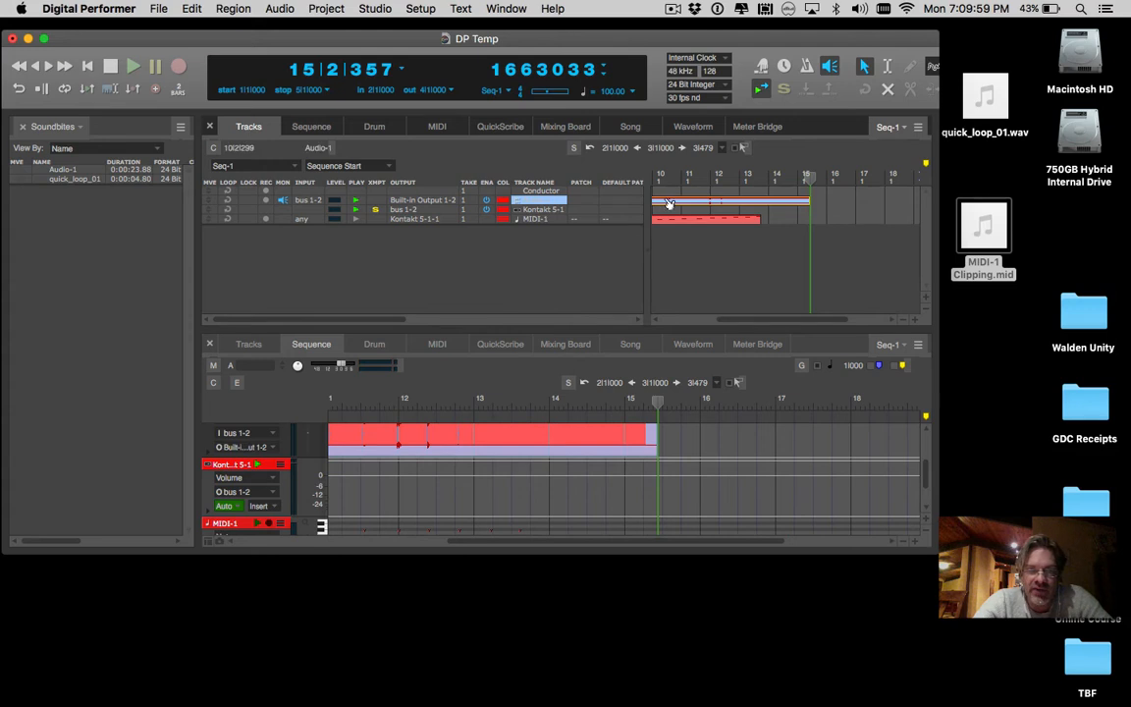
Enlarge the Sequence editor and project window, and expand the Audio-1 track's height until its stereo waveform fills the editor.
{"action": "double_click", "coordinate": [668, 202]}
{"action": "scroll", "coordinate": [417, 468], "scroll_direction": "left", "scroll_amount": 10}
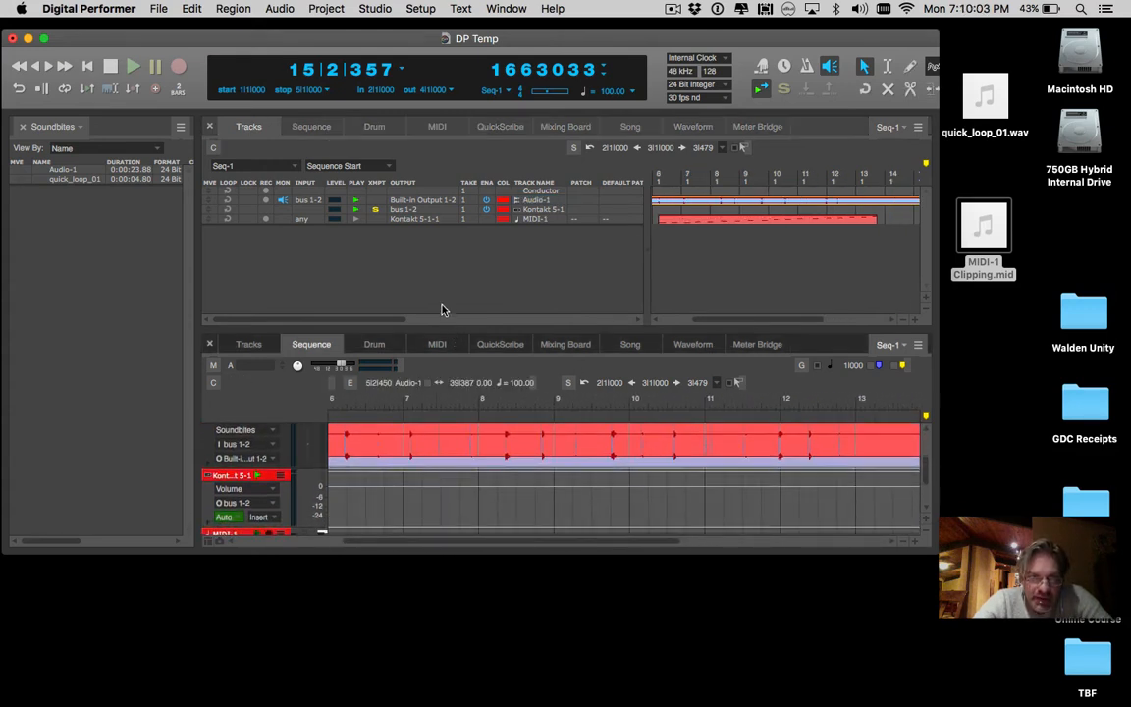
{"action": "left_click_drag", "start_coordinate": [454, 332], "coordinate": [460, 164]}
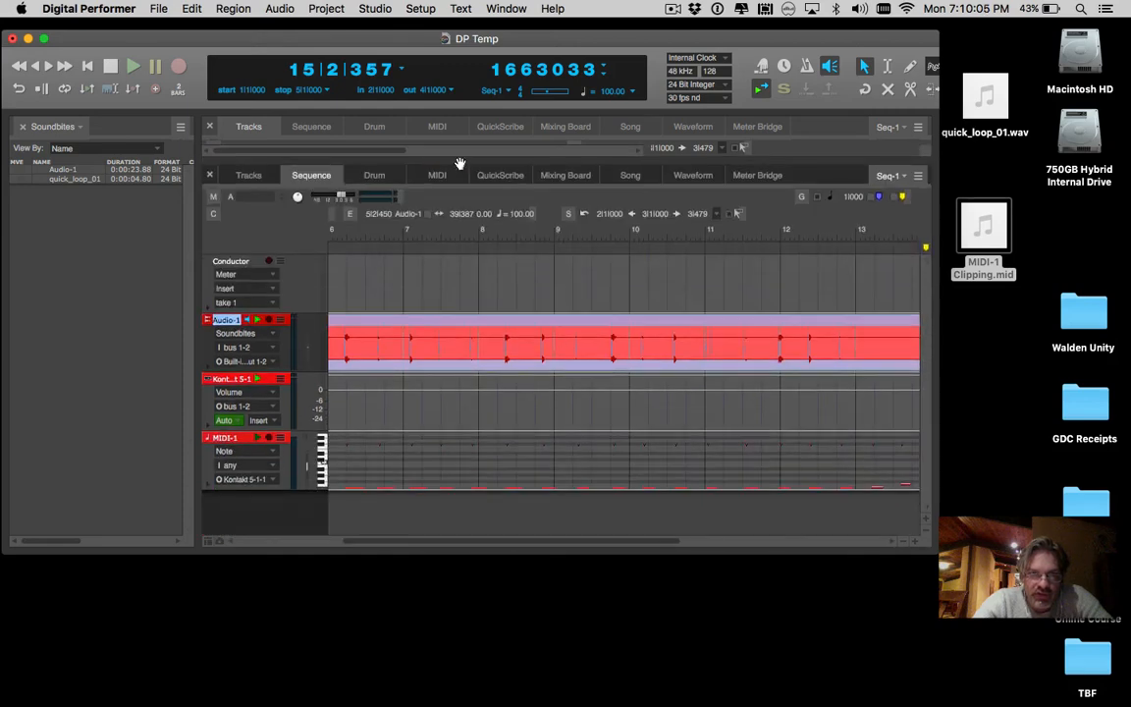
{"action": "left_click_drag", "start_coordinate": [930, 551], "coordinate": [1078, 648]}
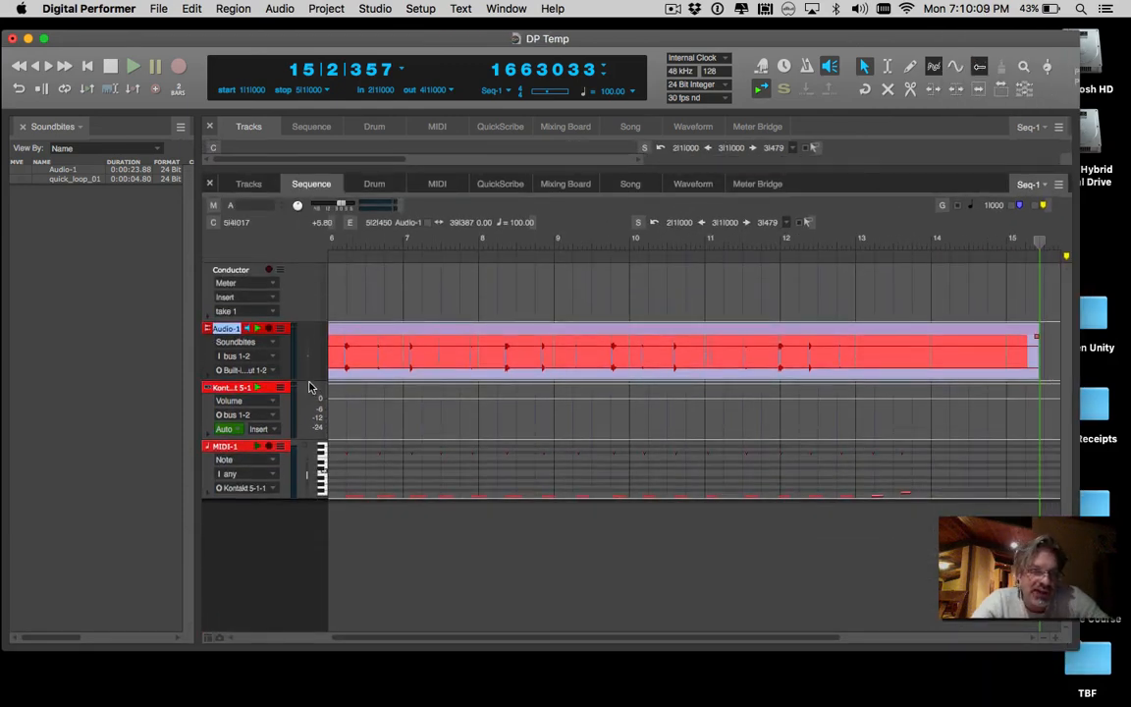
{"action": "left_click_drag", "start_coordinate": [307, 380], "coordinate": [304, 651]}
{"action": "scroll", "coordinate": [531, 546], "scroll_direction": "left", "scroll_amount": 3}
{"action": "scroll", "coordinate": [531, 546], "scroll_direction": "up", "scroll_amount": 1}
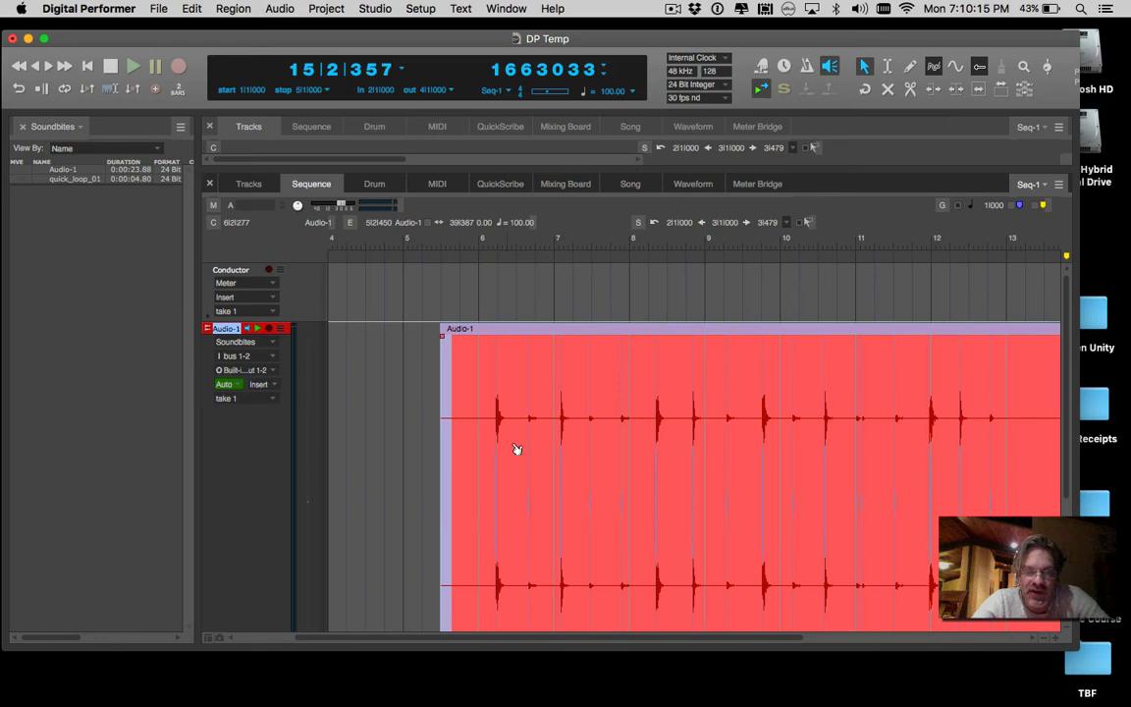
Select the first hit in the Audio-1 recording, about 0.57 s long, and split it into its own soundbite.
{"action": "left_click", "coordinate": [1055, 638]}
{"action": "left_click", "coordinate": [1055, 638]}
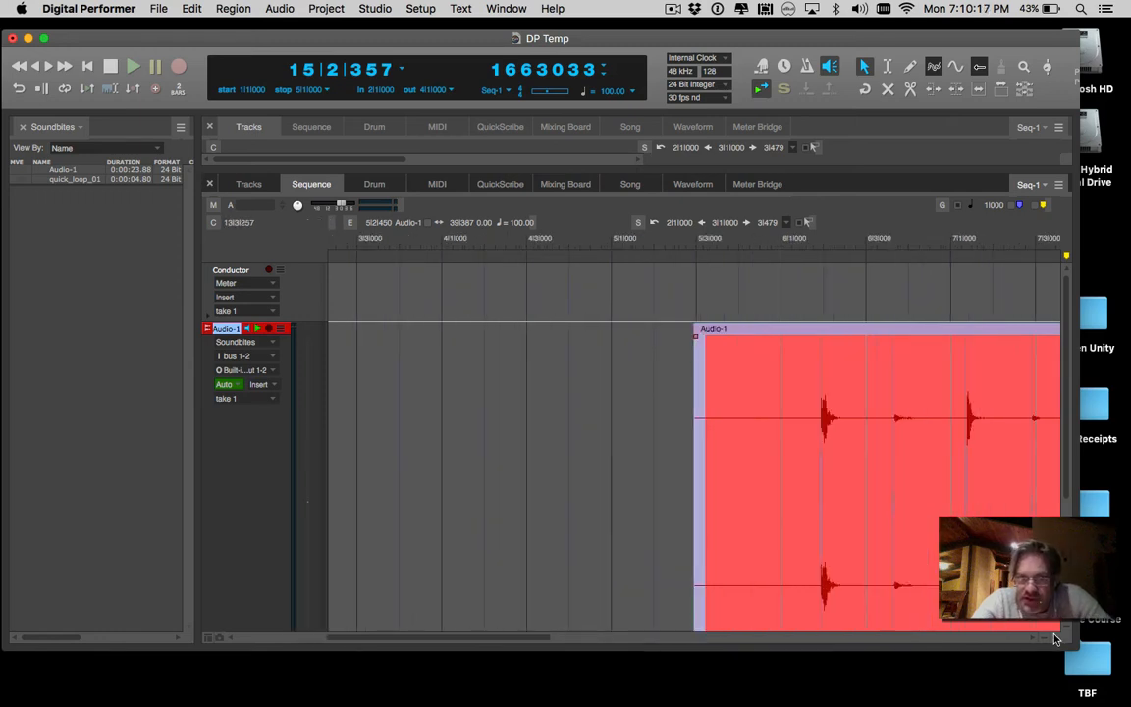
{"action": "left_click", "coordinate": [1056, 638]}
{"action": "left_click", "coordinate": [941, 472]}
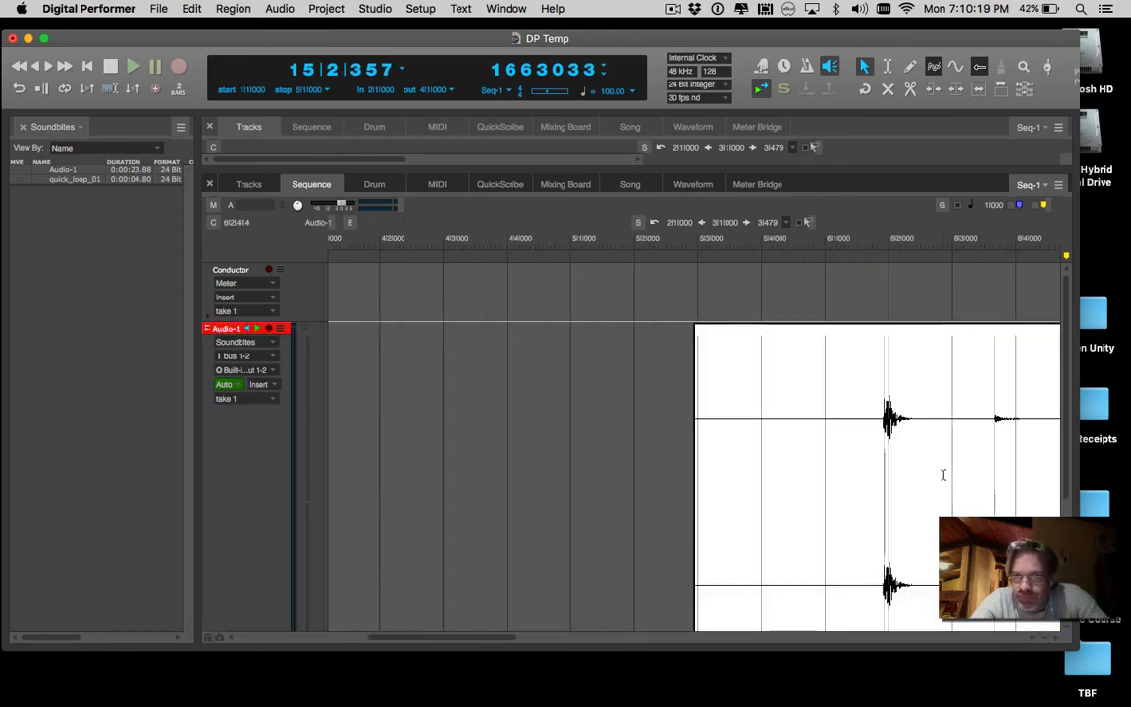
{"action": "left_click_drag", "start_coordinate": [941, 472], "coordinate": [882, 475]}
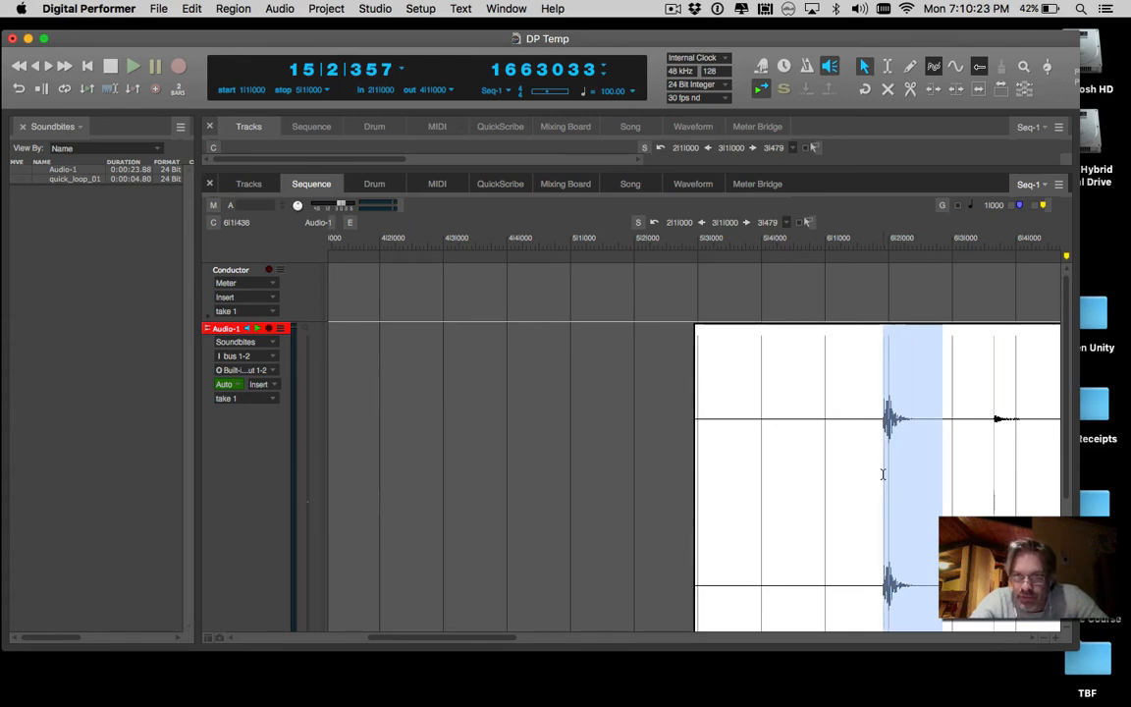
{"action": "left_click_drag", "start_coordinate": [883, 474], "coordinate": [882, 472]}
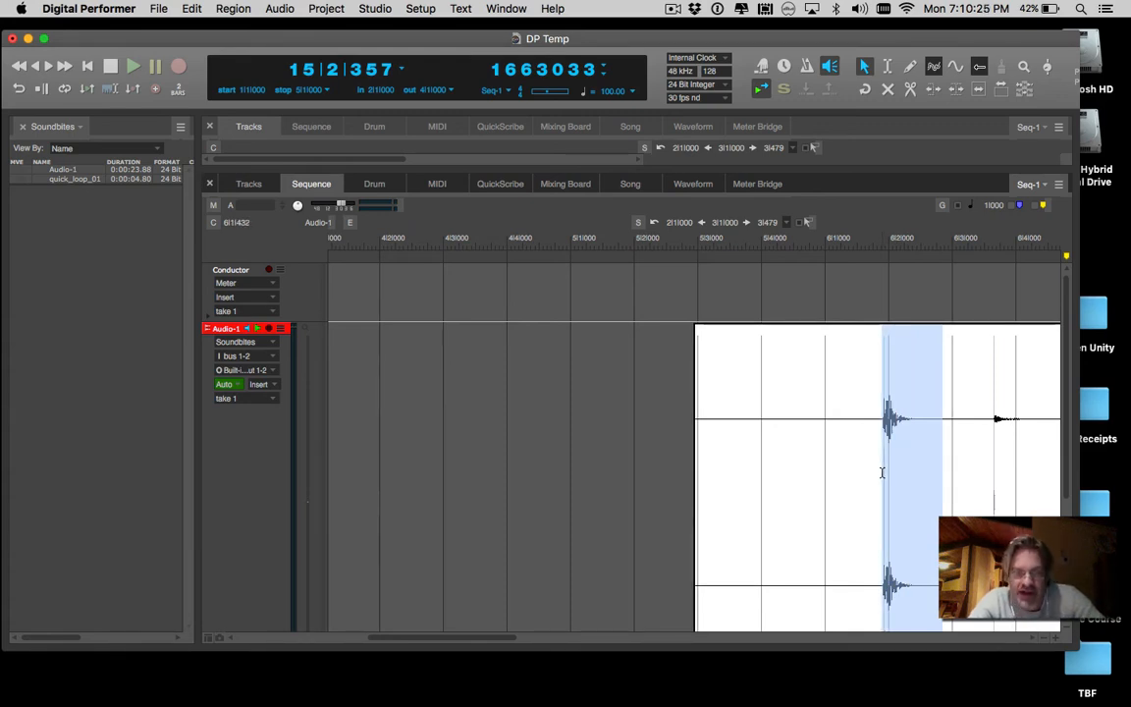
{"action": "key", "text": "super+y"}
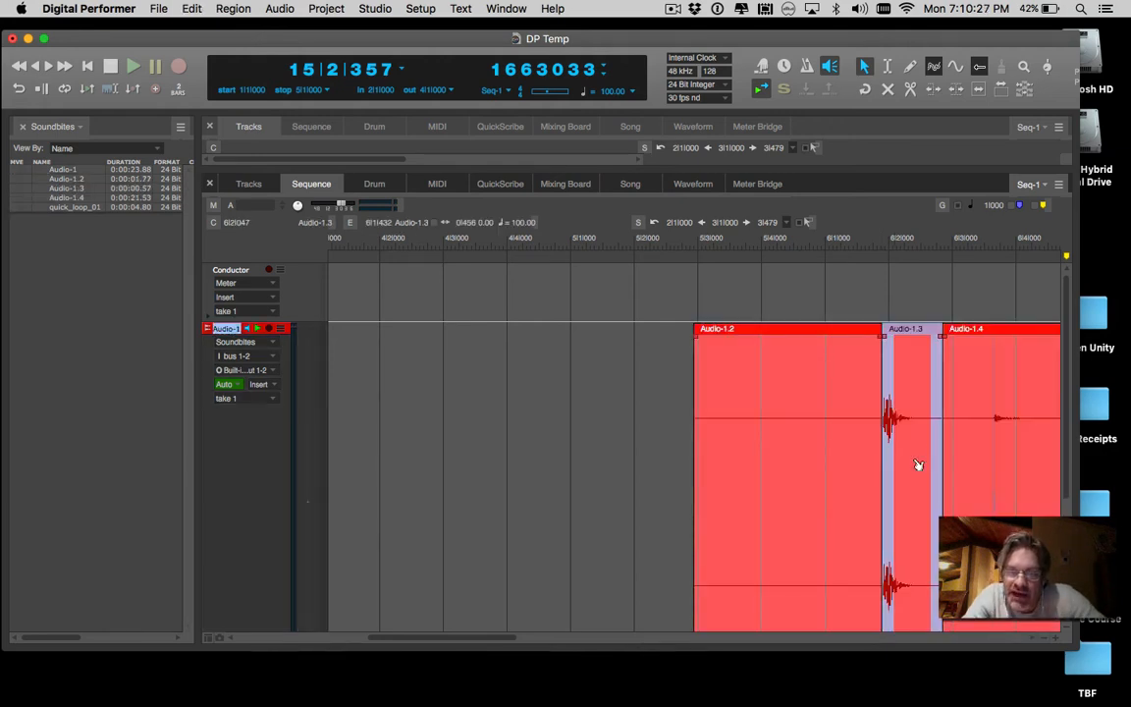
Rename the soundbite holding the first hit as slice_c1.
{"action": "double_click", "coordinate": [897, 331]}
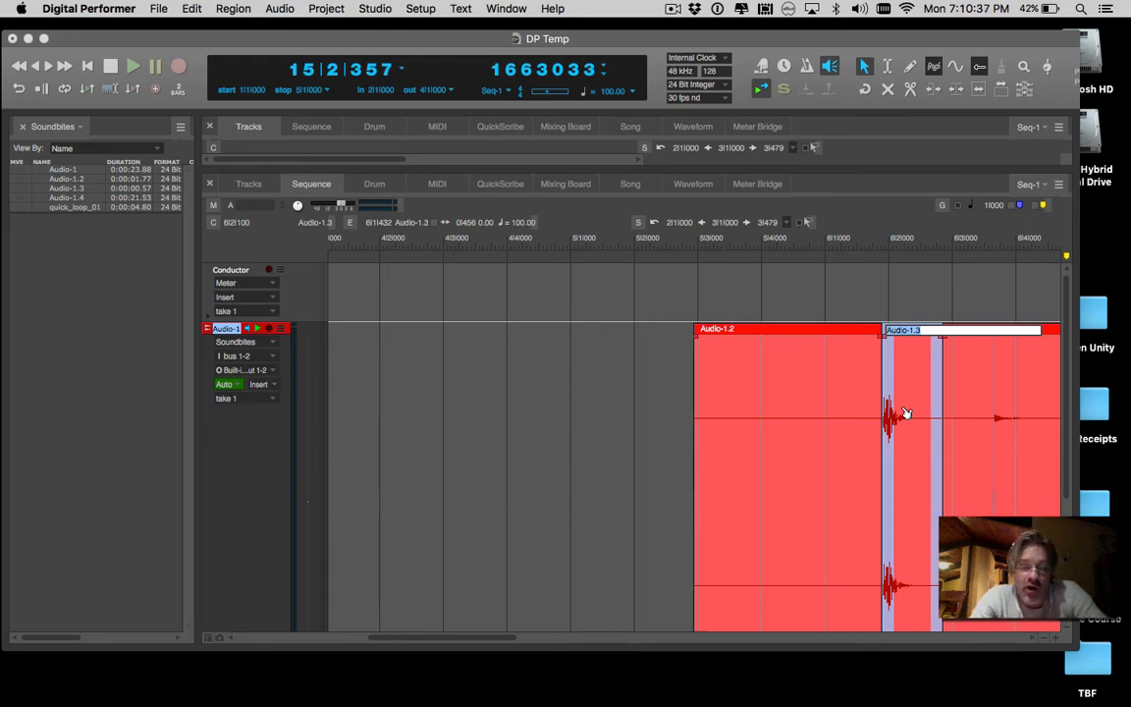
{"action": "type", "text": "slice"}
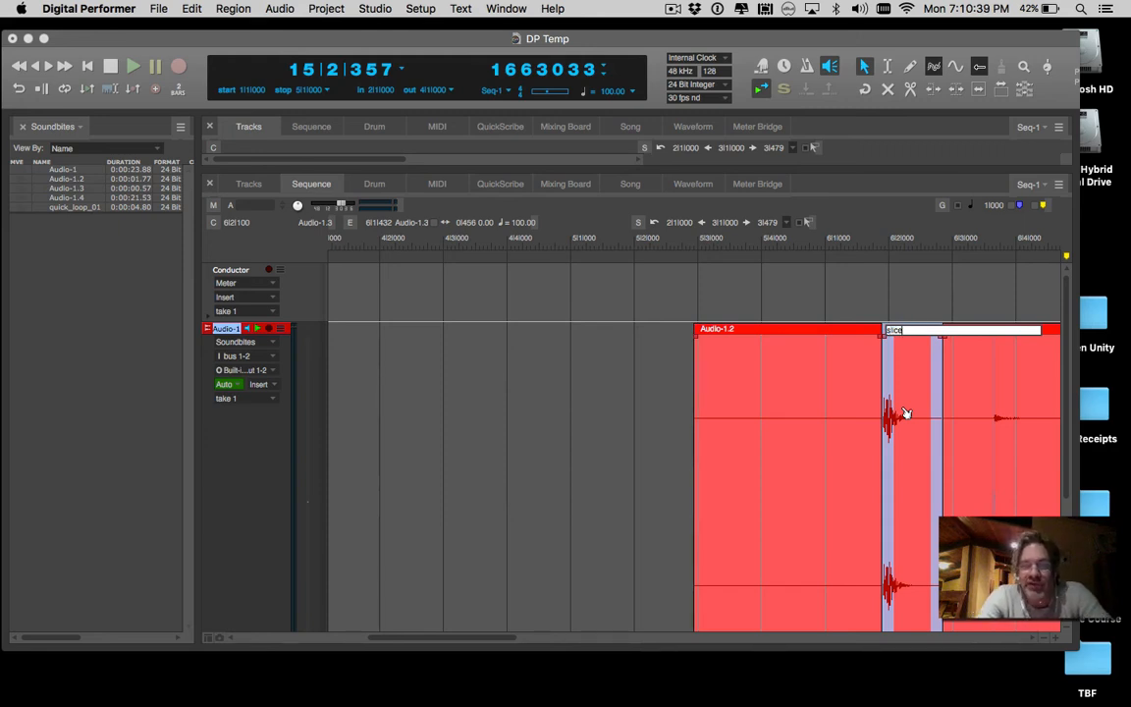
{"action": "type", "text": "_c1"}
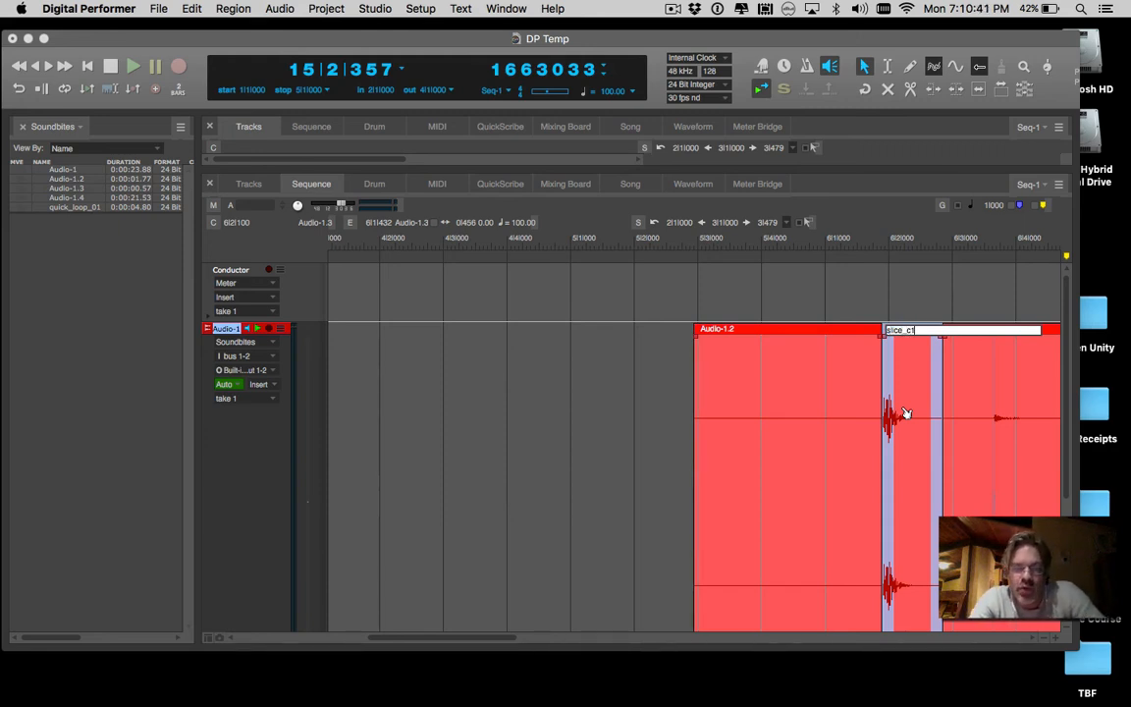
{"action": "left_click", "coordinate": [1001, 414]}
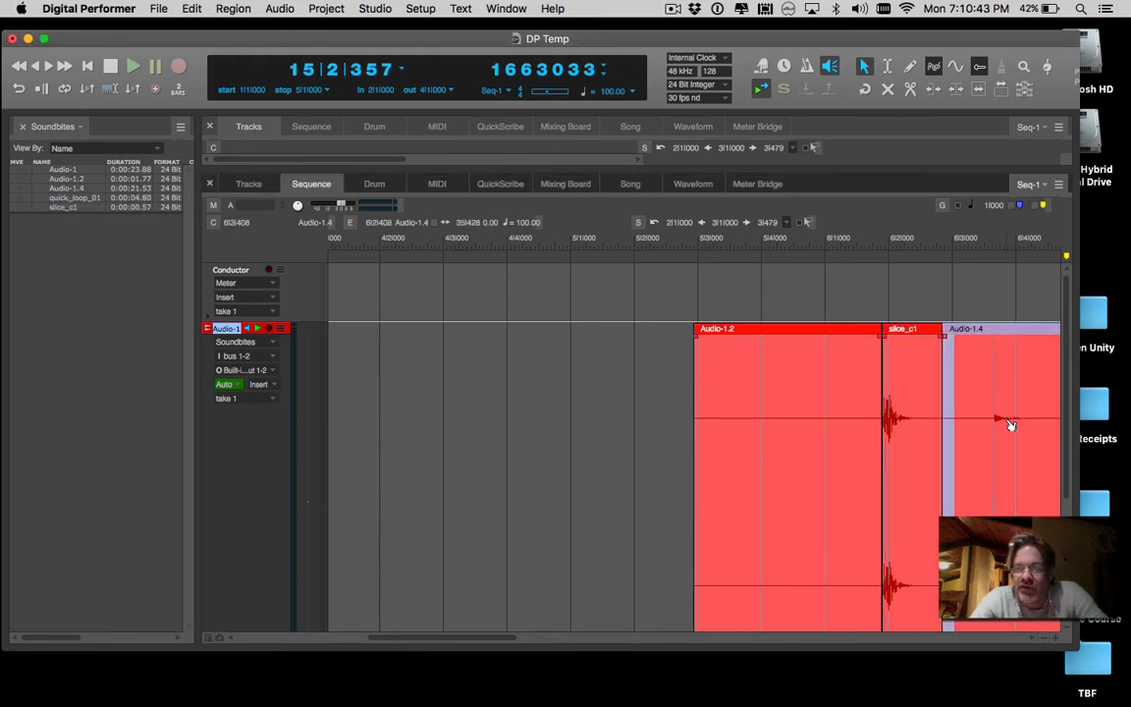
Select the second hit, about 0.39 s long, in the audio after slice_c1 and split it into its own soundbite.
{"action": "double_click", "coordinate": [1007, 424]}
{"action": "left_click_drag", "start_coordinate": [1005, 424], "coordinate": [1033, 424]}
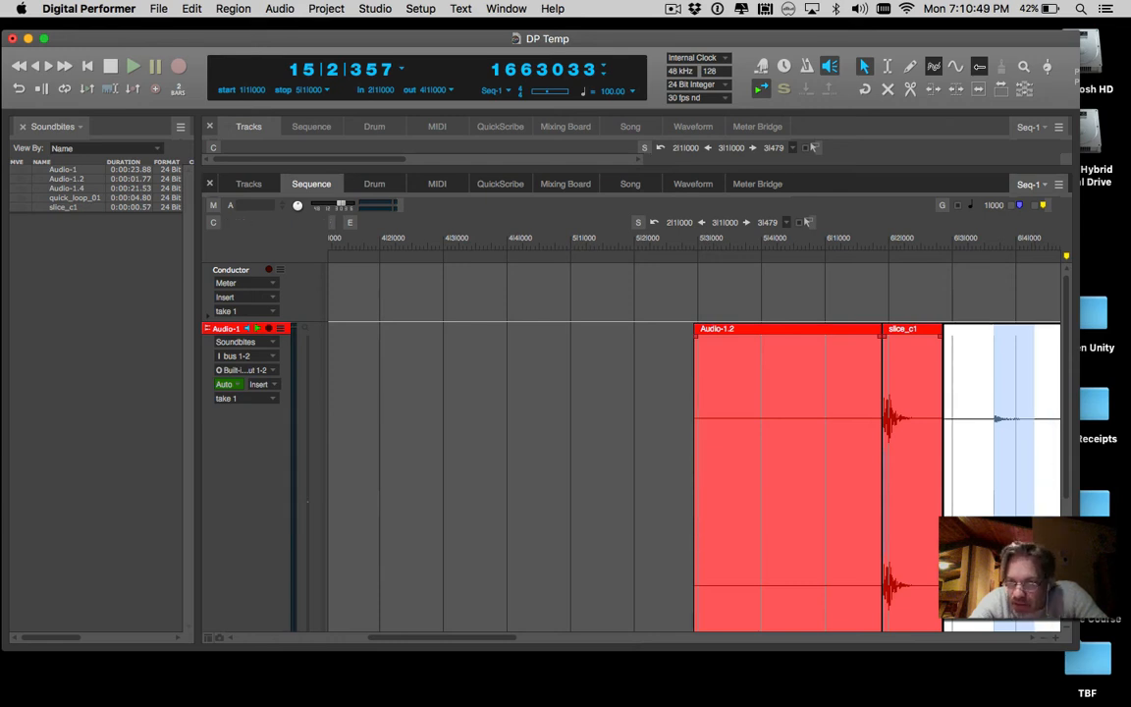
{"action": "left_click", "coordinate": [1067, 621]}
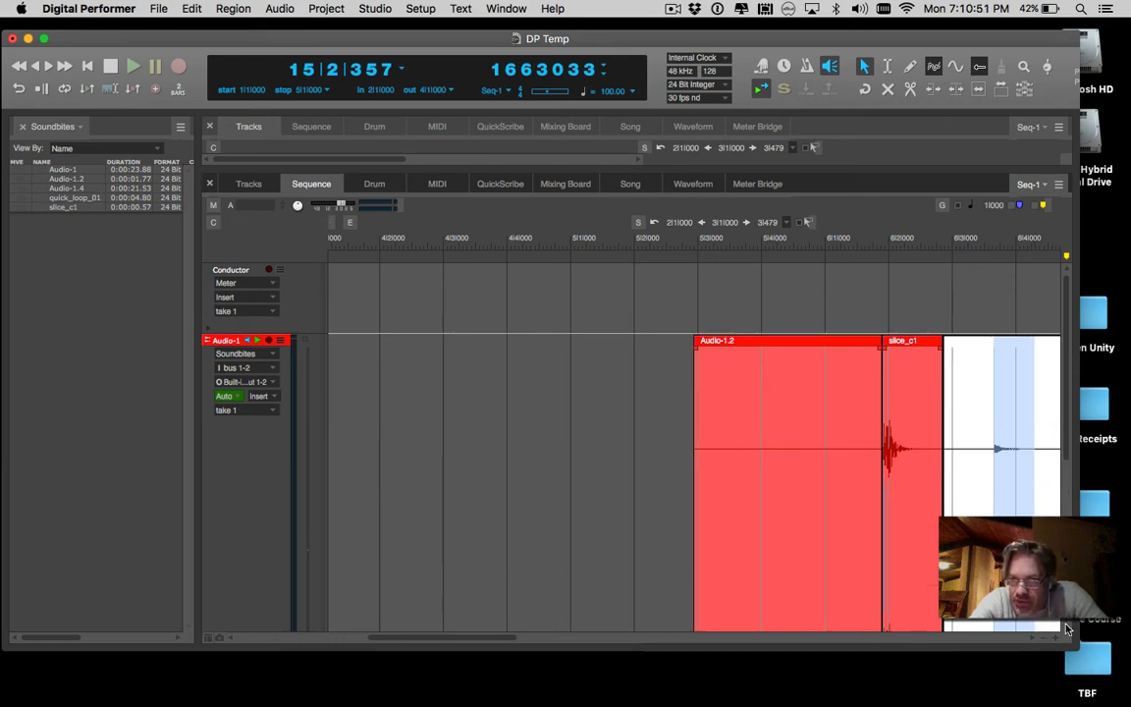
{"action": "left_click", "coordinate": [1066, 625]}
{"action": "scroll", "coordinate": [1021, 569], "scroll_direction": "right", "scroll_amount": 2}
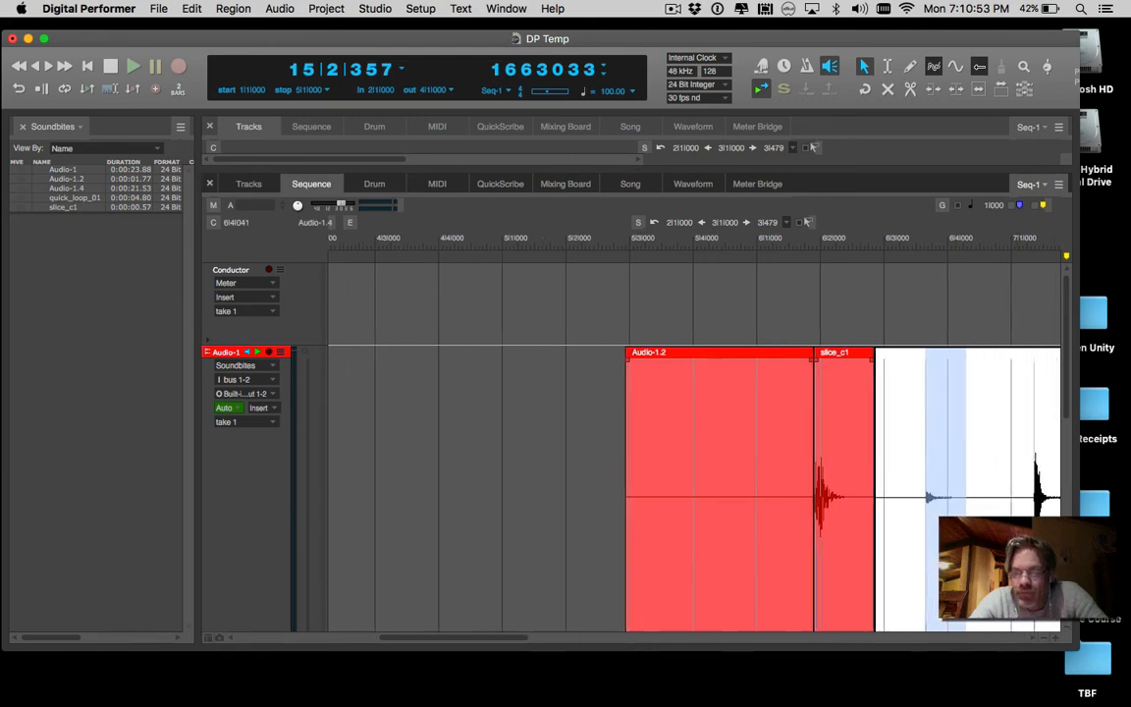
{"action": "scroll", "coordinate": [844, 476], "scroll_direction": "right", "scroll_amount": 4}
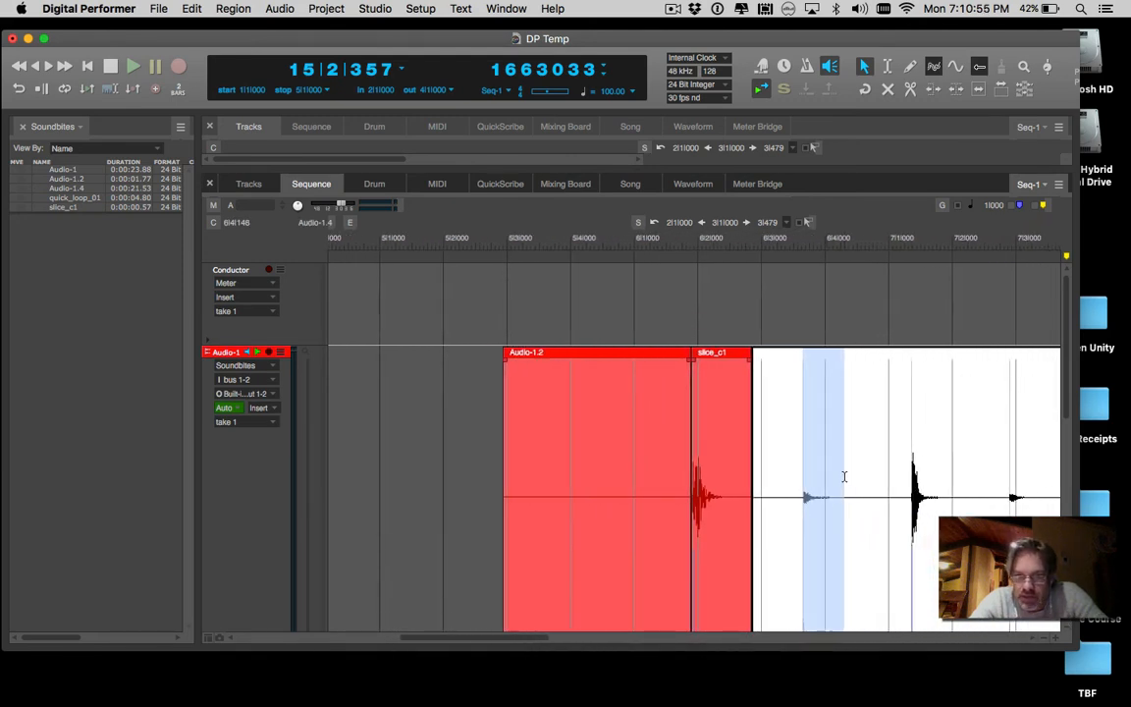
{"action": "key", "text": "super+y"}
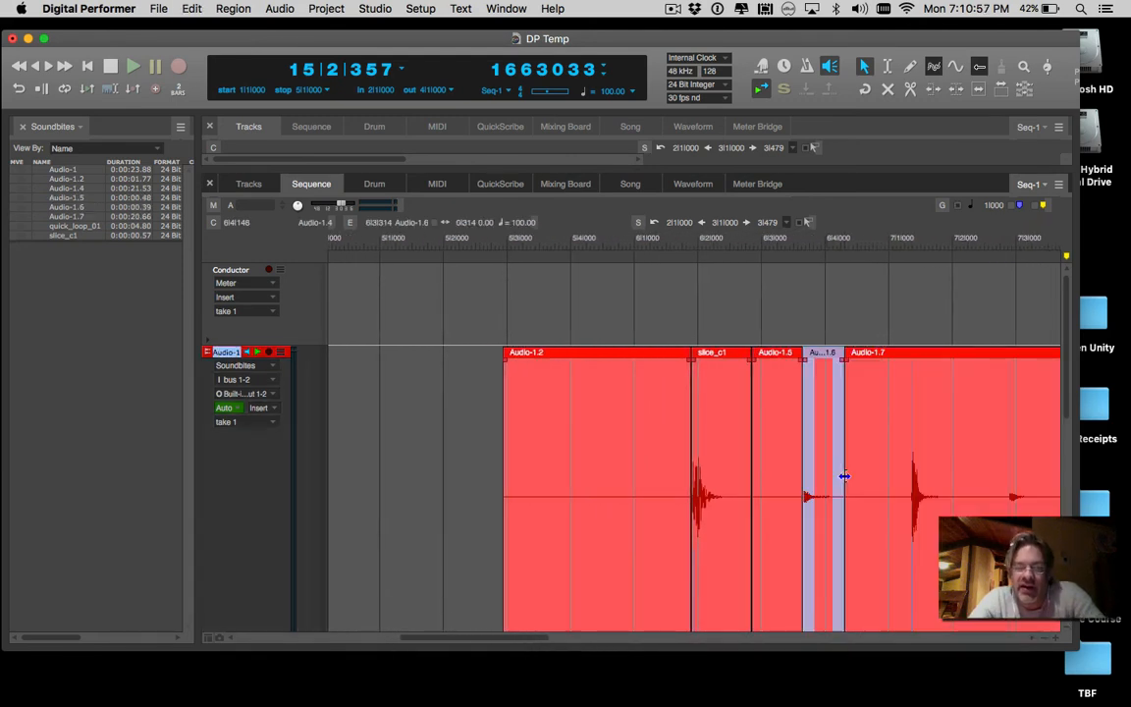
Rename the soundbite holding the second hit as slice_c#1.
{"action": "double_click", "coordinate": [822, 359]}
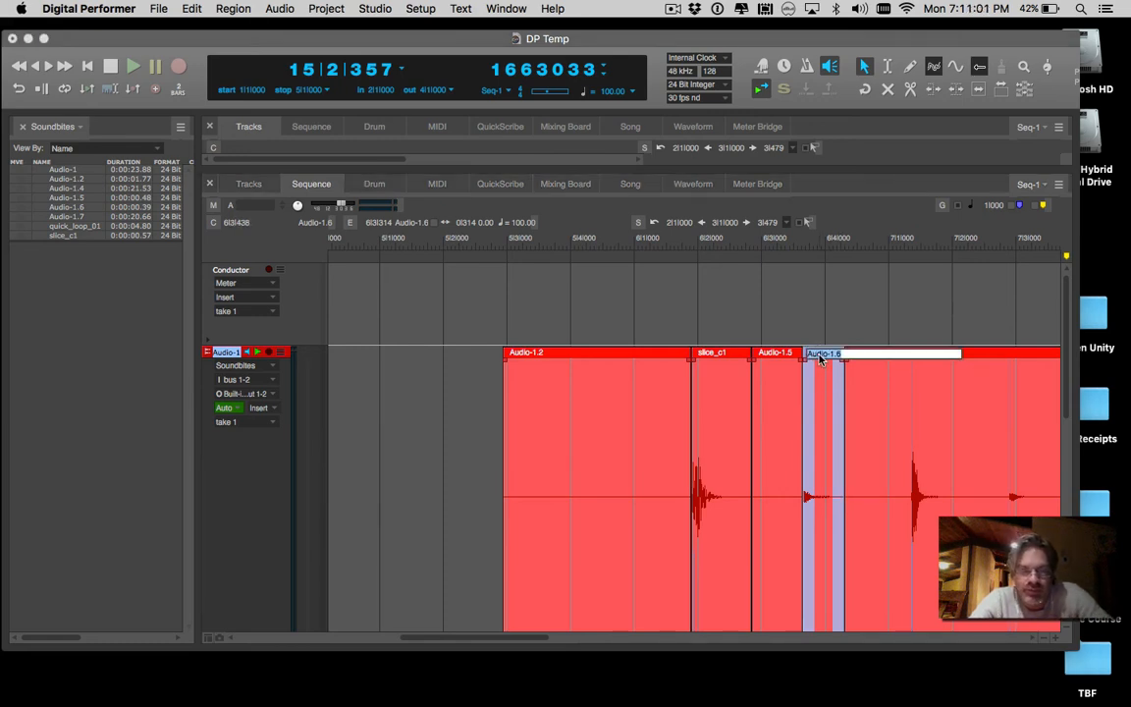
{"action": "type", "text": "slice"}
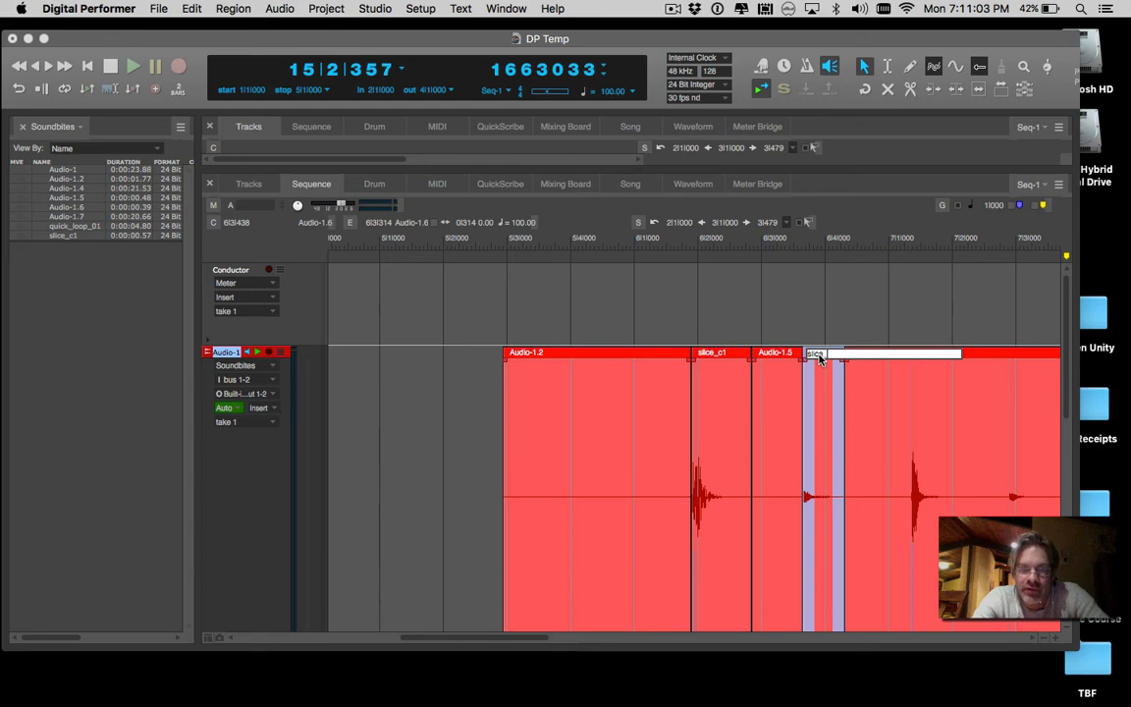
{"action": "type", "text": "_c1"}
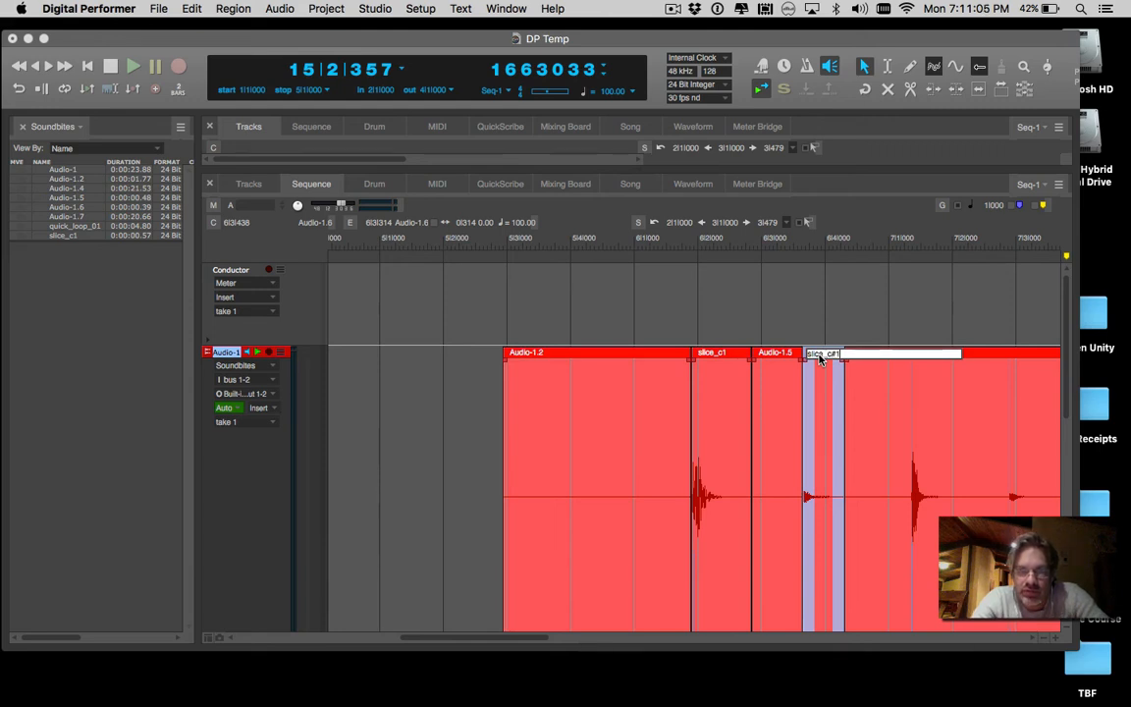
{"action": "key", "text": "Return"}
Select the third hit, about 0.58 s long and starting right at its attack, and split it into its own soundbite.
{"action": "double_click", "coordinate": [942, 492]}
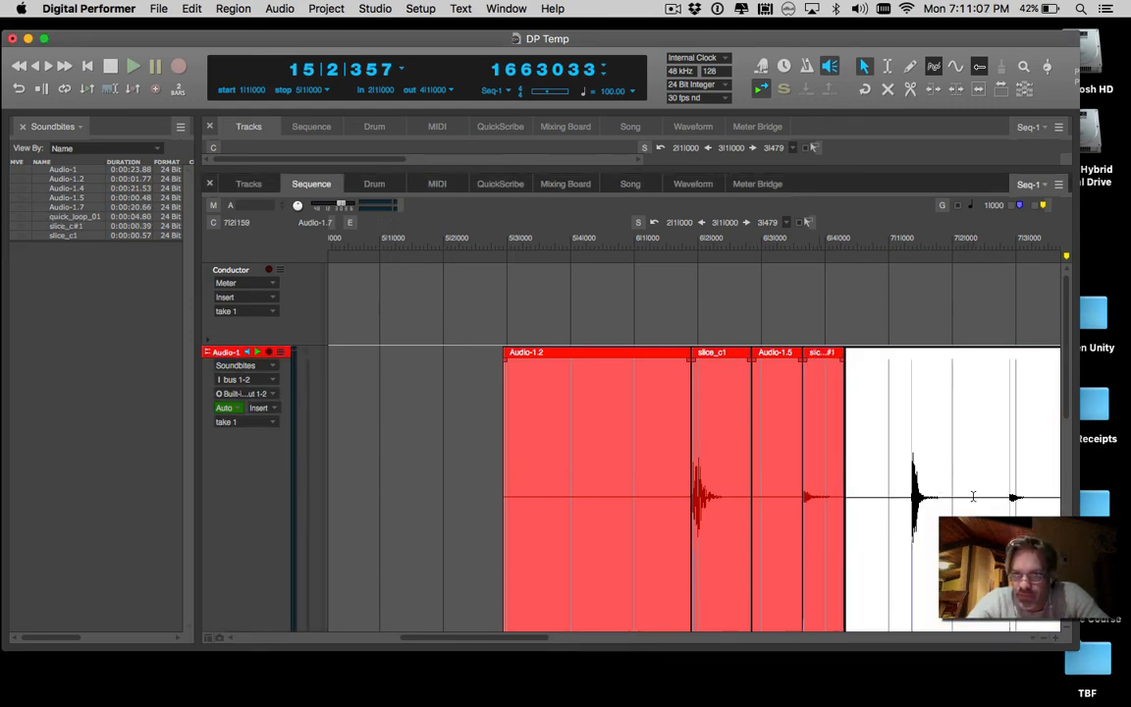
{"action": "left_click_drag", "start_coordinate": [973, 498], "coordinate": [909, 504]}
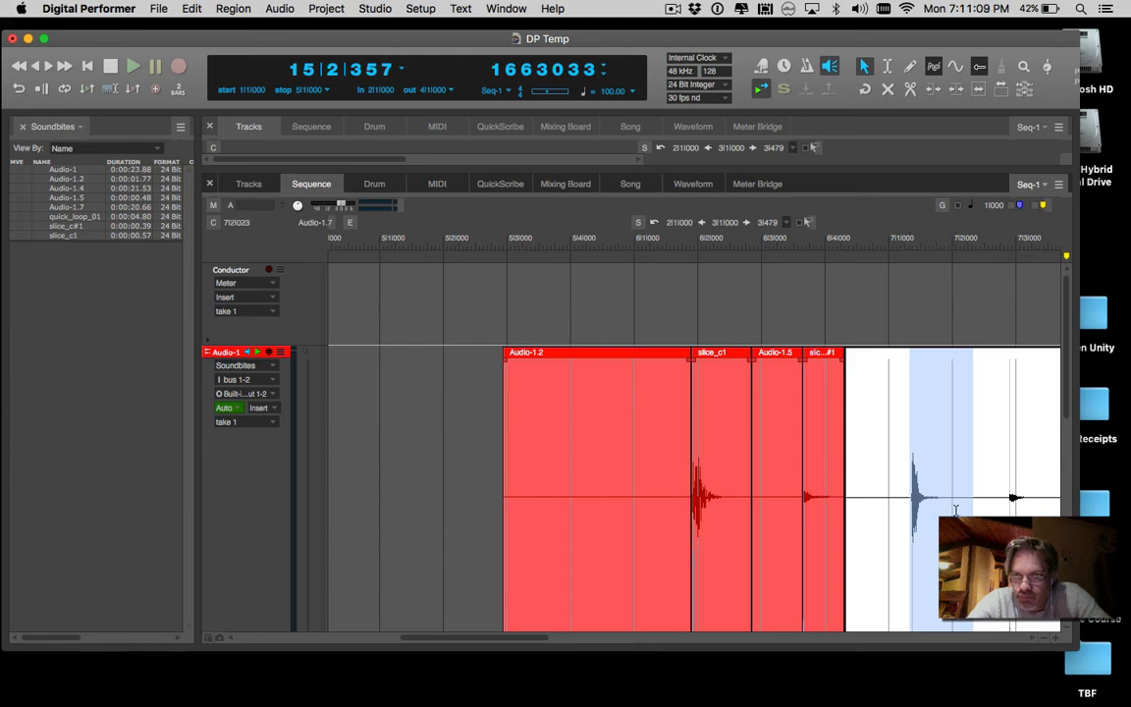
{"action": "left_click_drag", "start_coordinate": [914, 503], "coordinate": [911, 503]}
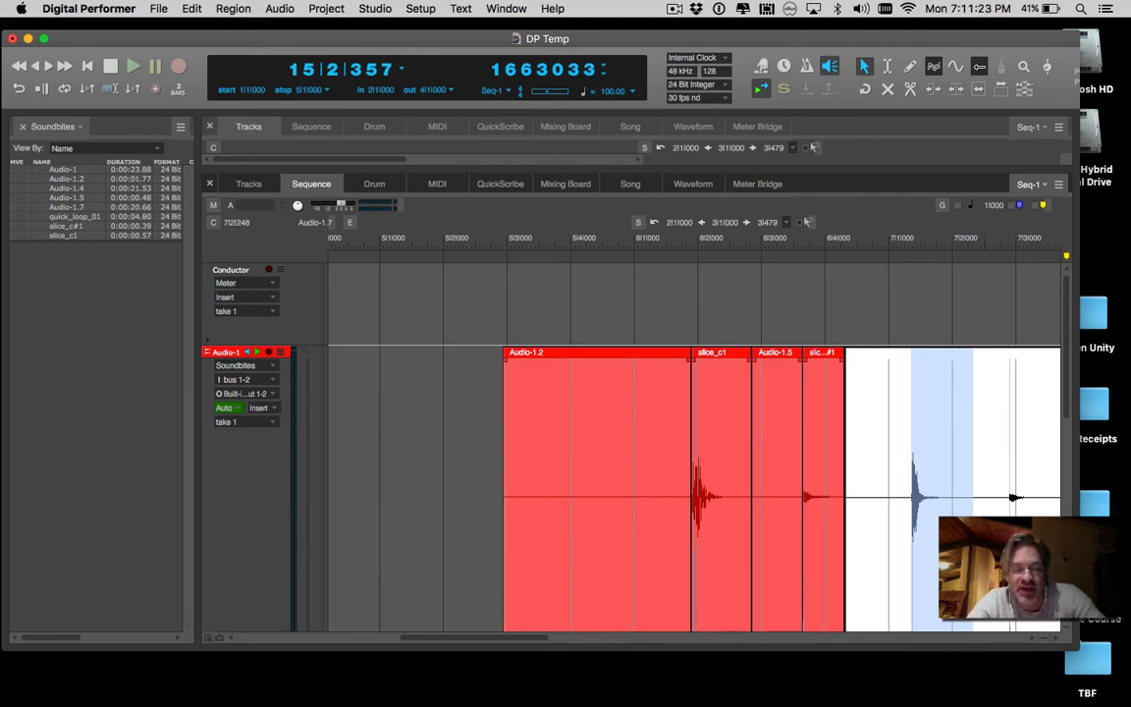
{"action": "key", "text": "super+y"}
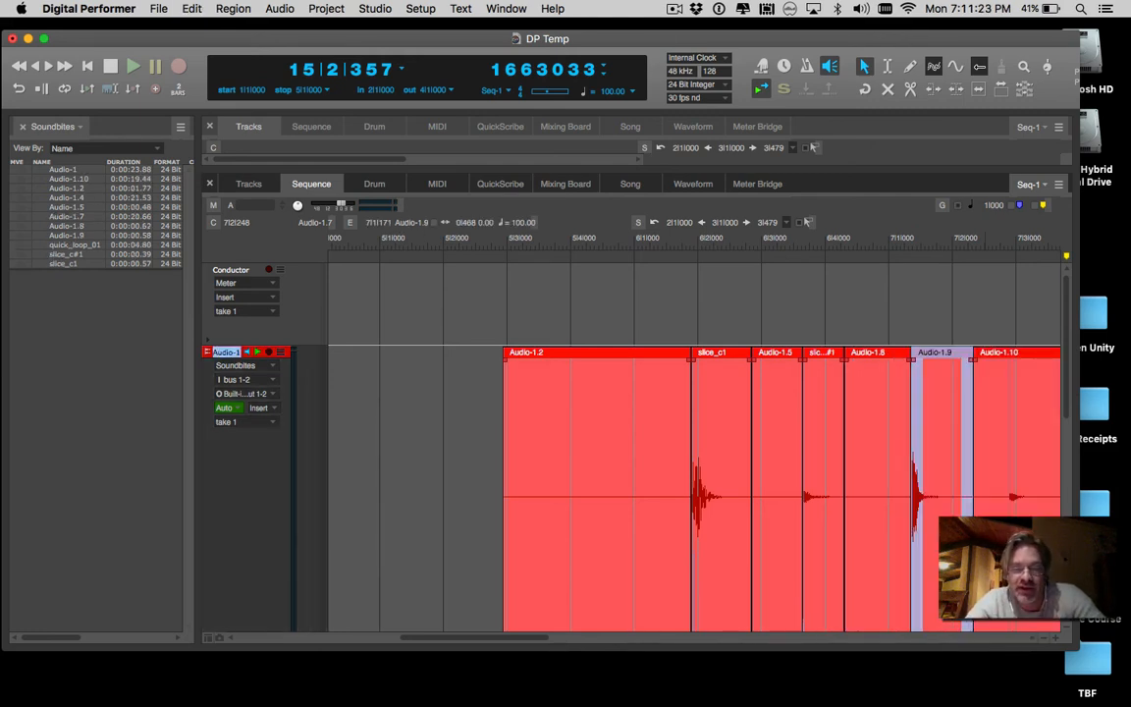
Rename the soundbite holding the third hit as slice_d1.
{"action": "double_click", "coordinate": [933, 353]}
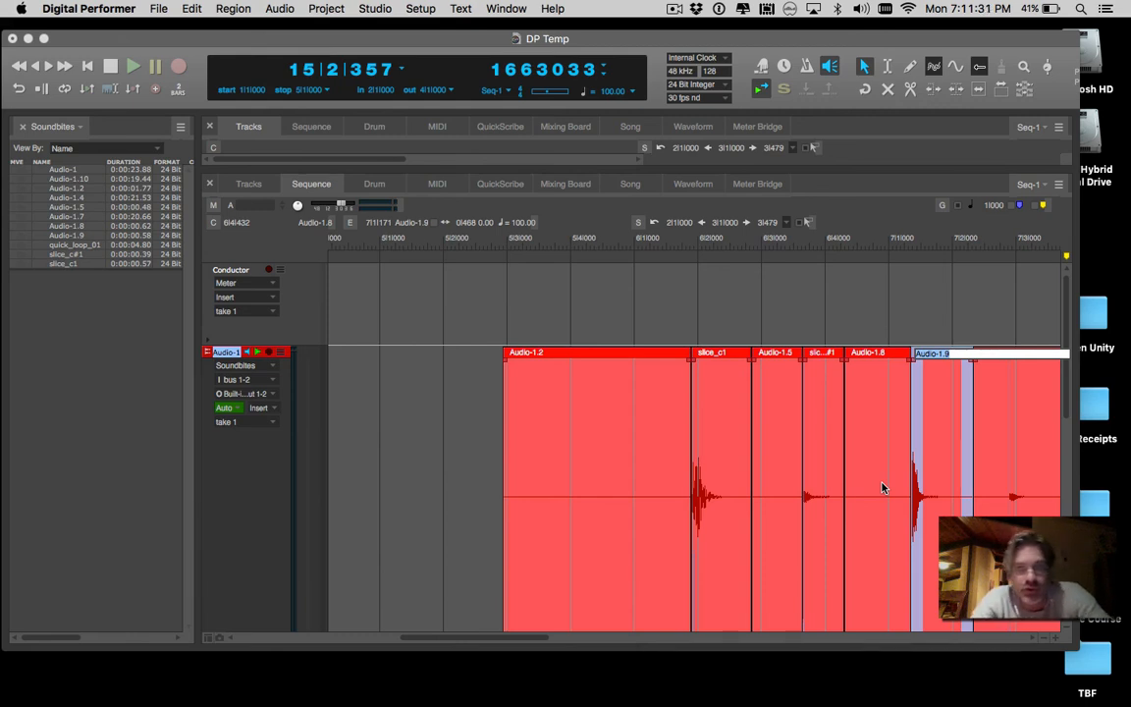
{"action": "type", "text": "slice"}
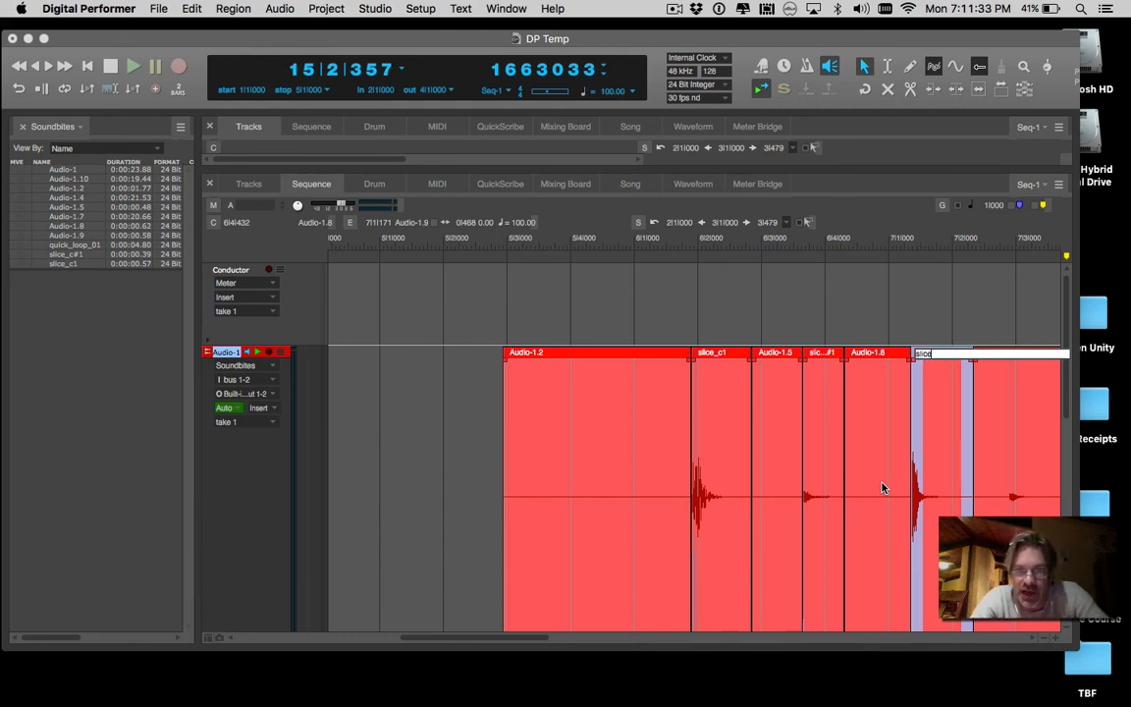
{"action": "type", "text": "_c"}
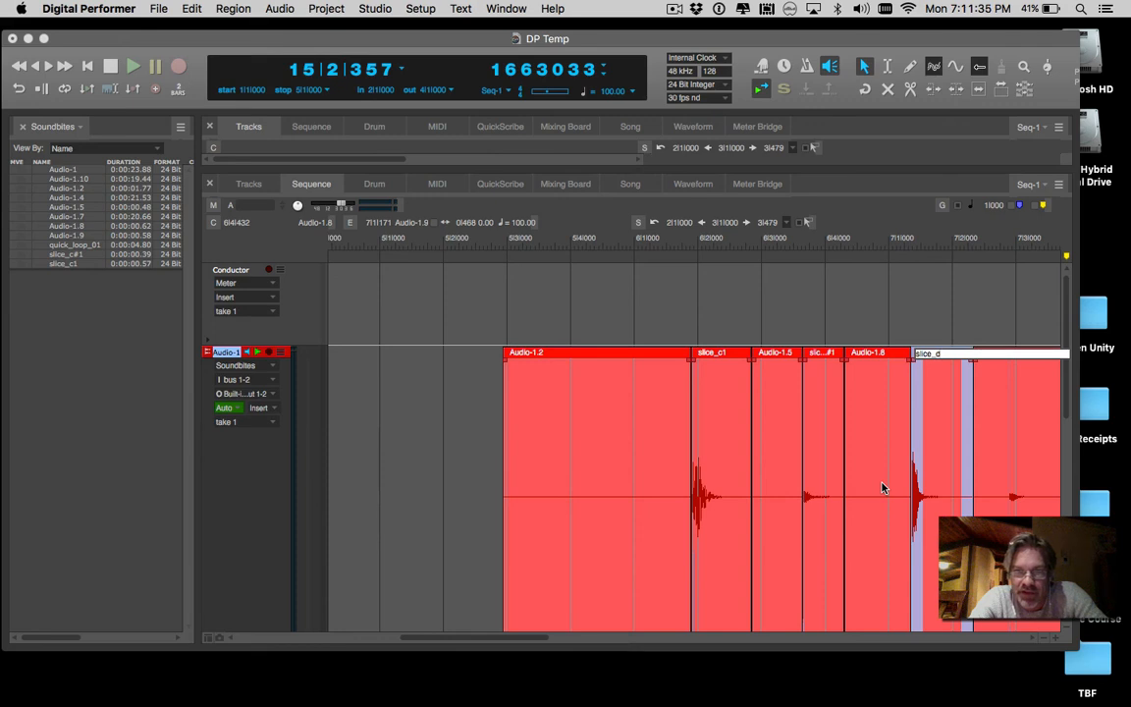
{"action": "type", "text": "1"}
{"action": "key", "text": "Return"}
Select the fourth hit, about 0.41 s long, in the audio after slice_d1 and split it into its own soundbite.
{"action": "scroll", "coordinate": [882, 488], "scroll_direction": "right", "scroll_amount": 1}
{"action": "scroll", "coordinate": [883, 489], "scroll_direction": "right", "scroll_amount": 5}
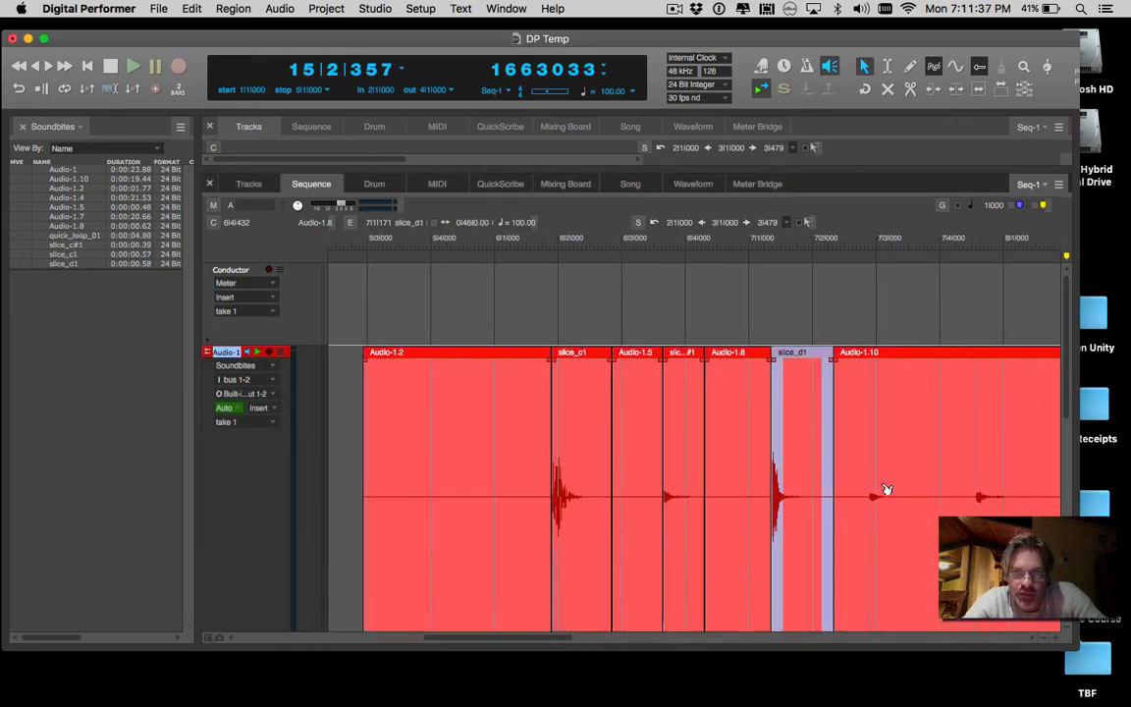
{"action": "double_click", "coordinate": [872, 494]}
{"action": "left_click_drag", "start_coordinate": [867, 496], "coordinate": [824, 504]}
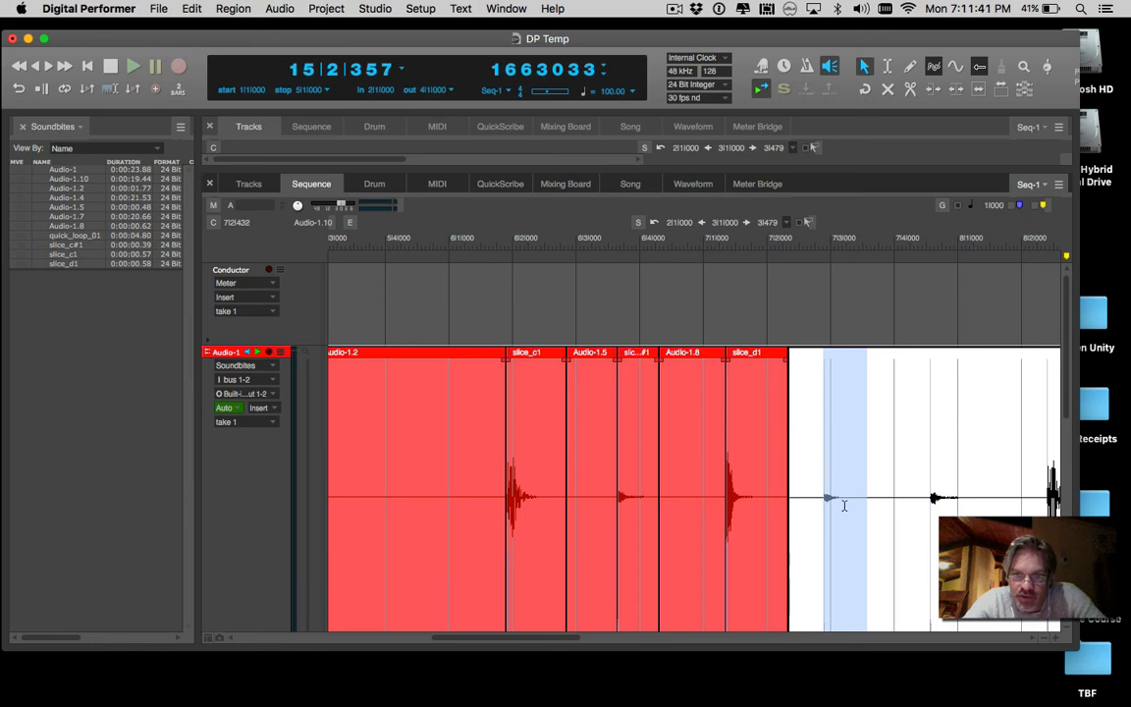
{"action": "key", "text": "super+y"}
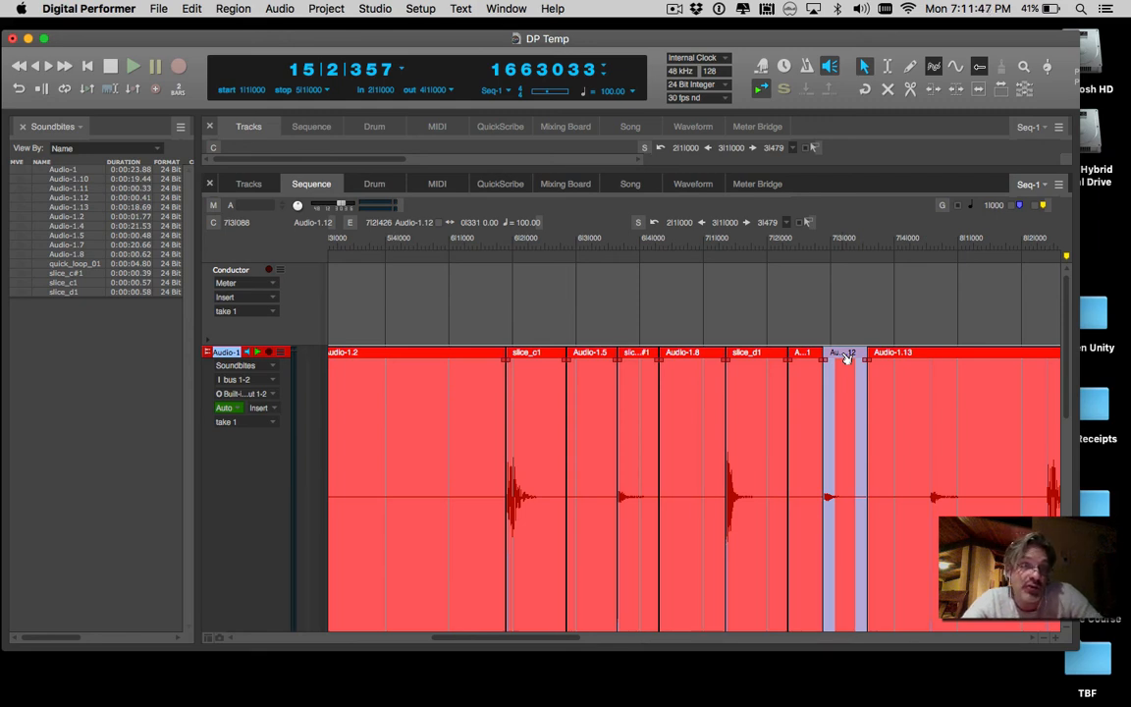
{"action": "left_click", "coordinate": [674, 11]}
{"action": "left_click", "coordinate": [689, 62]}
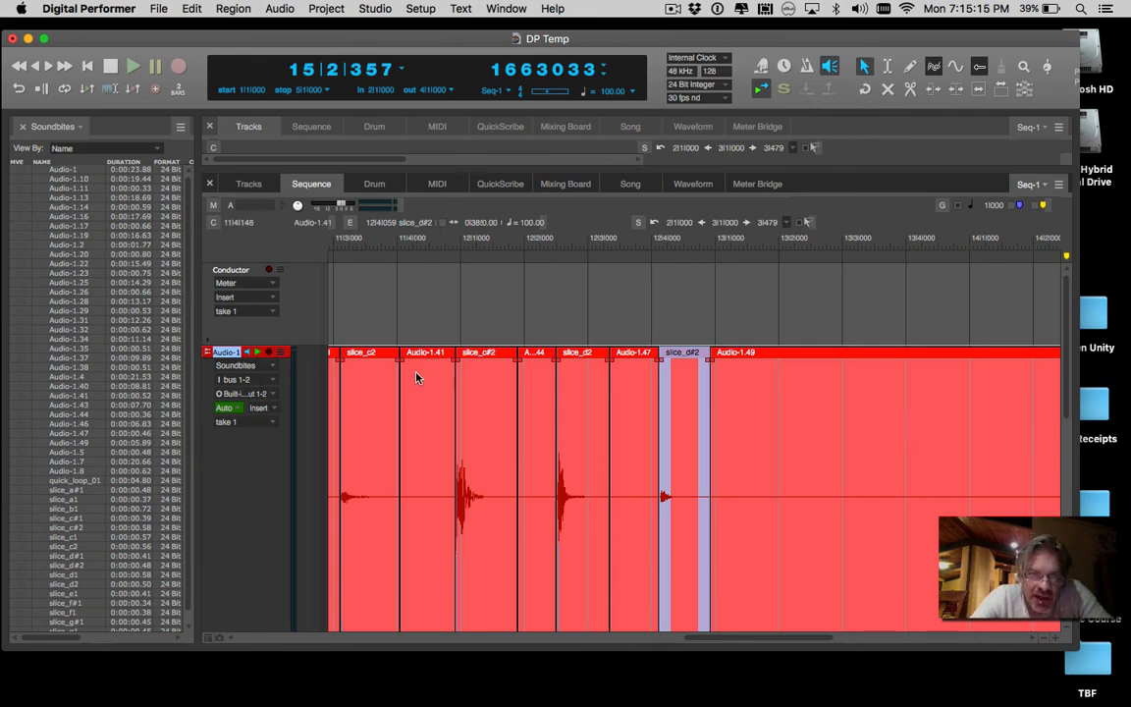
Review the named slices along the audio track and step through the slice soundbites in the soundbite list.
{"action": "scroll", "coordinate": [365, 366], "scroll_direction": "left", "scroll_amount": 5}
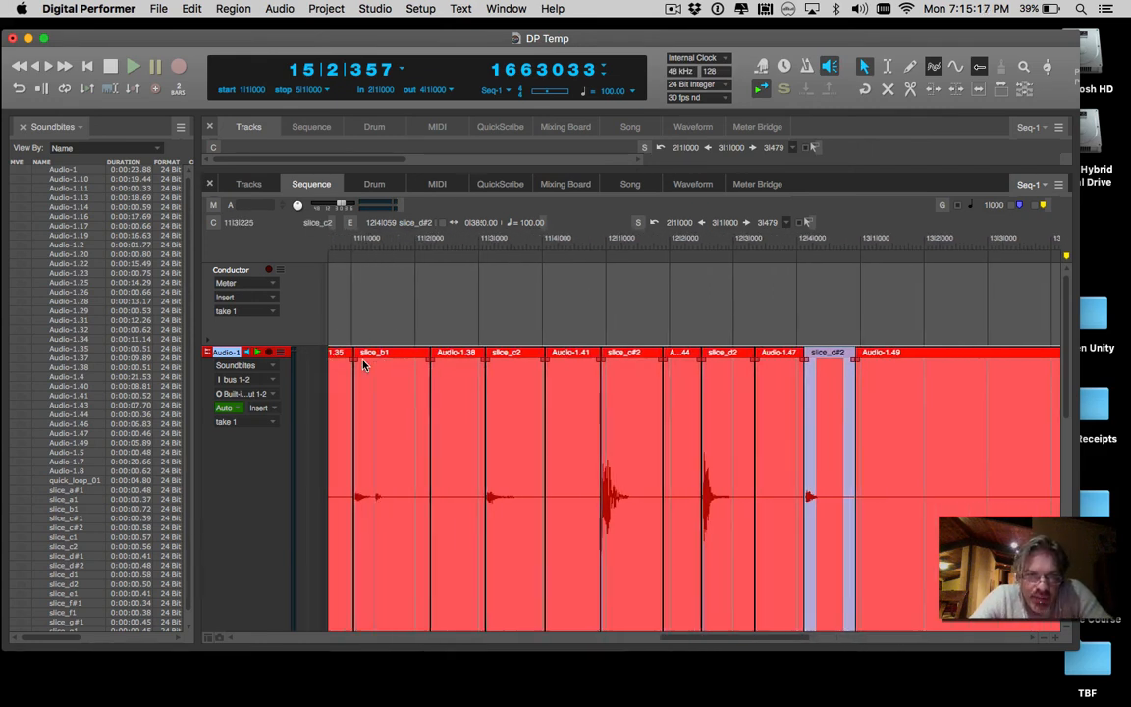
{"action": "scroll", "coordinate": [363, 365], "scroll_direction": "left", "scroll_amount": 1}
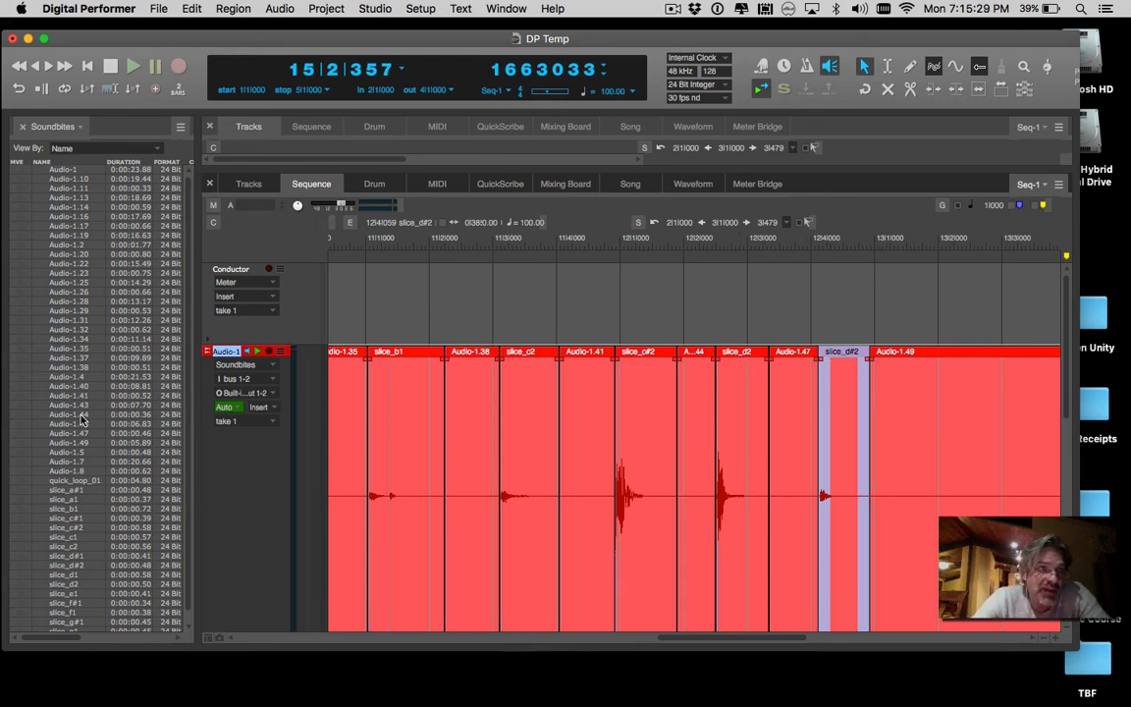
{"action": "scroll", "coordinate": [82, 420], "scroll_direction": "down", "scroll_amount": 1}
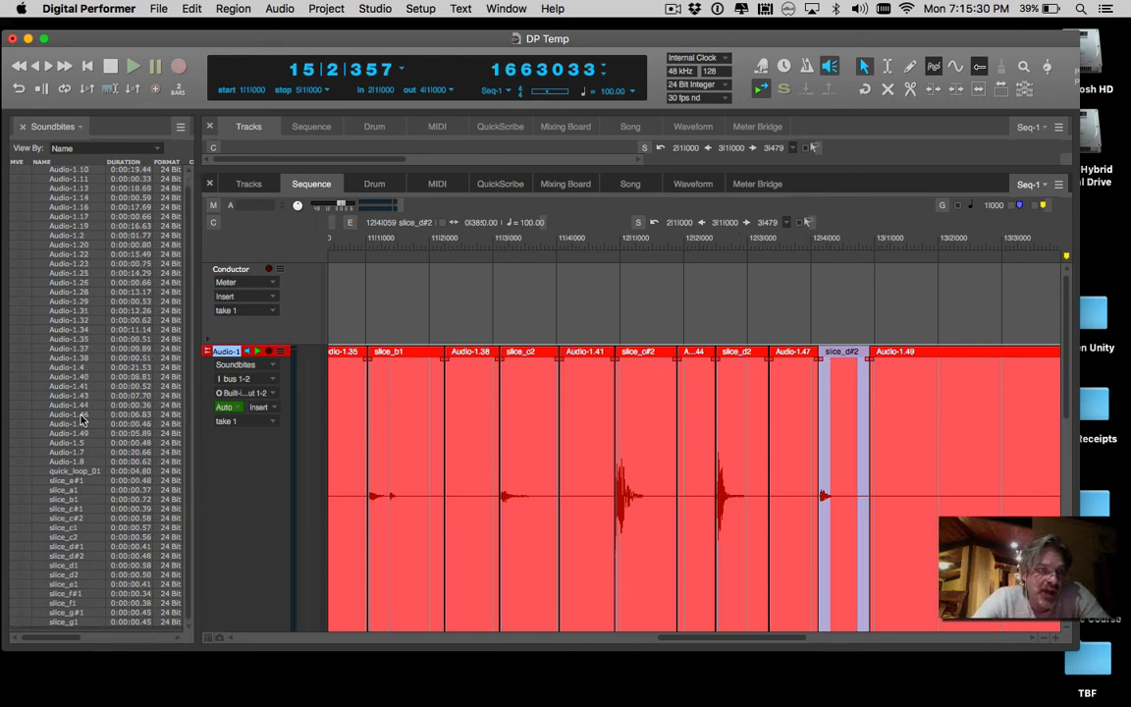
{"action": "left_click", "coordinate": [79, 480]}
{"action": "left_click", "coordinate": [78, 495]}
{"action": "left_click", "coordinate": [79, 518]}
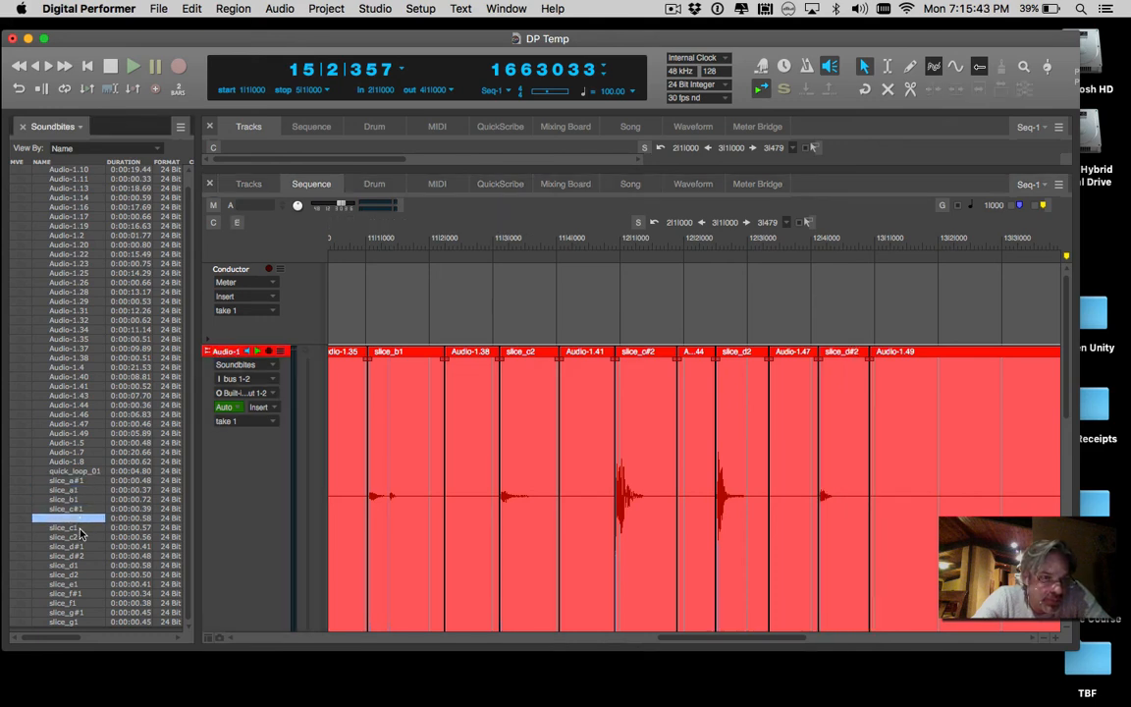
{"action": "key", "text": "Down"}
{"action": "key", "text": "Down"}
{"action": "key", "text": "Down"}
{"action": "key", "text": "Down"}
{"action": "key", "text": "Down"}
{"action": "key", "text": "Down"}
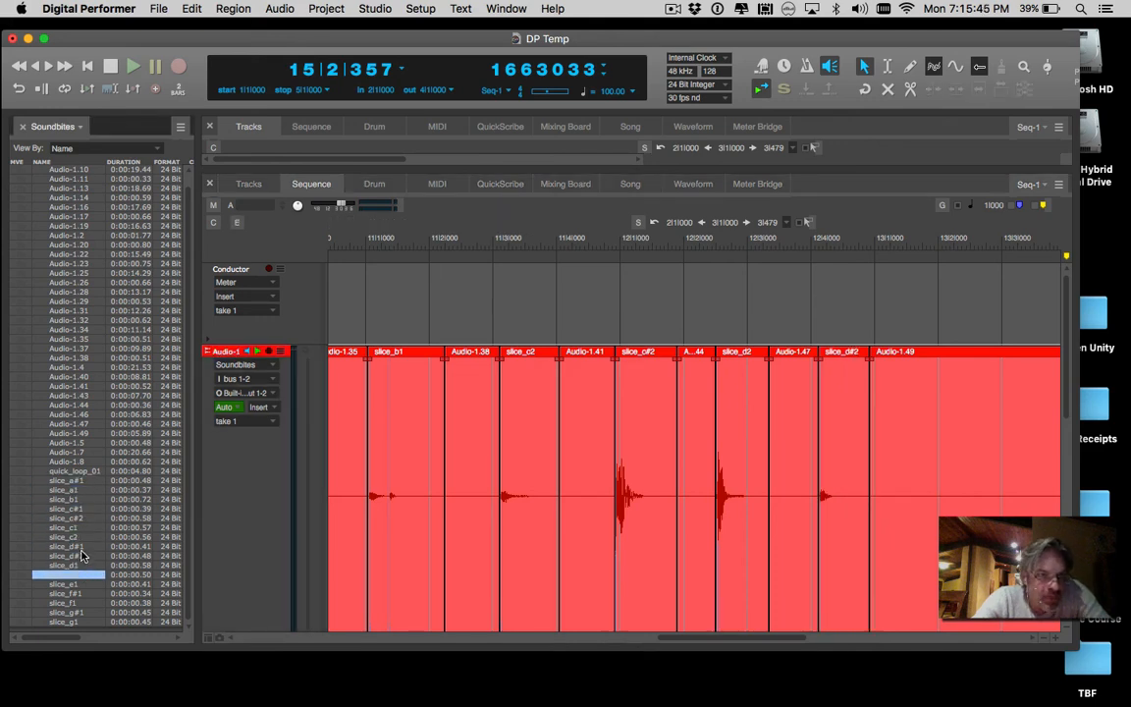
Select all soundbites from slice_a#1 to slice_g1 and set up their export in Broadcast Wave, Interleaved format.
{"action": "left_click_drag", "start_coordinate": [79, 483], "coordinate": [75, 624]}
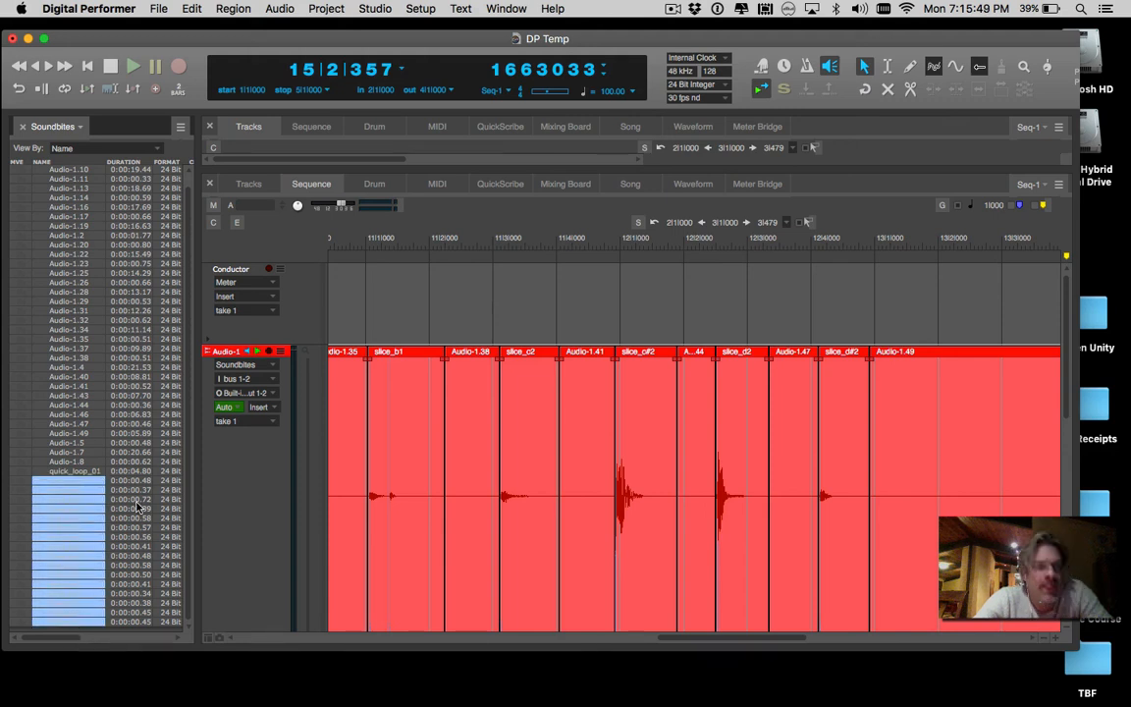
{"action": "left_click", "coordinate": [179, 128]}
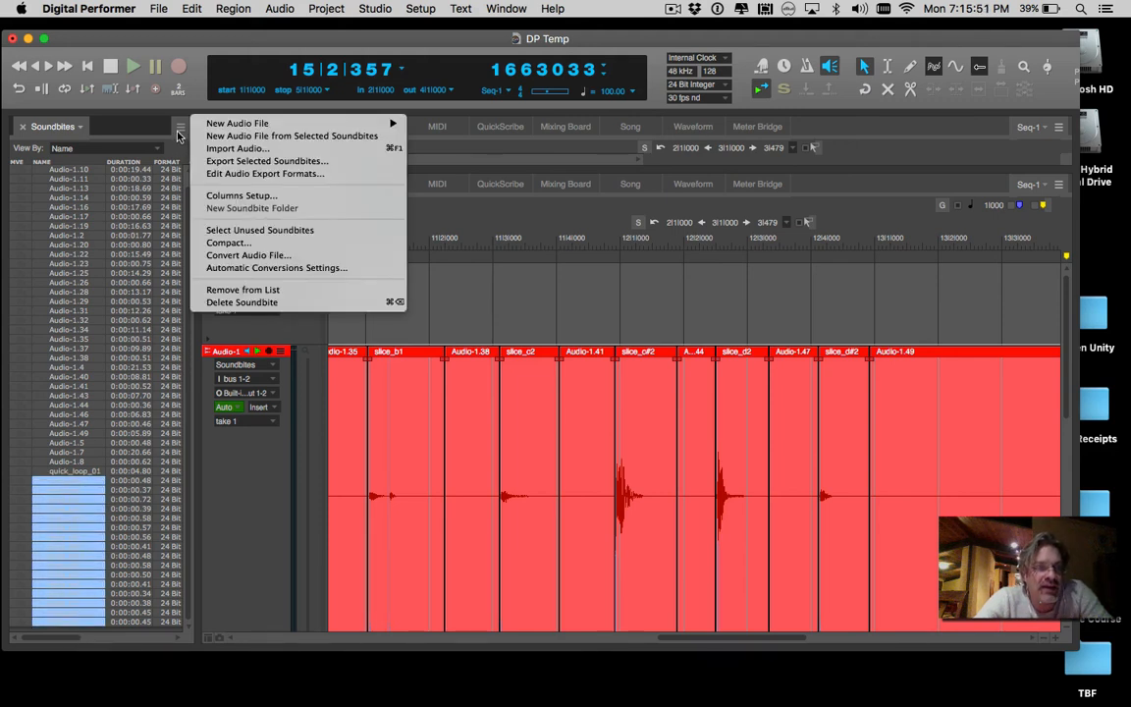
{"action": "left_click", "coordinate": [225, 162]}
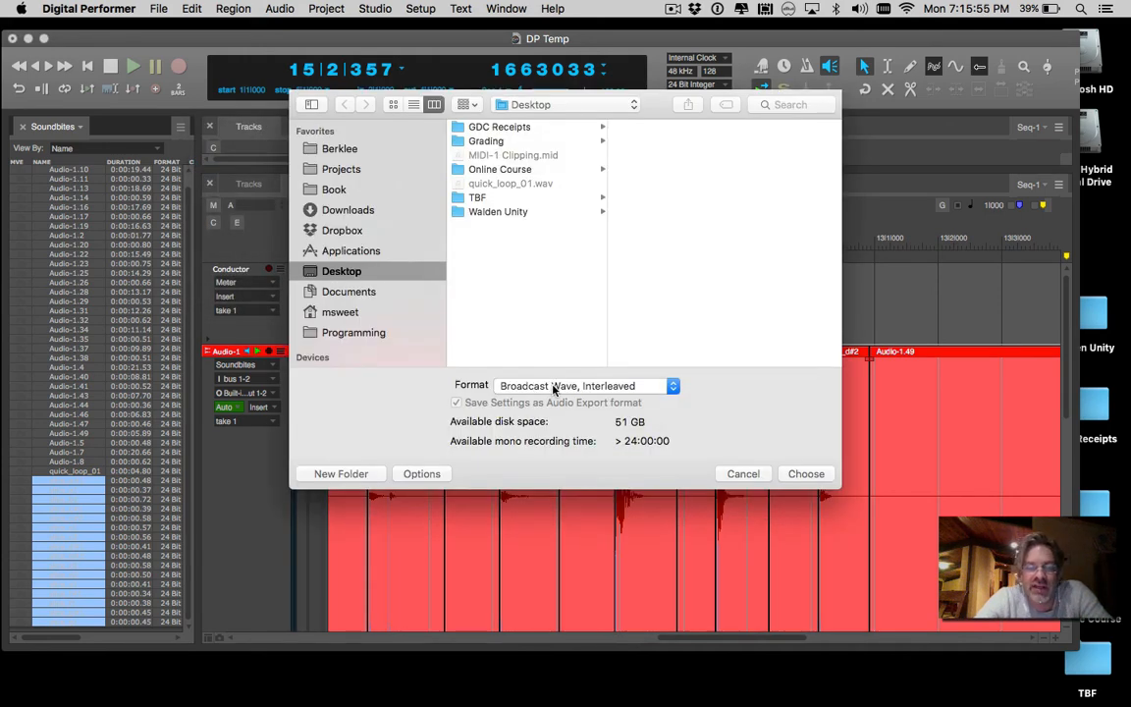
{"action": "left_click", "coordinate": [553, 387]}
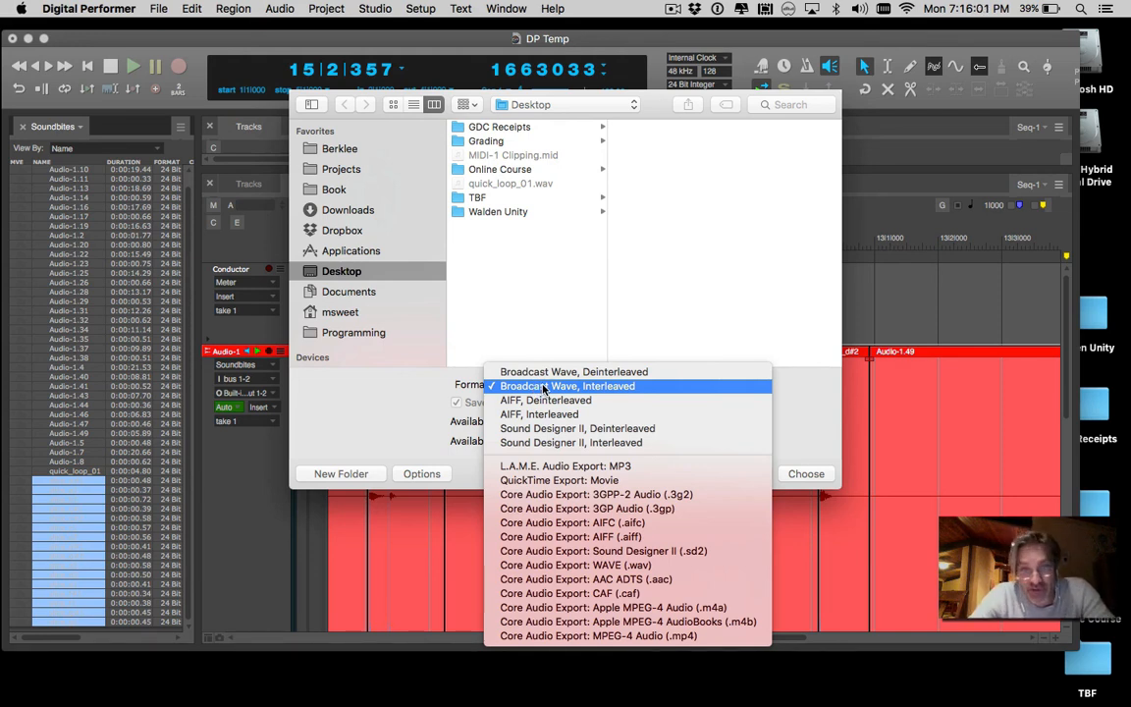
{"action": "left_click", "coordinate": [543, 388]}
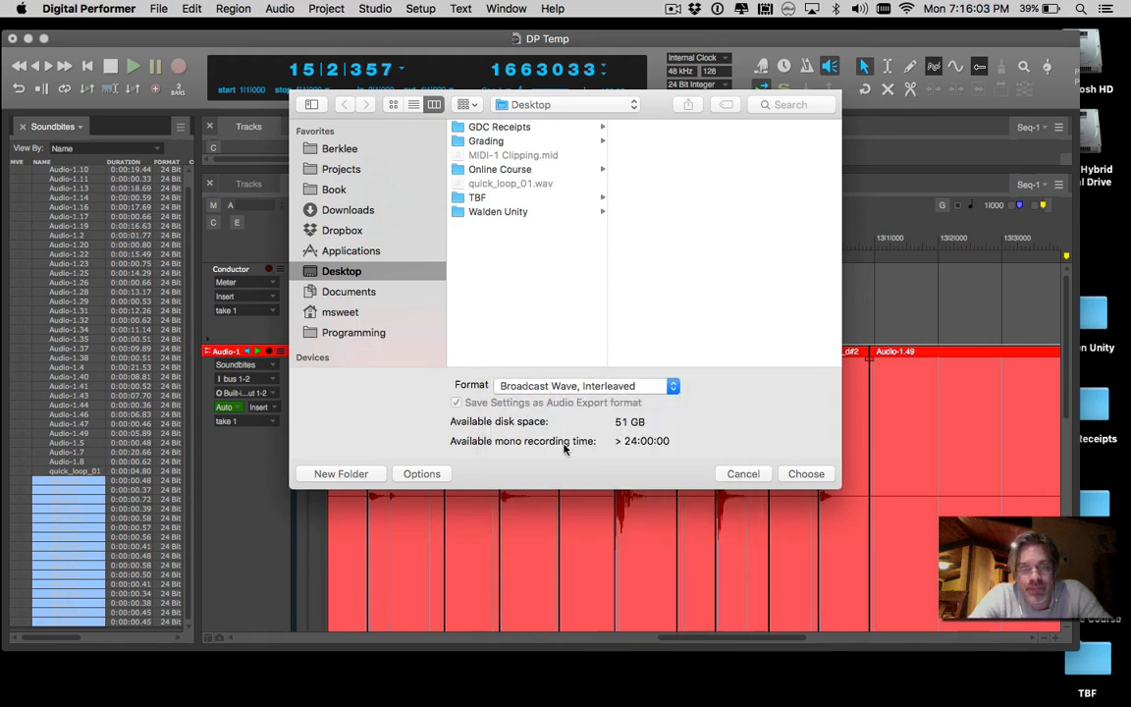
Create a folder named slices on the Desktop and export the selected soundbites into it.
{"action": "left_click", "coordinate": [343, 476]}
{"action": "type", "text": "slices"}
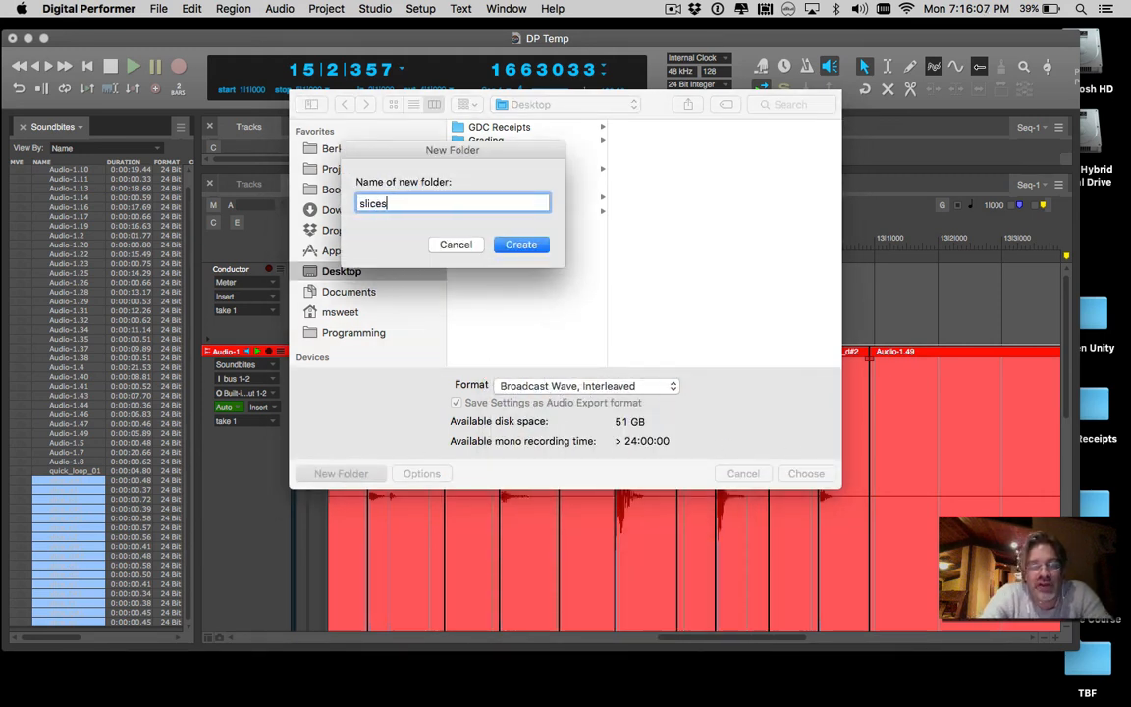
{"action": "key", "text": "Return"}
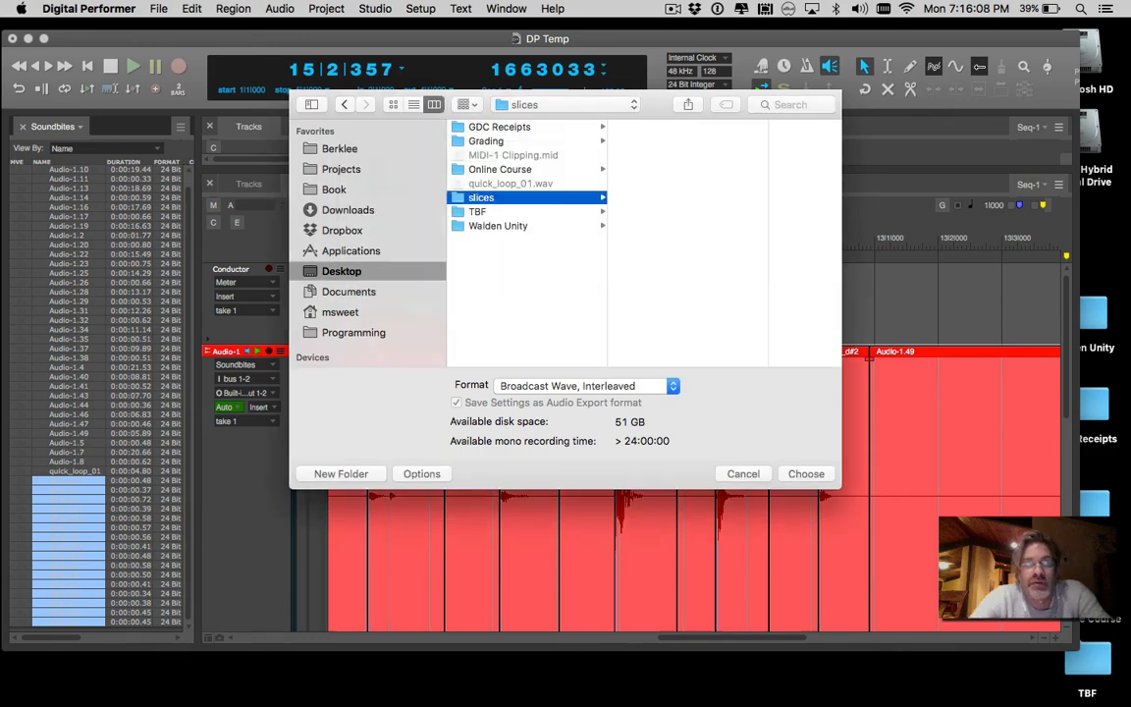
{"action": "left_click", "coordinate": [804, 474]}
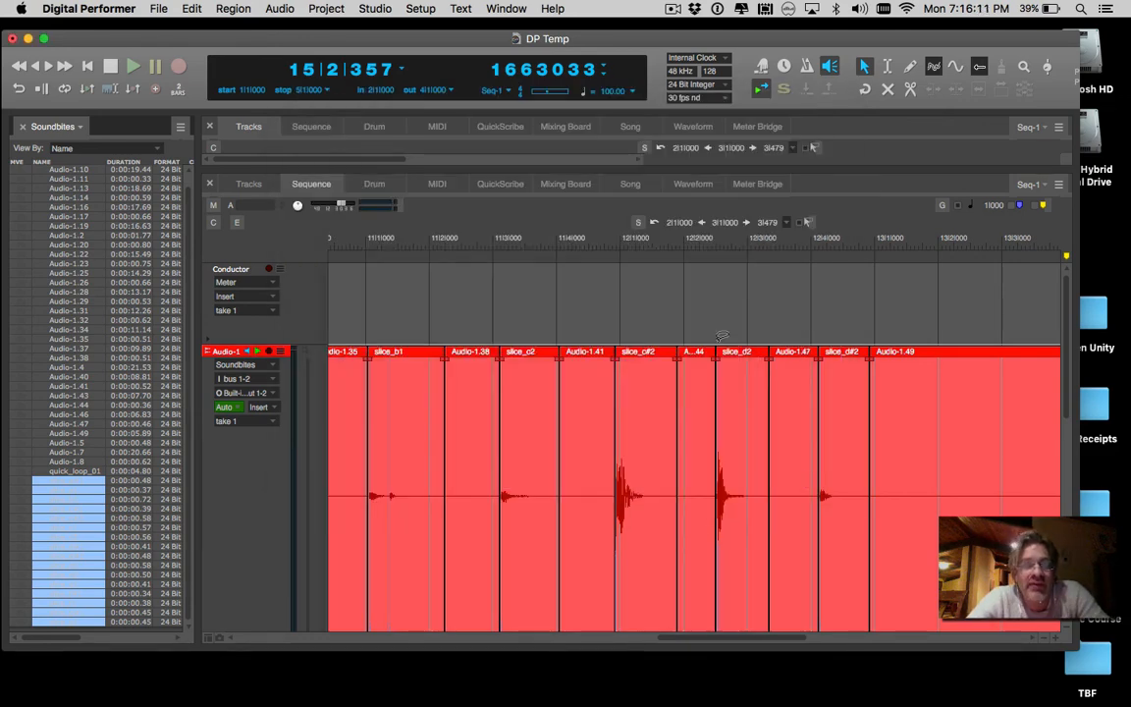
Switch to Finder and open the slices folder on the Desktop to check the exported slice_c1.wav alongside MIDI-1 Clipping.mid.
{"action": "key", "text": "super+h"}
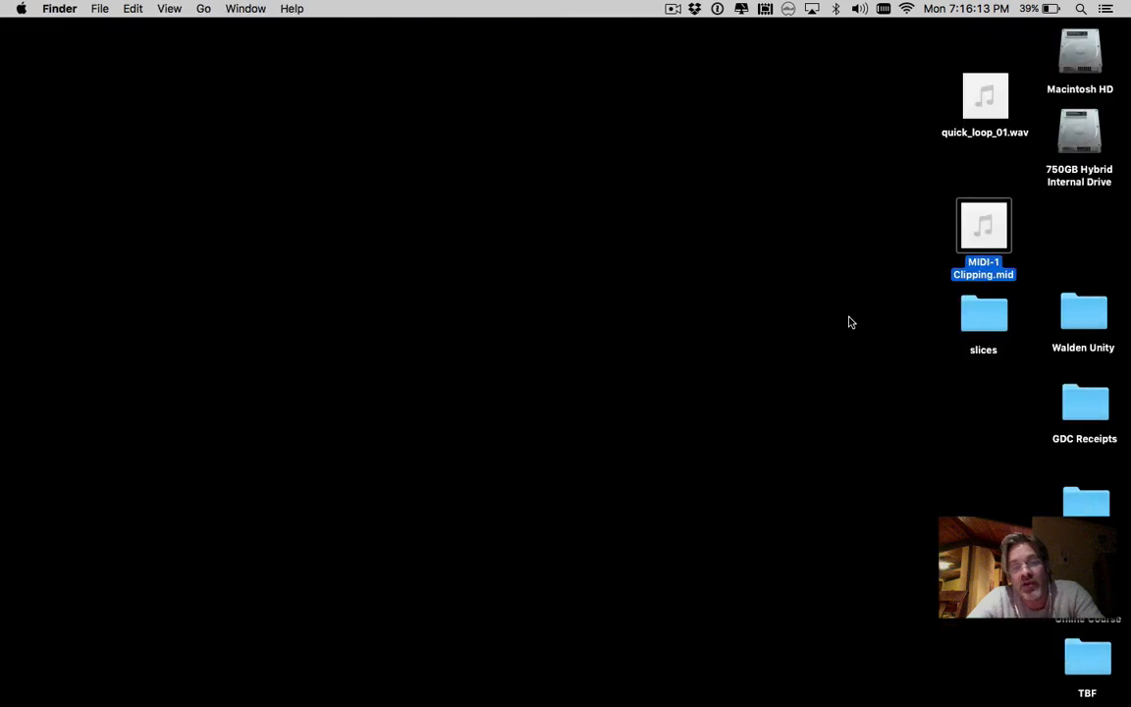
{"action": "double_click", "coordinate": [976, 314]}
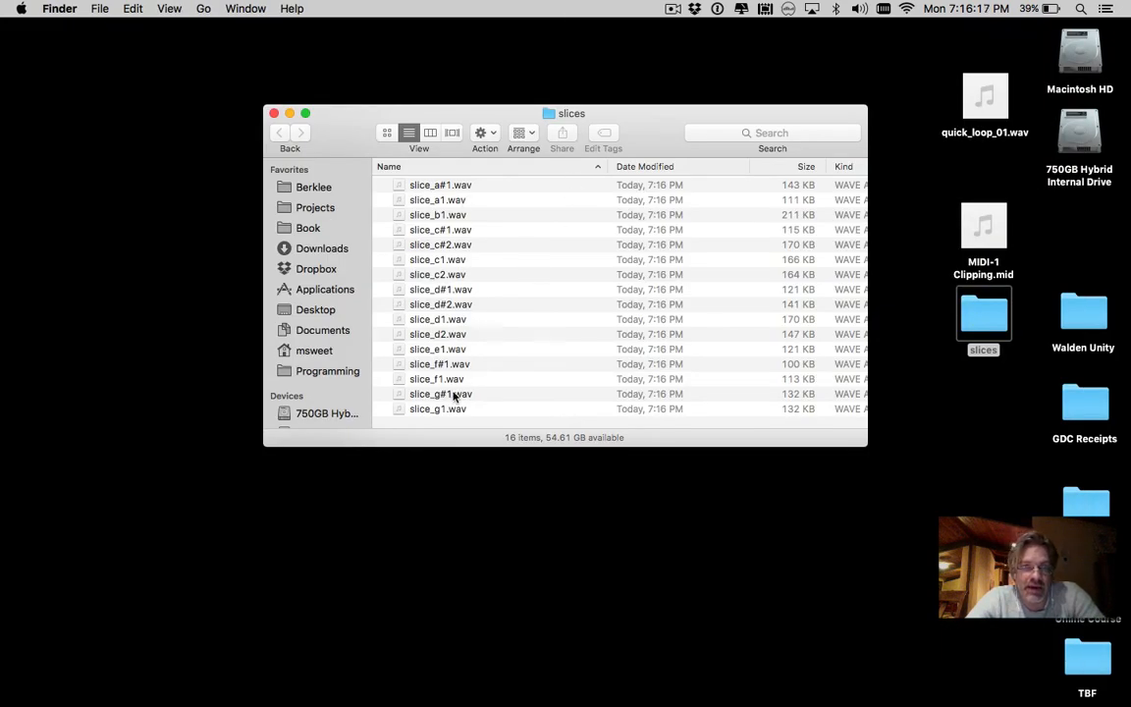
{"action": "left_click", "coordinate": [454, 261]}
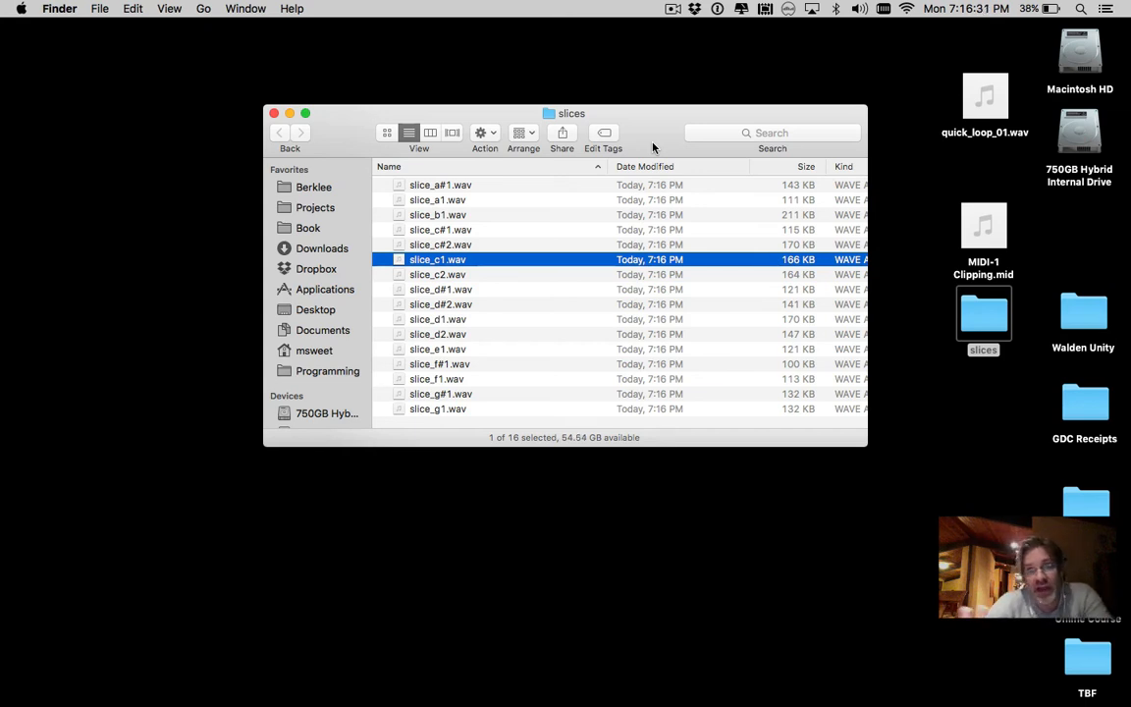
{"action": "left_click", "coordinate": [962, 238]}
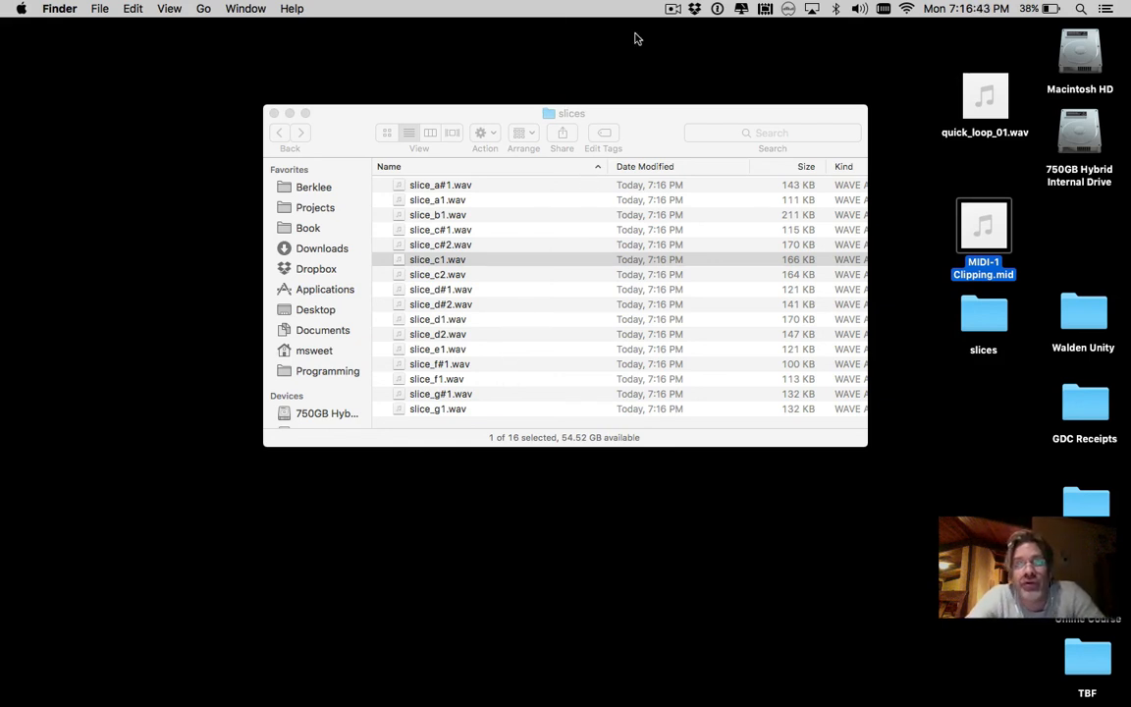
{"action": "left_click", "coordinate": [671, 9]}
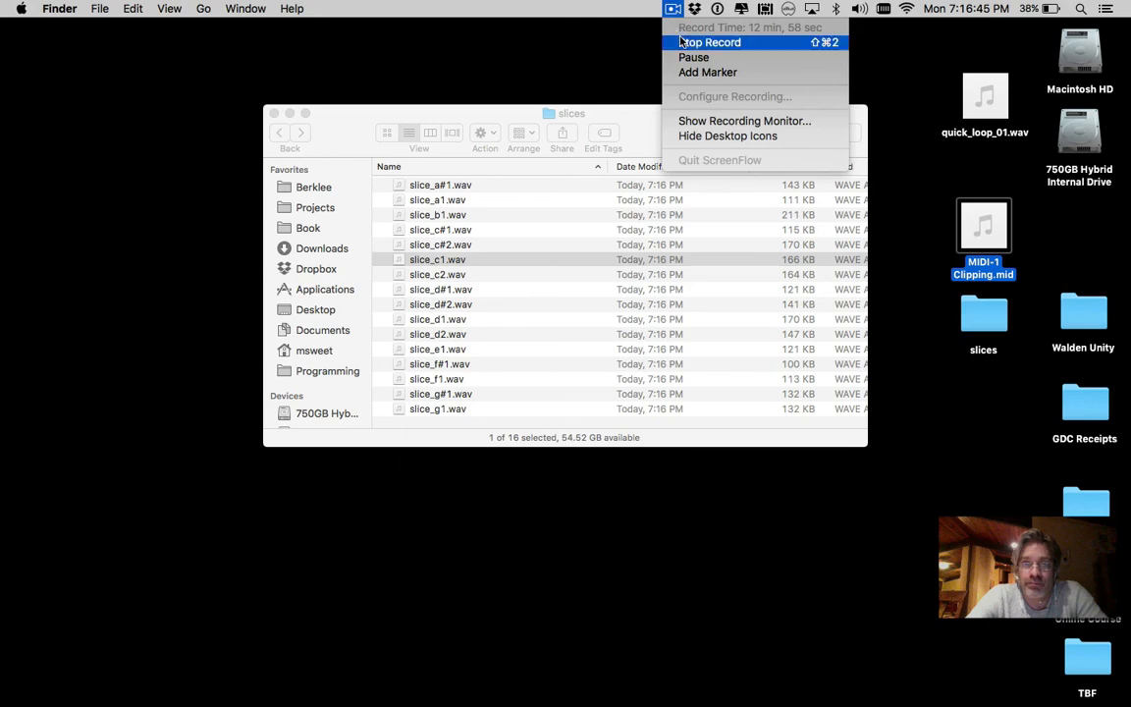